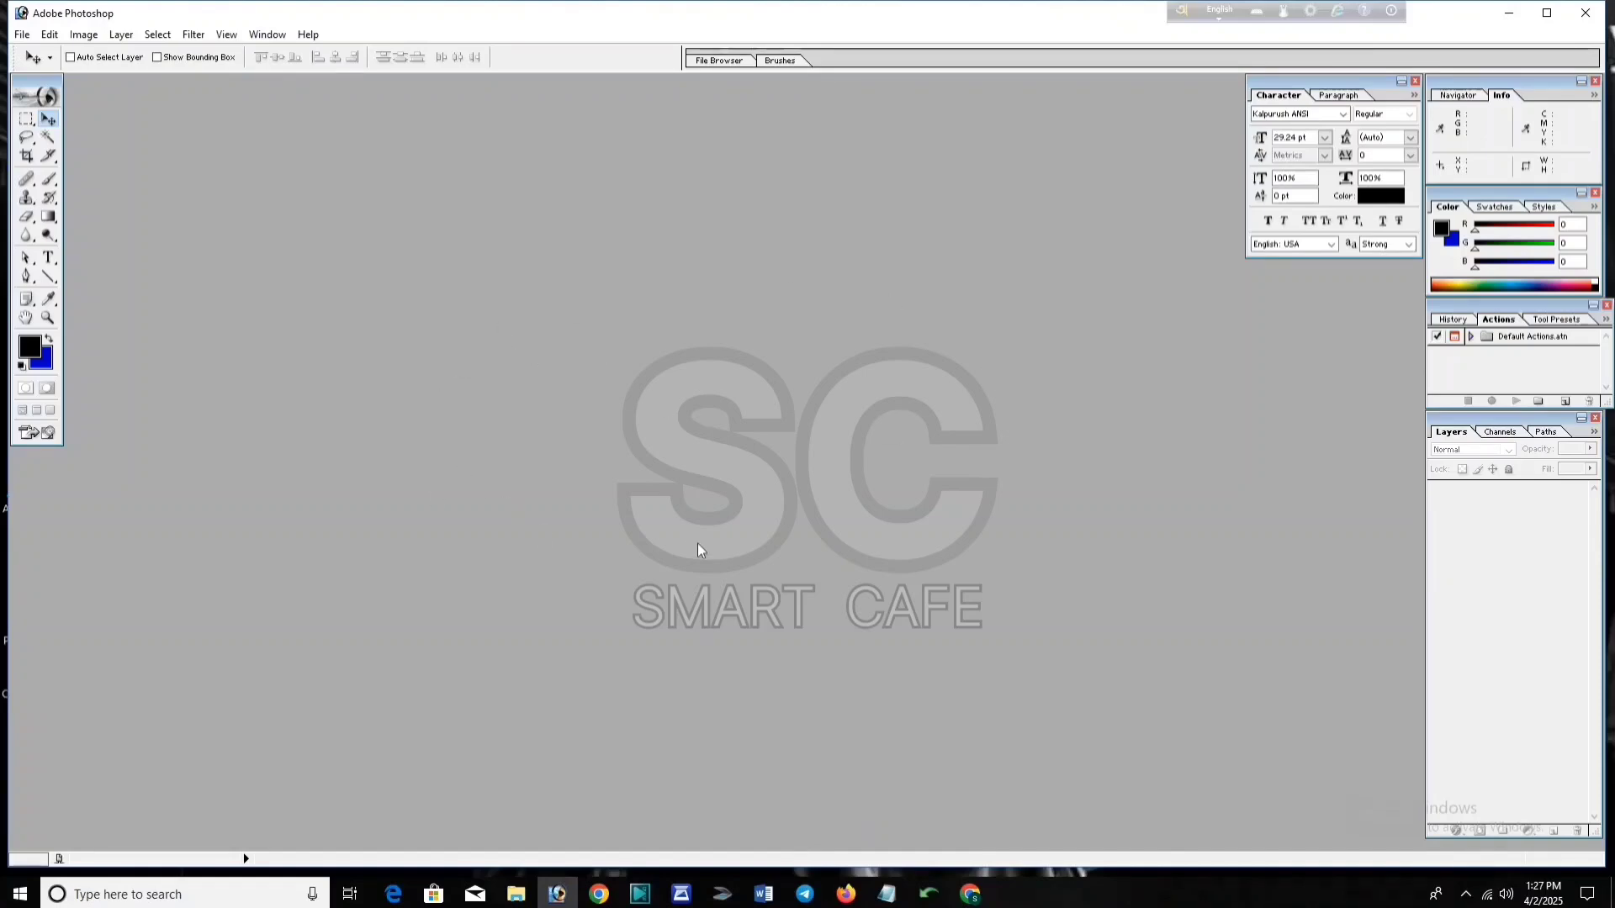
# Step: Set up a new 17 × 13 cm document at 300 pixels/inch, RGB, white background
pyautogui.hotkey('ctrl', 'n')
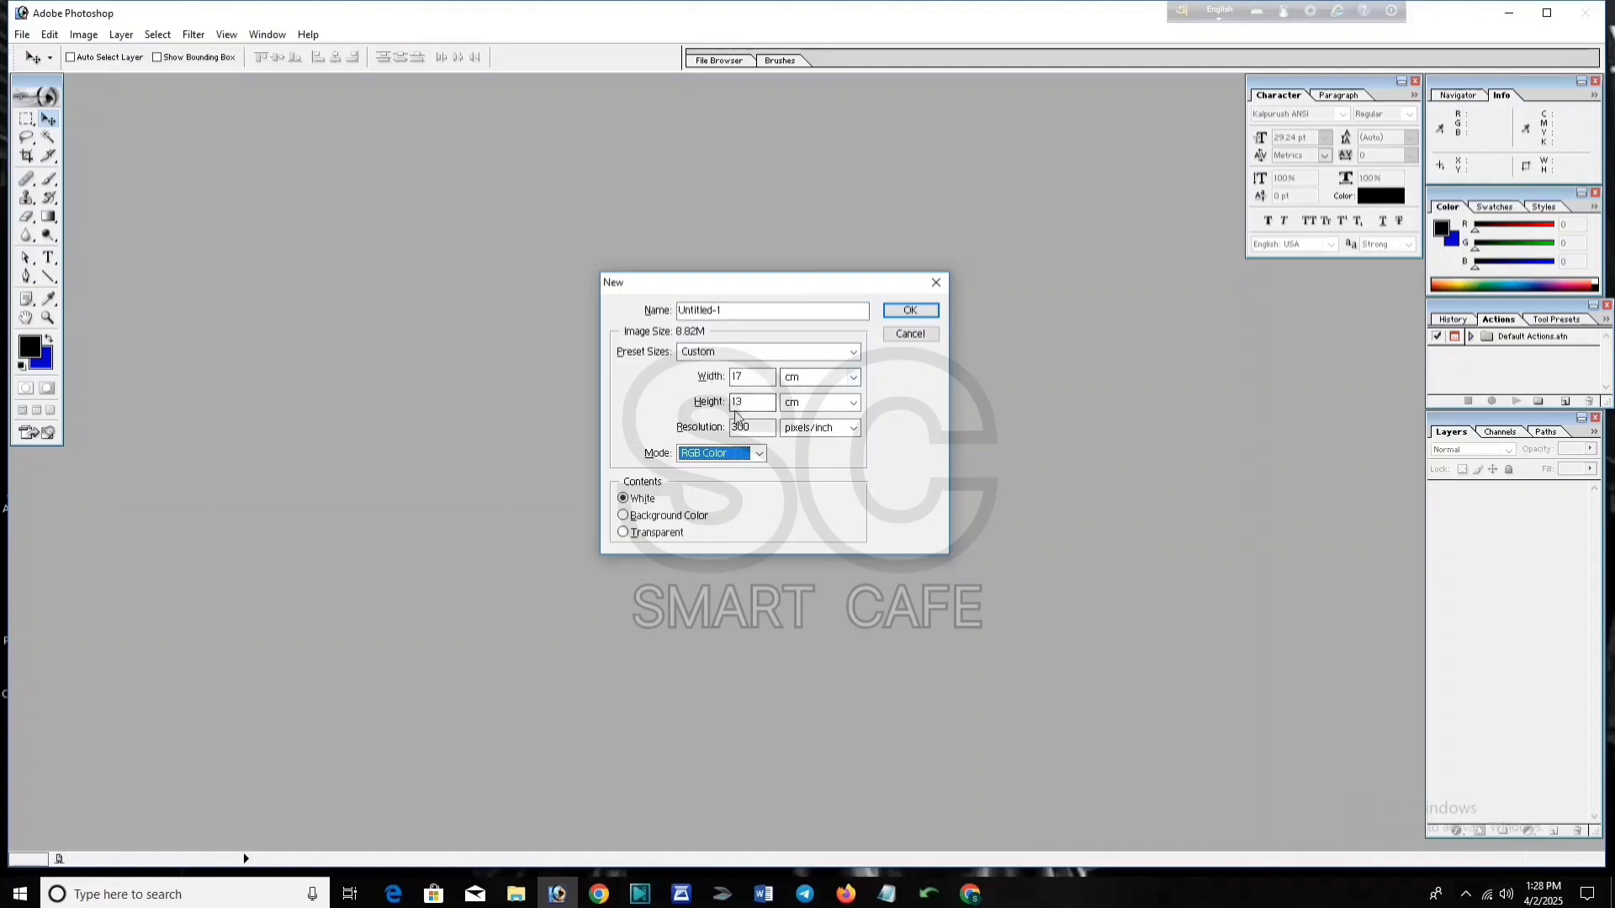
# Step: Create the blank card document and open the border.png image alongside it
pyautogui.click(910, 311)
pyautogui.moveTo(577, 93); pyautogui.dragTo(714, 104)
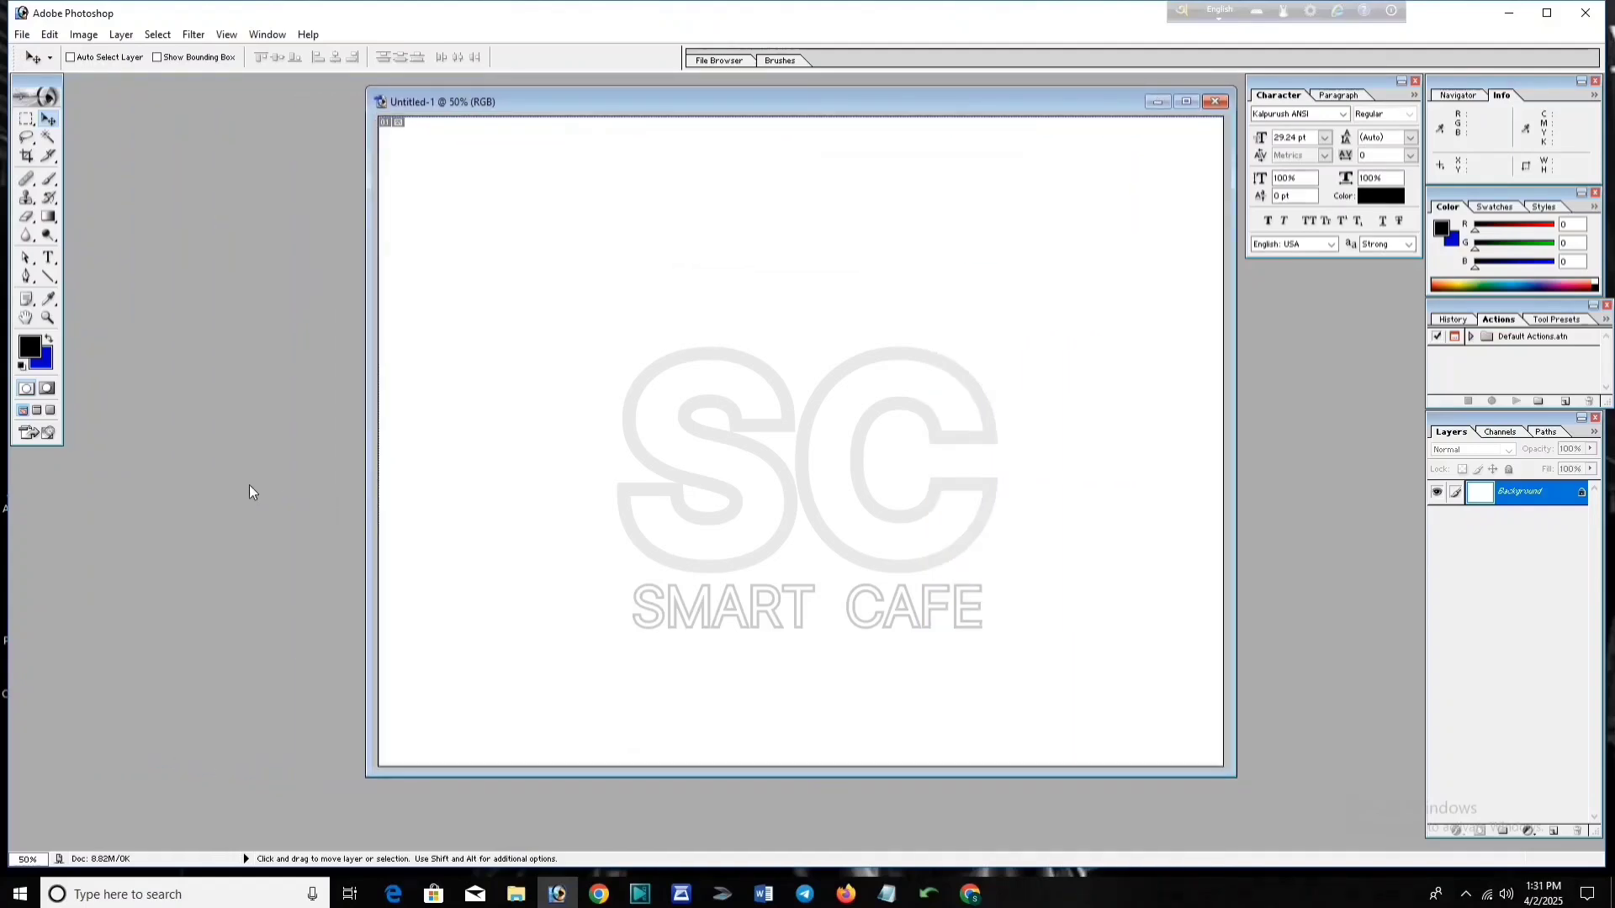
pyautogui.hotkey('ctrl', 'o')
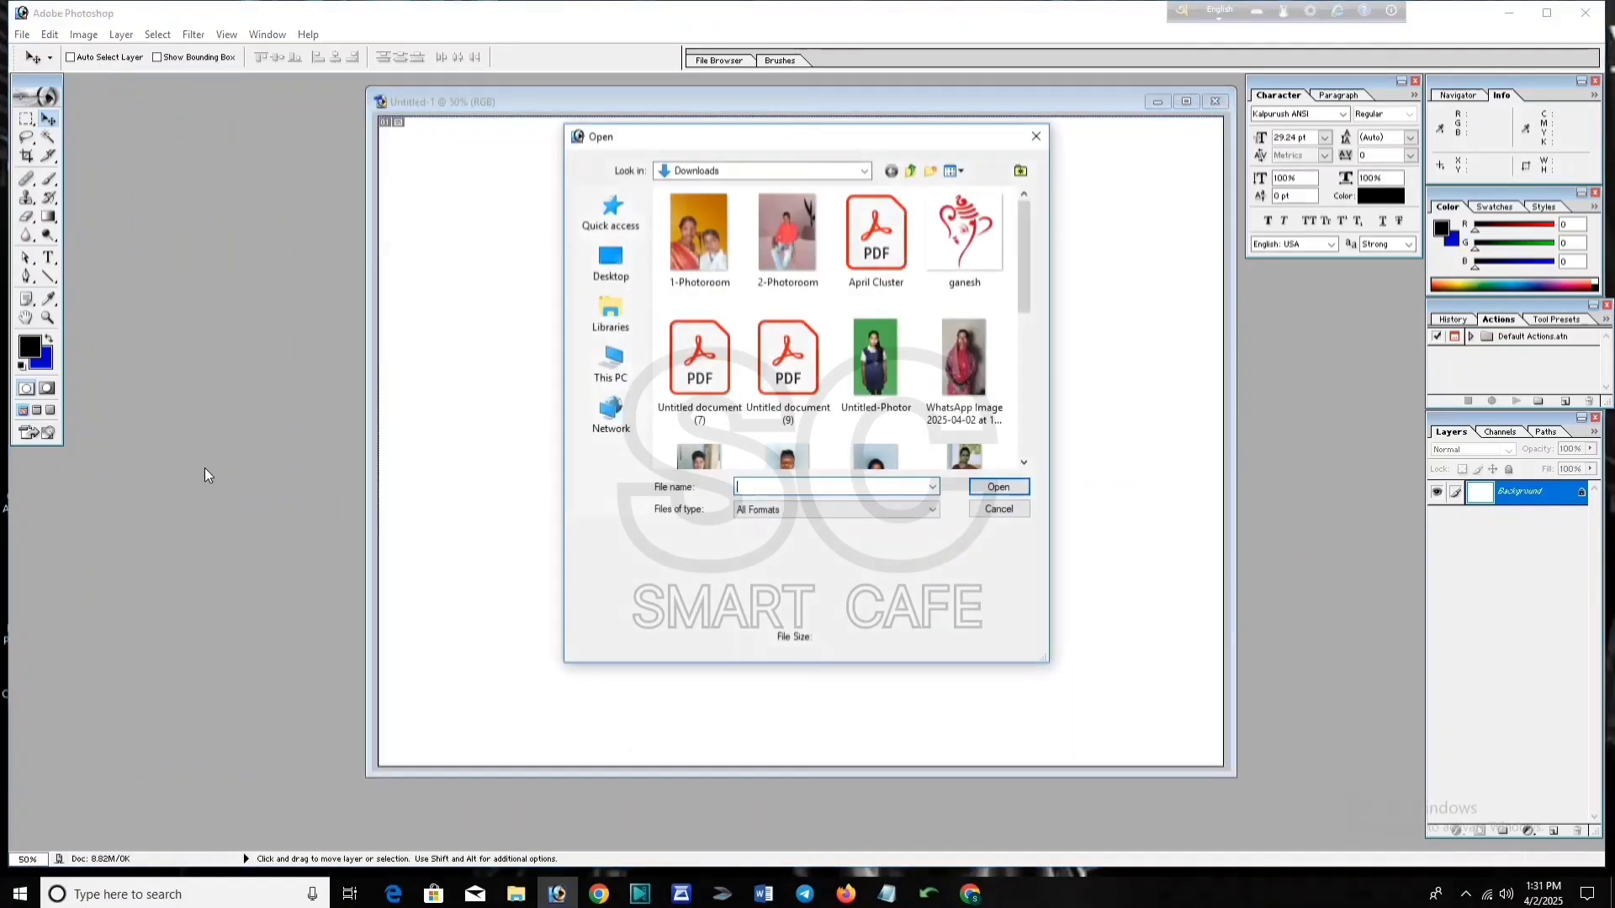
pyautogui.click(611, 364)
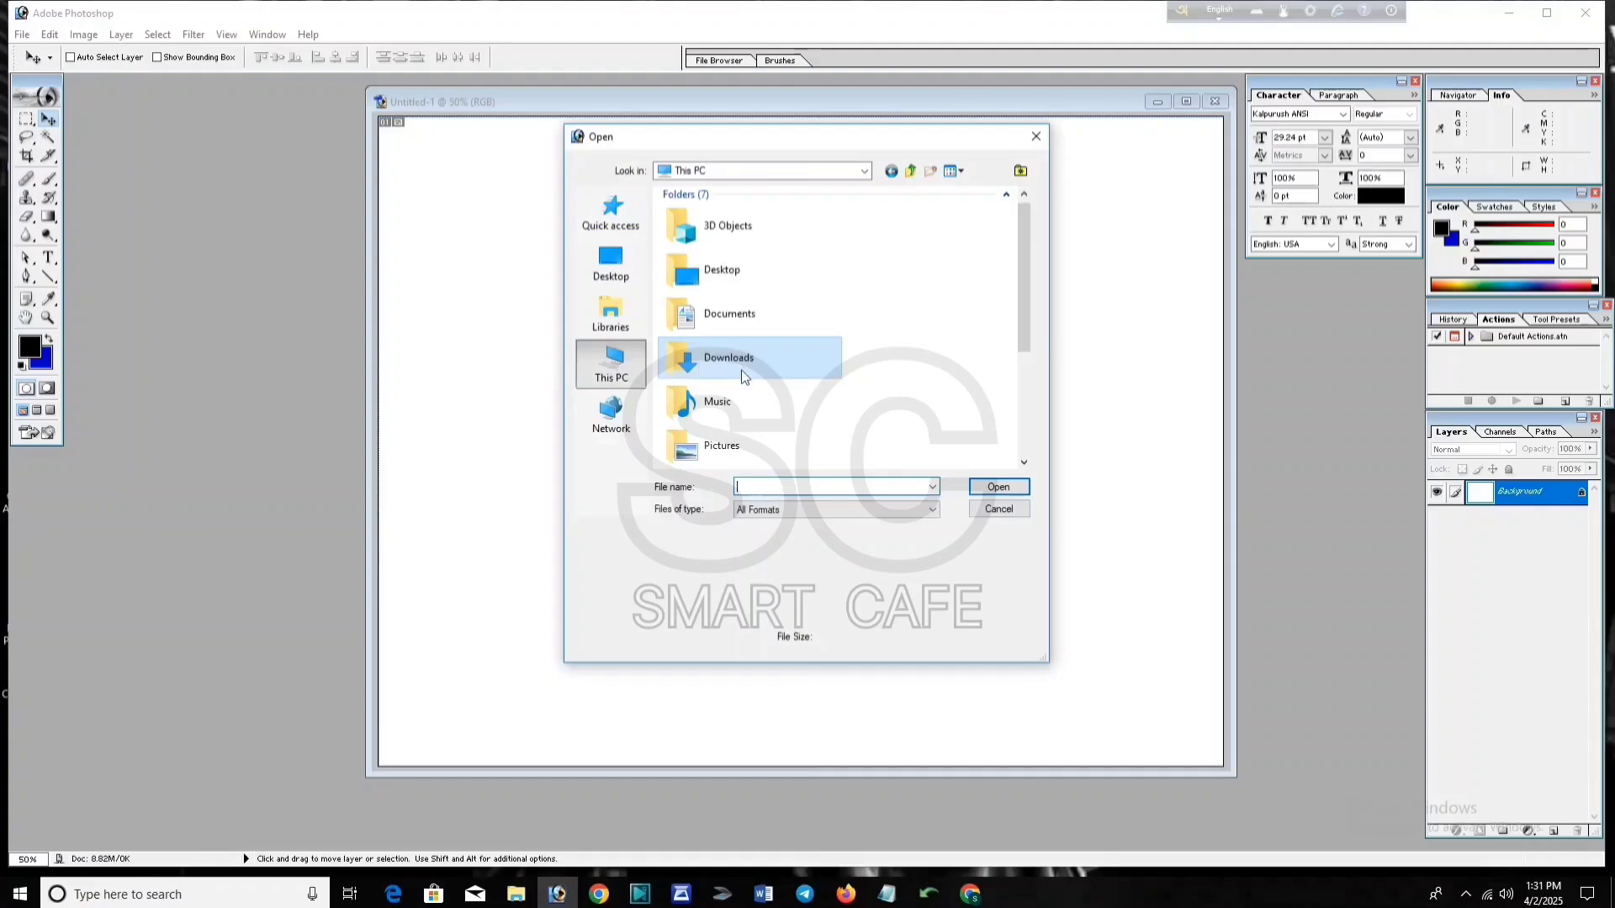
pyautogui.scroll(-3, 744, 375)
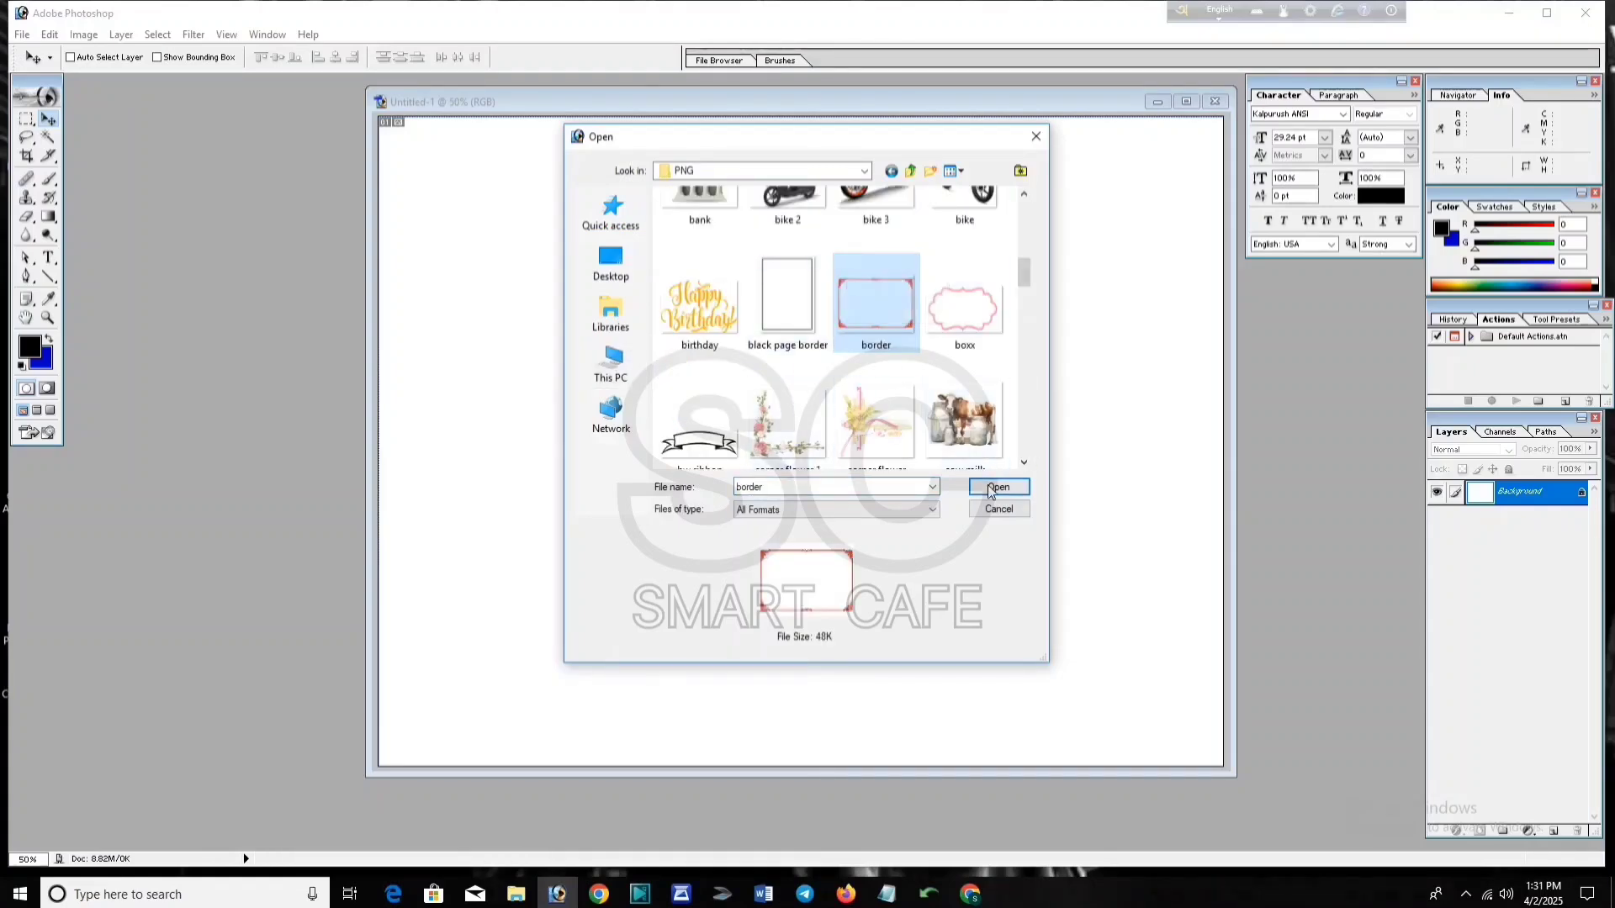
pyautogui.doubleClick(875, 294)
pyautogui.moveTo(414, 98); pyautogui.dragTo(236, 217)
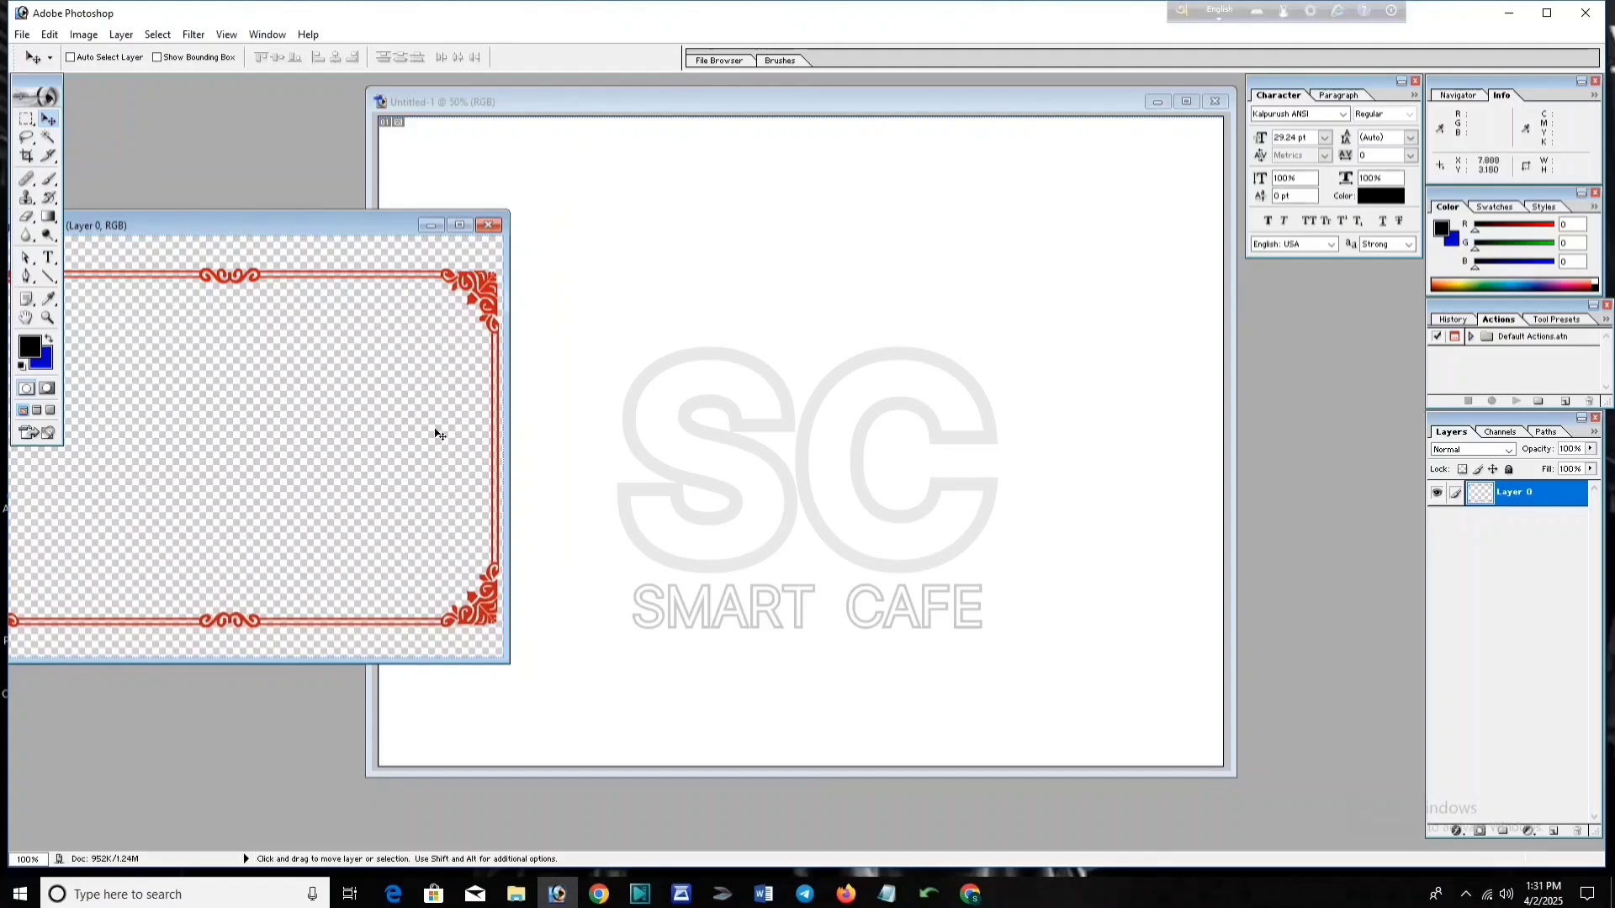
# Step: Copy the red border onto the card, close border.png, and scale it to fill the canvas
pyautogui.moveTo(436, 437); pyautogui.dragTo(623, 205)
pyautogui.click(447, 229)
pyautogui.click(491, 227)
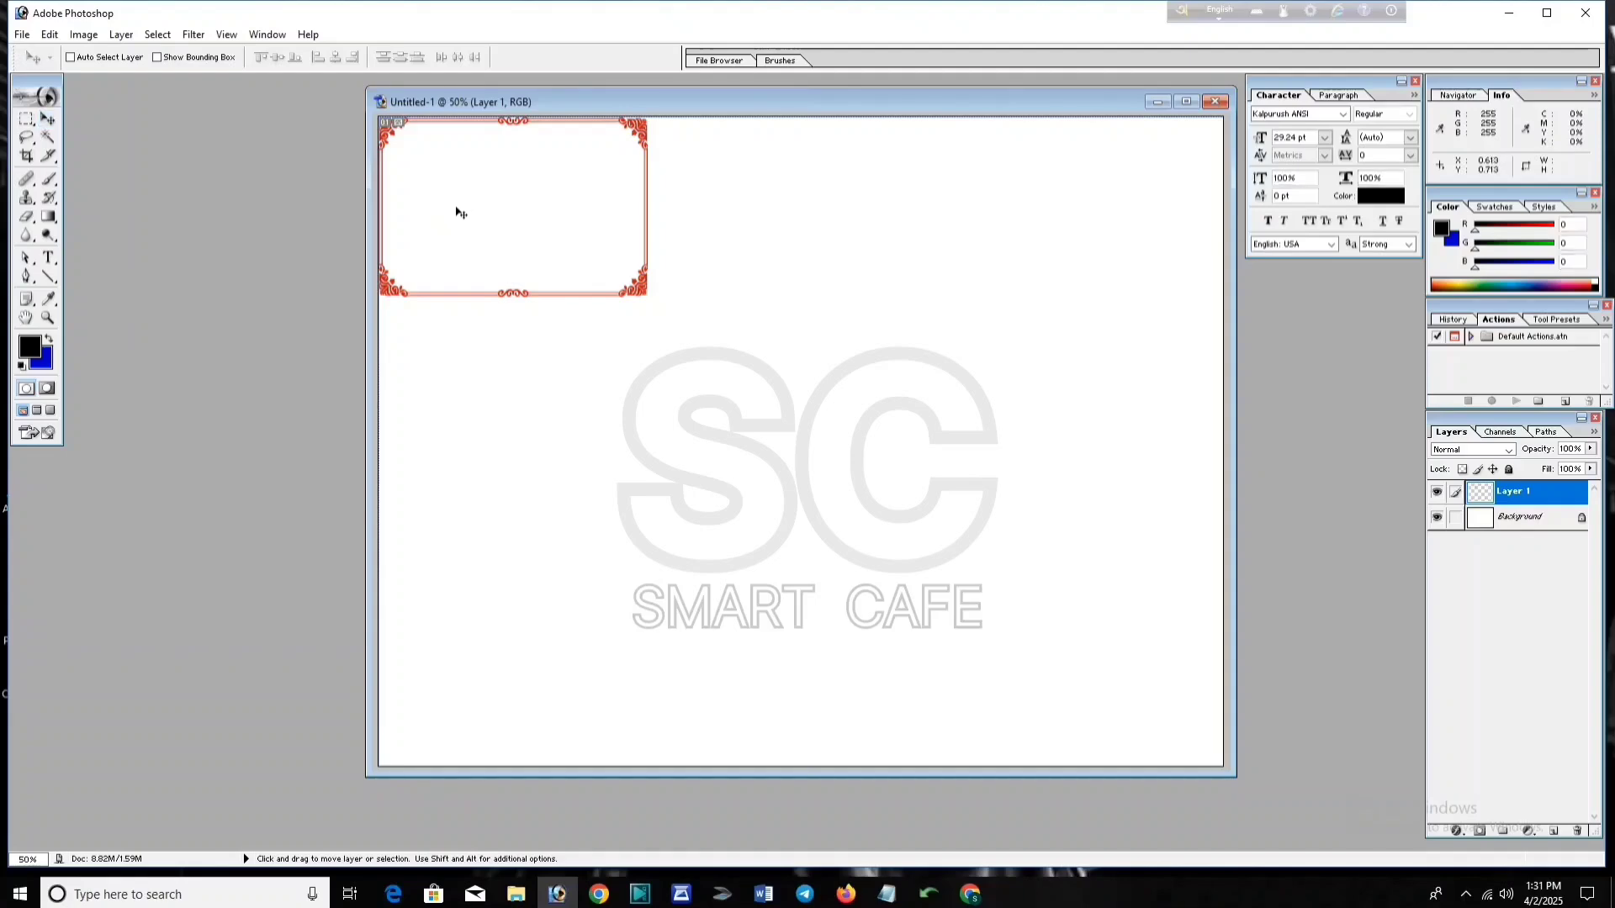
pyautogui.hotkey('ctrl', 't')
pyautogui.moveTo(648, 301); pyautogui.dragTo(1224, 767)
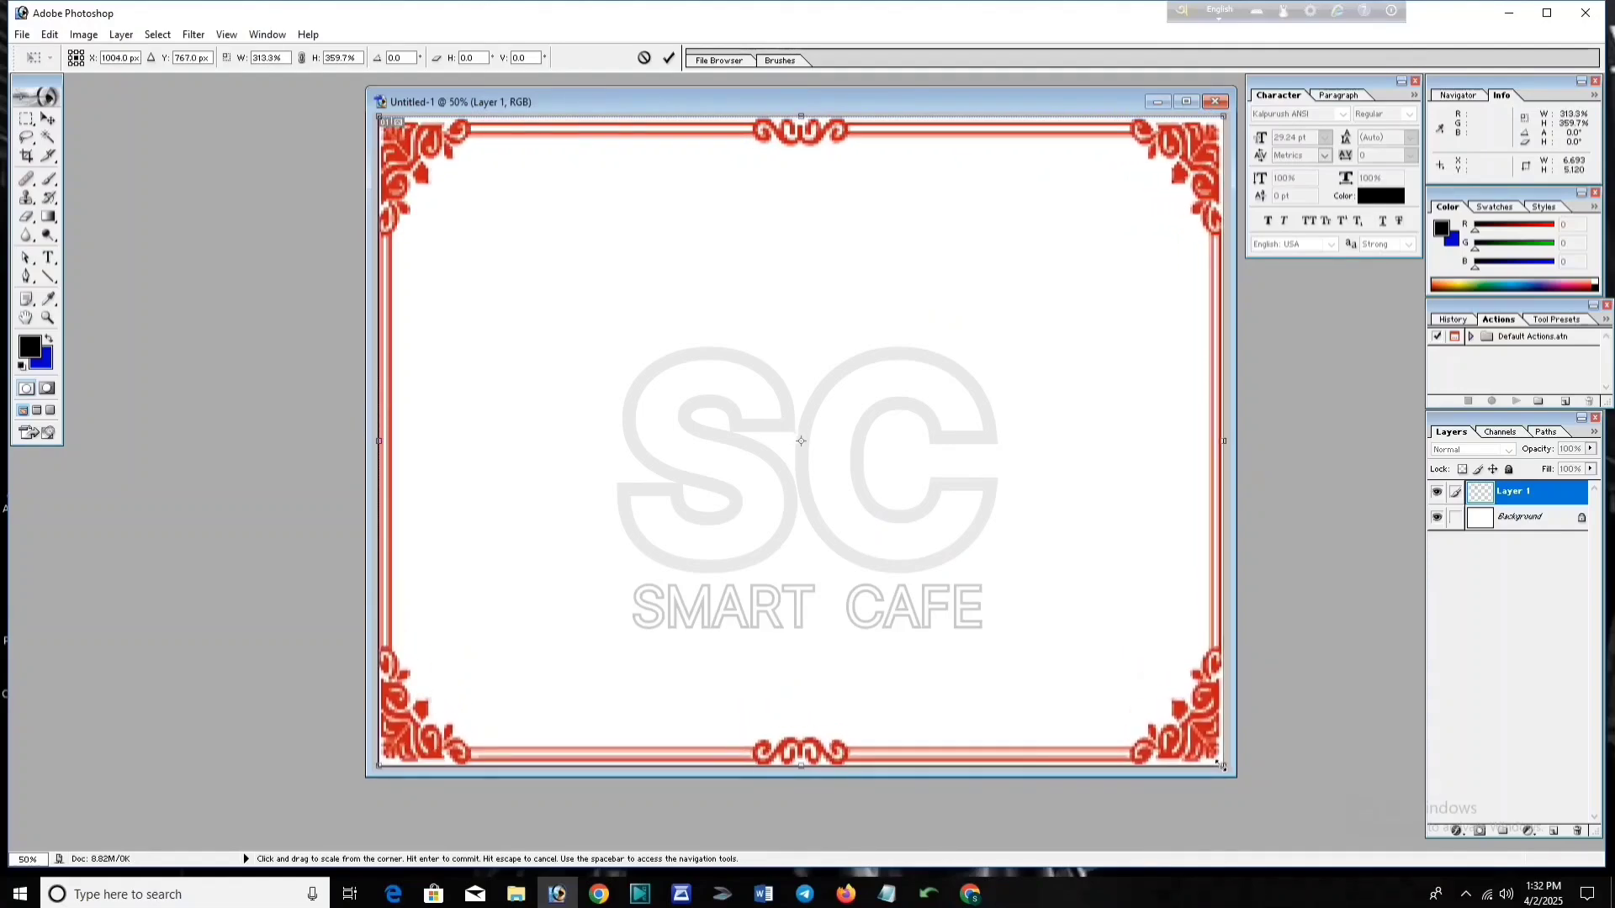
pyautogui.click(669, 57)
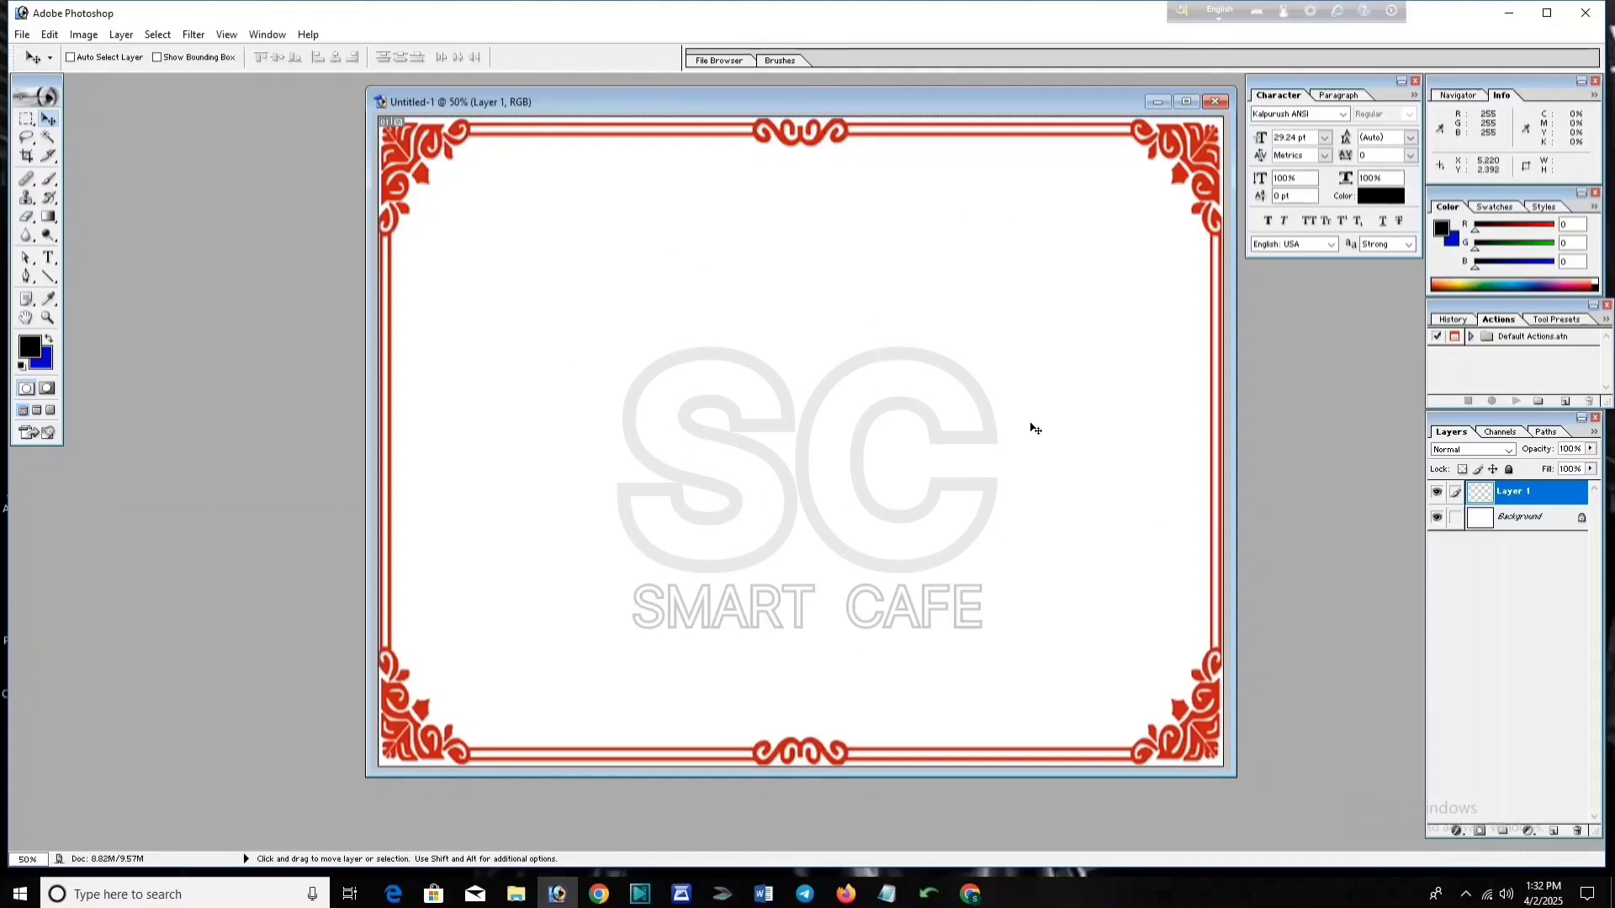
# Step: Select the first line of the Bengali invitation text in Notepad, then return to Photoshop
pyautogui.click(887, 894)
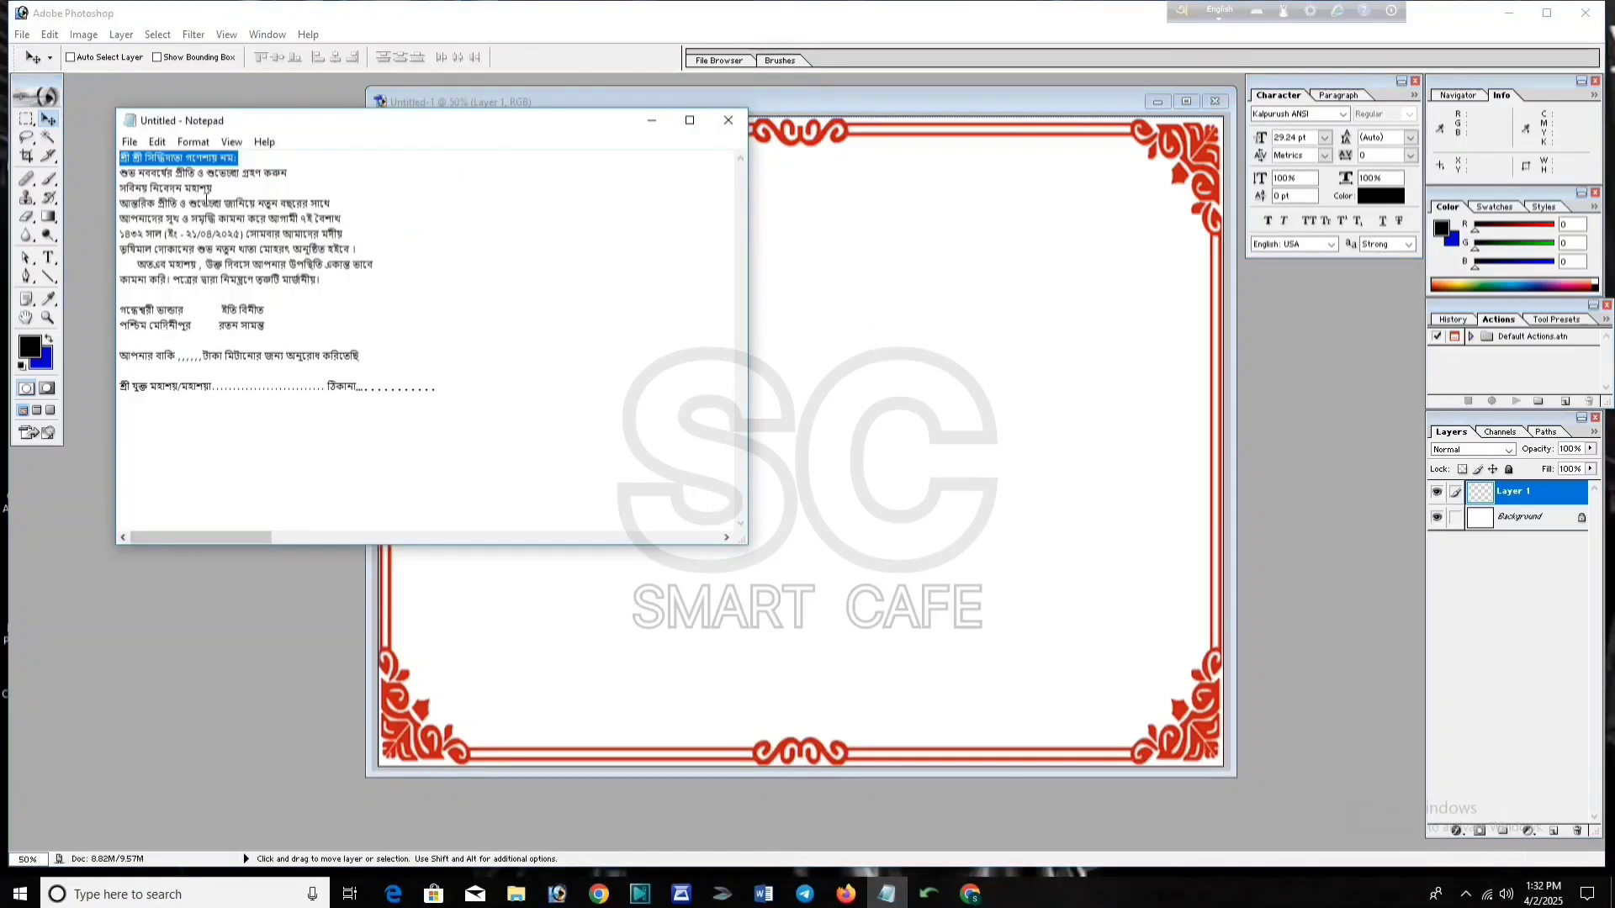
pyautogui.click(433, 203)
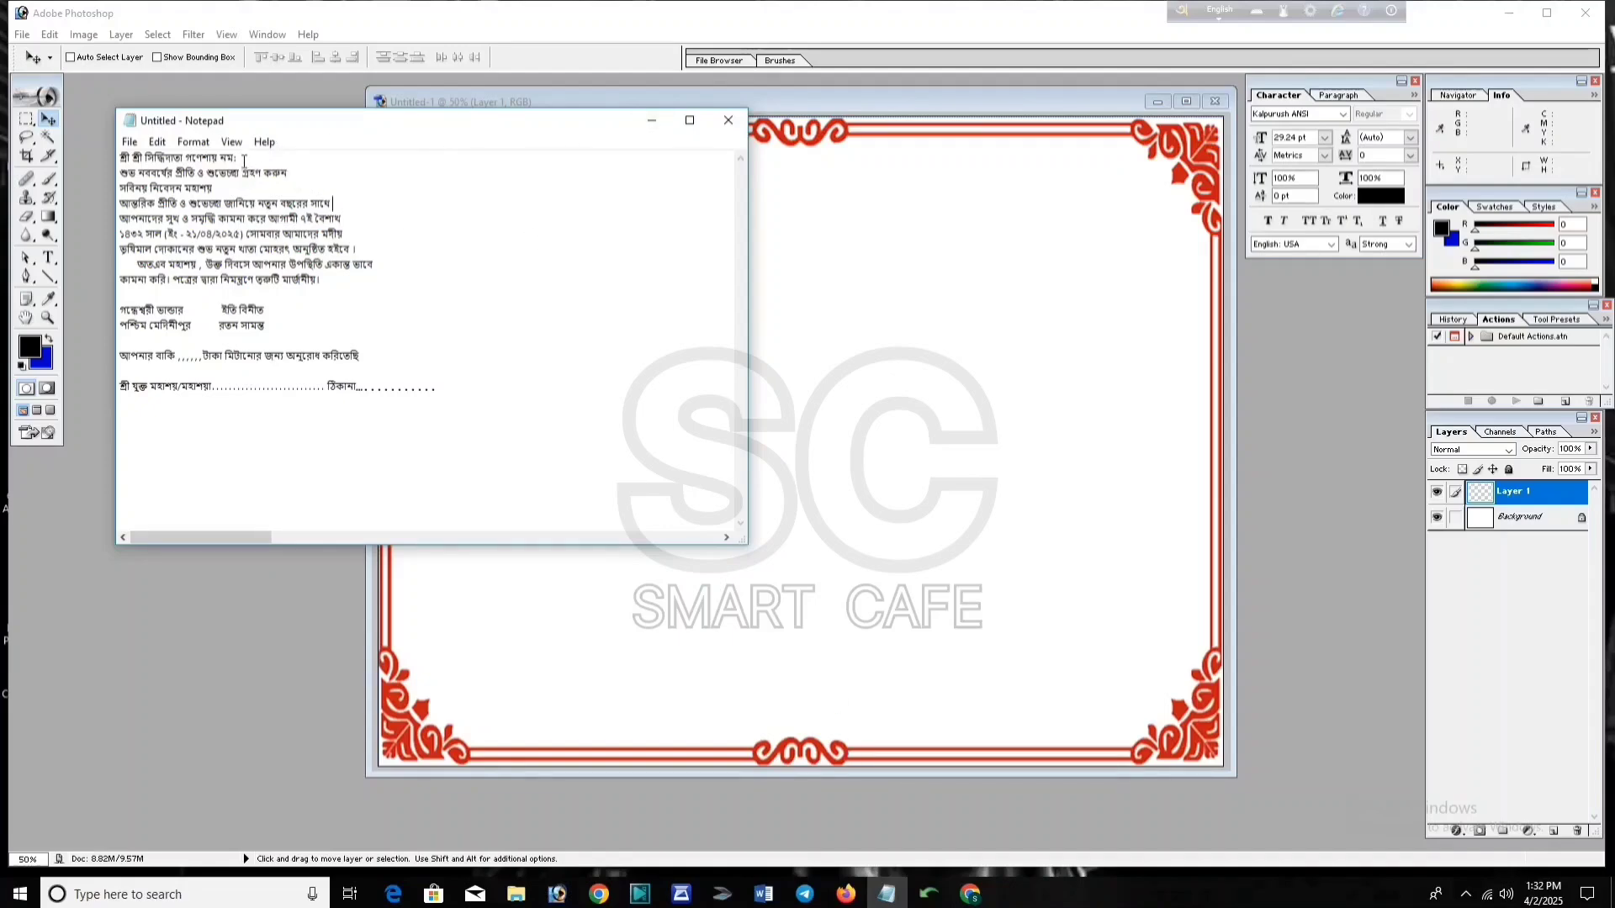
pyautogui.moveTo(236, 158); pyautogui.dragTo(119, 162)
pyautogui.hotkey('ctrl', 'c')
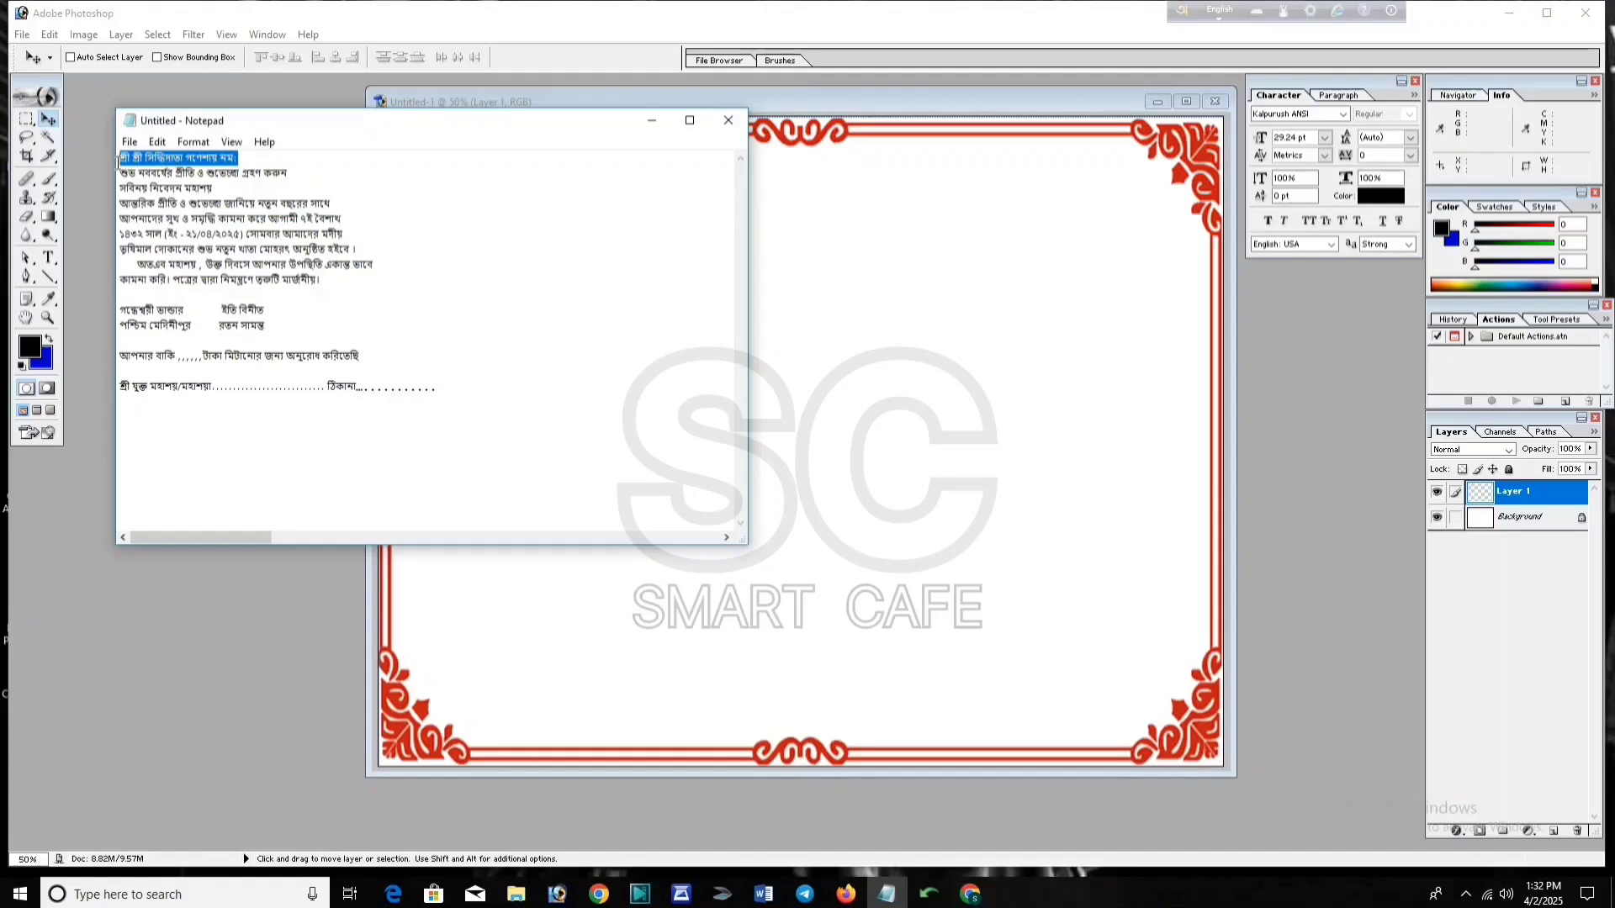
pyautogui.click(483, 628)
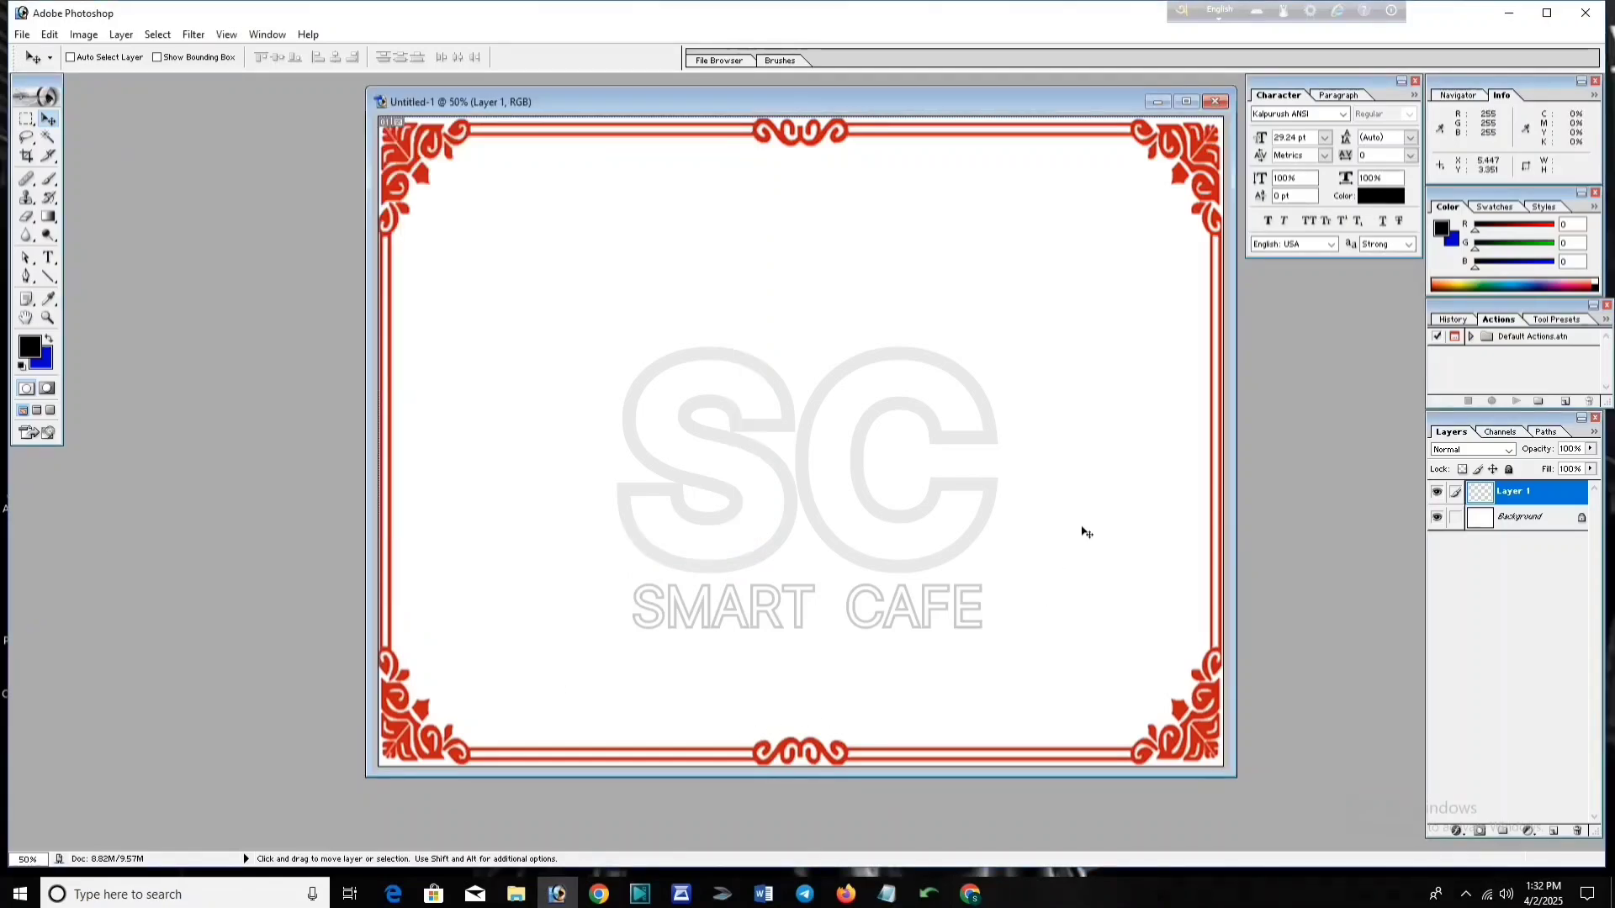
# Step: Paste the Bengali line into Avro's Unicode to Bijoy converter, convert it, and select the output
pyautogui.click(1311, 12)
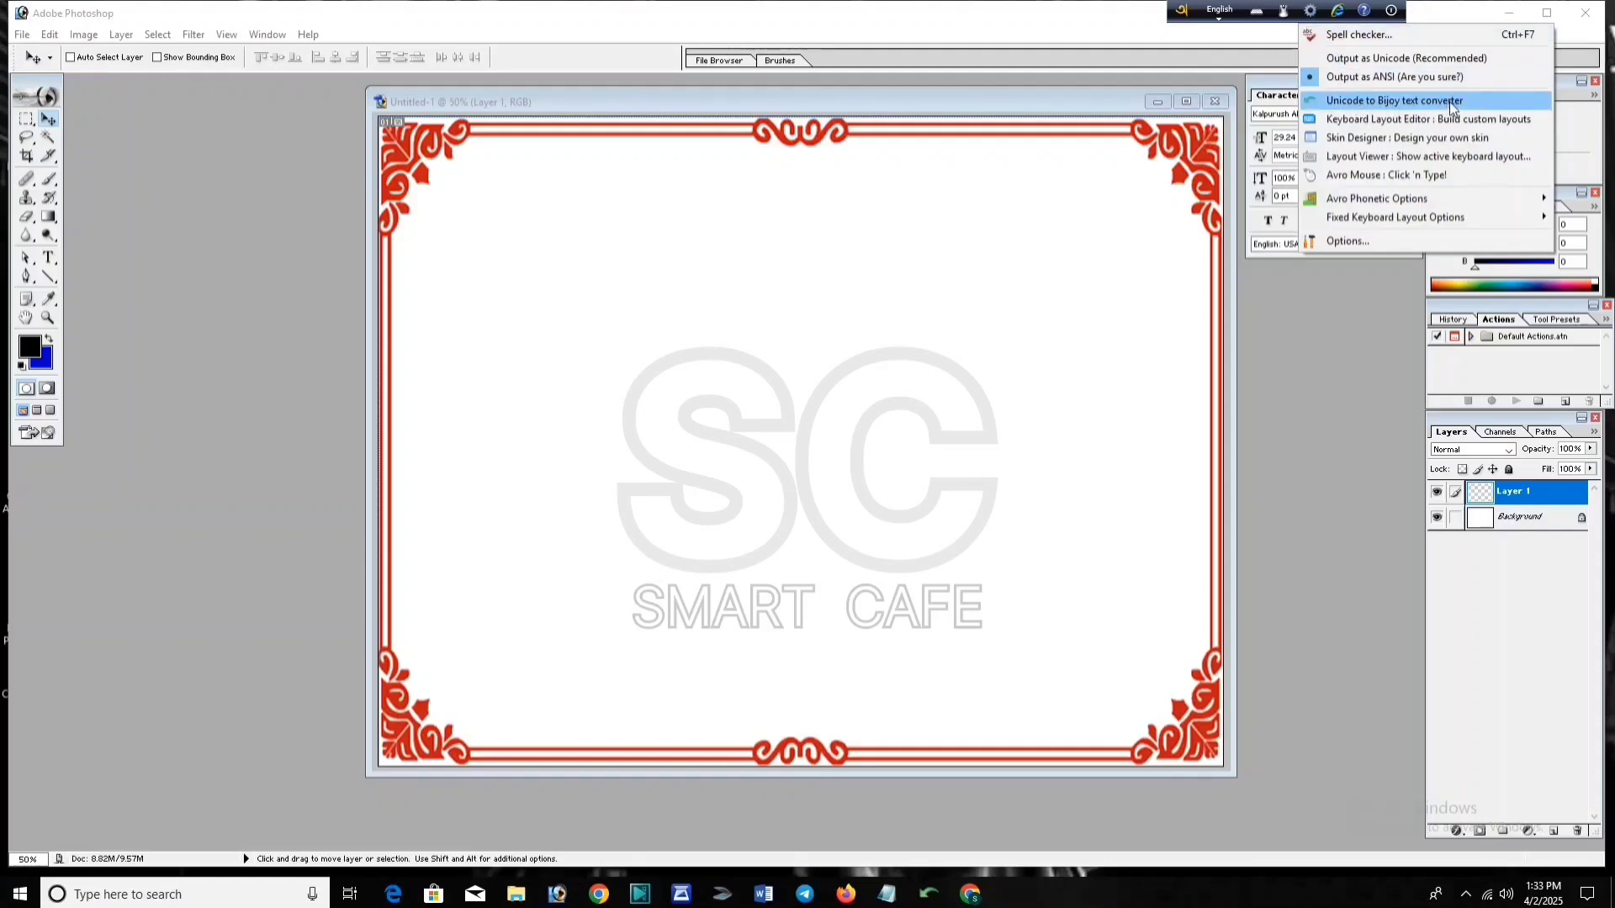
pyautogui.click(1395, 101)
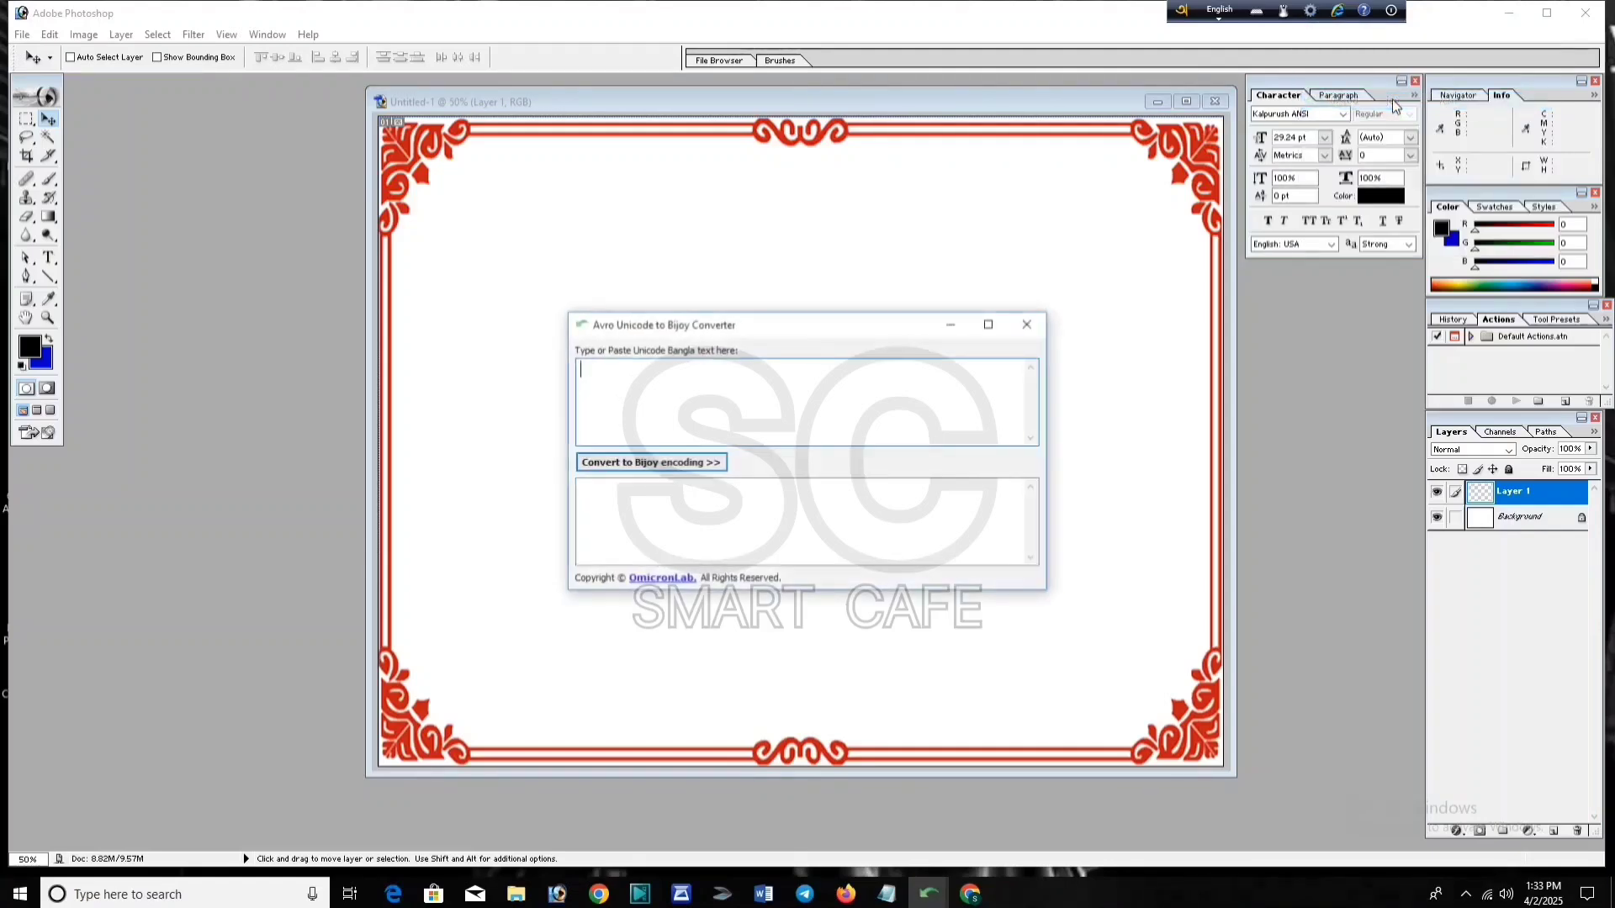
pyautogui.moveTo(883, 333); pyautogui.dragTo(956, 569)
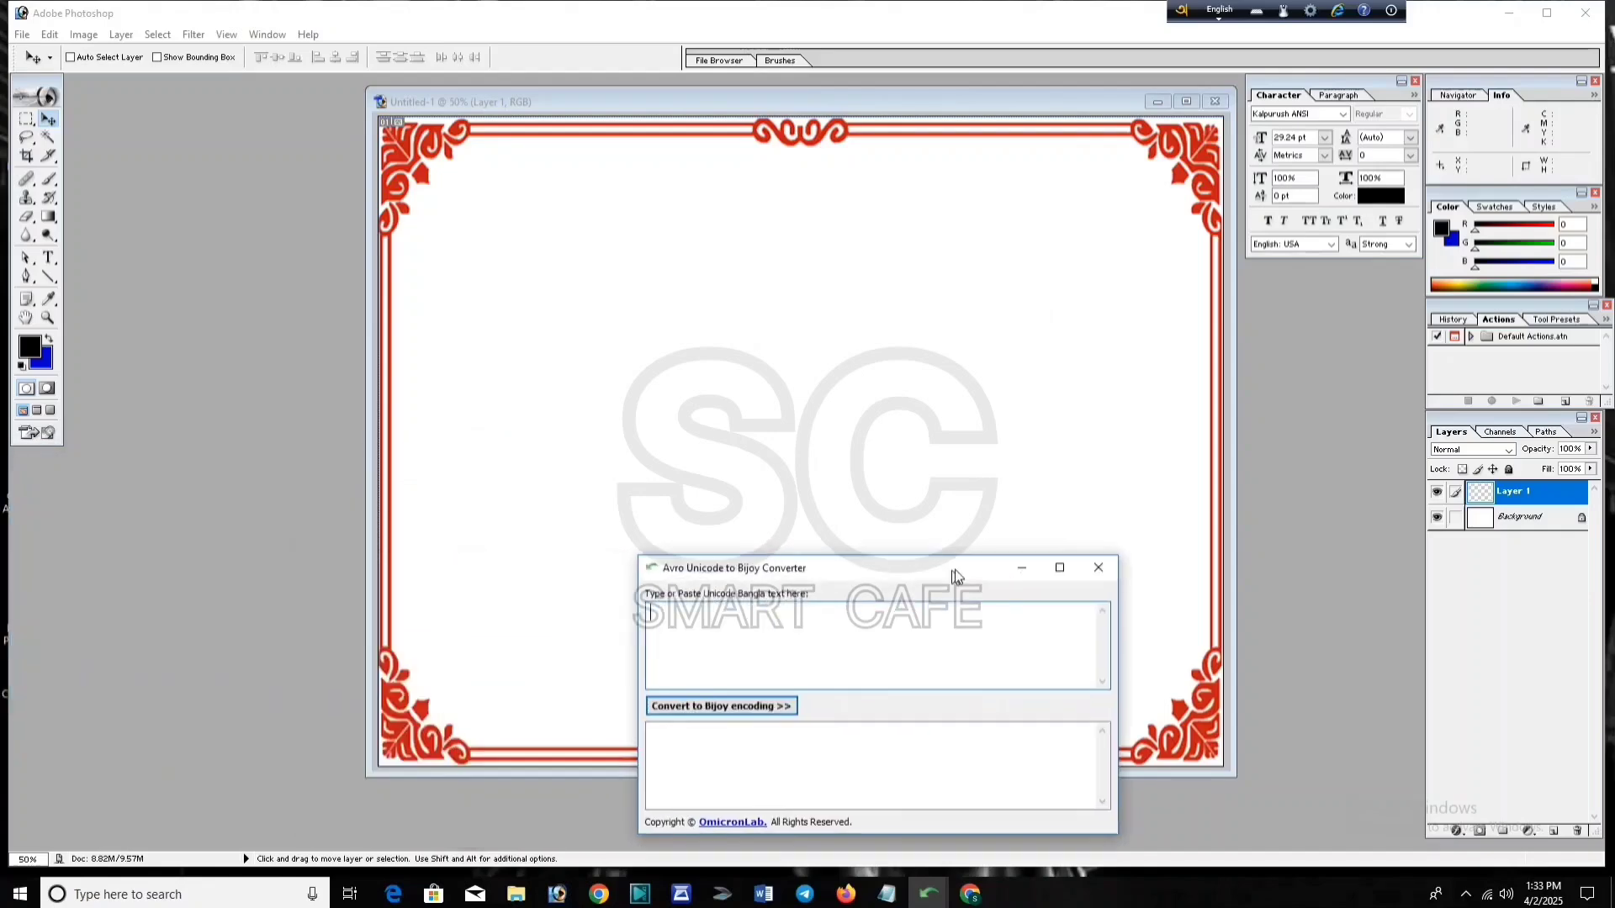
pyautogui.moveTo(955, 569); pyautogui.dragTo(1087, 574)
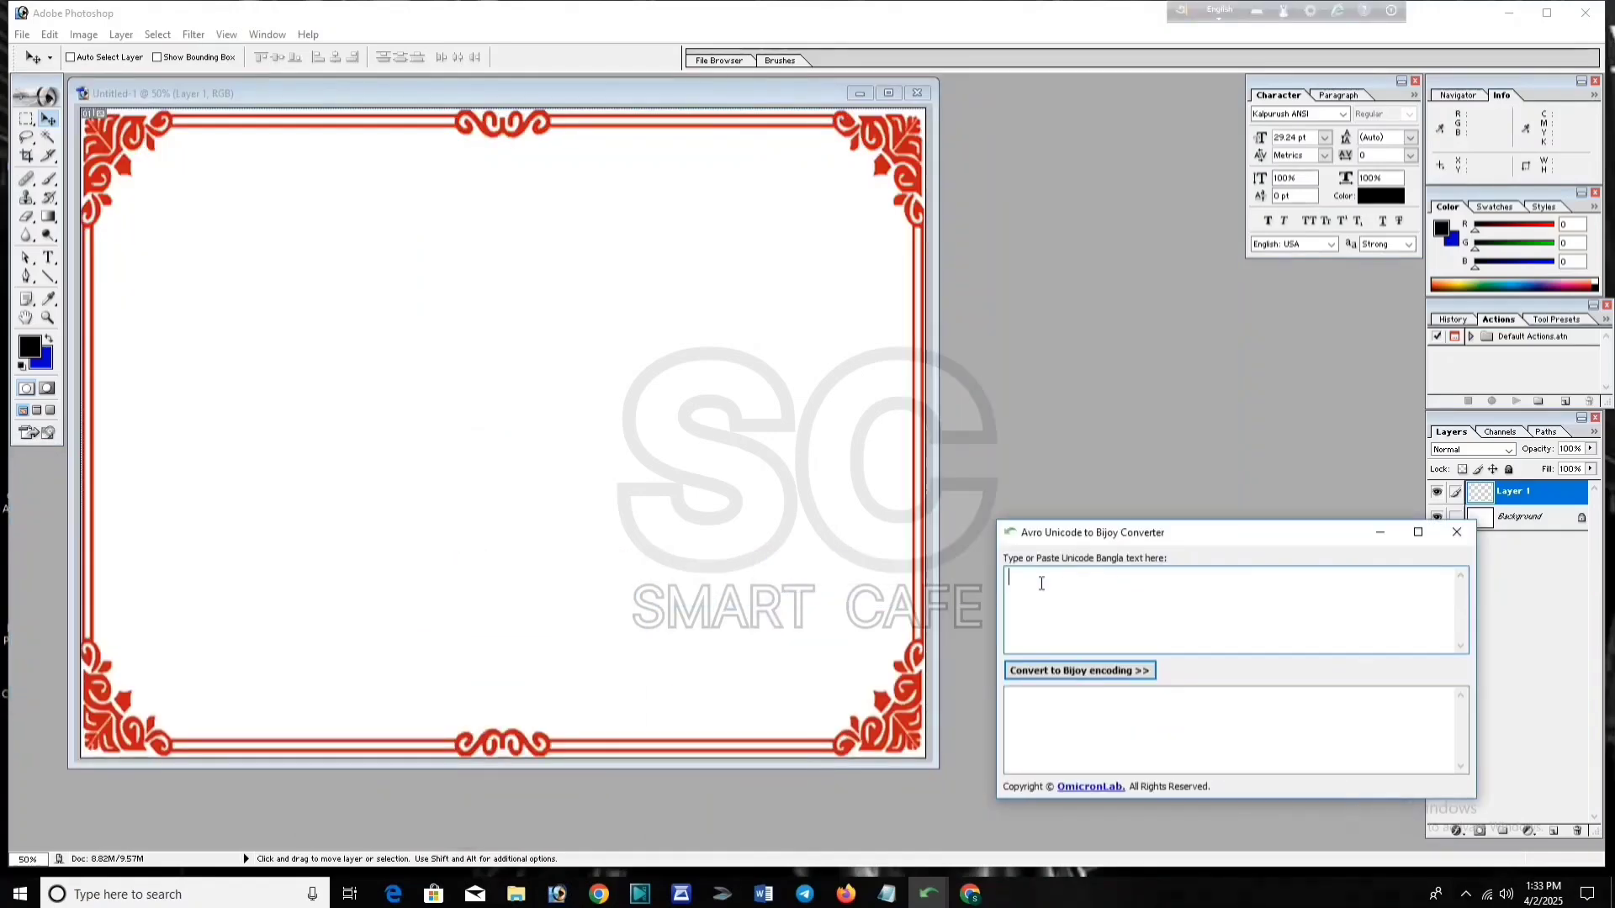
pyautogui.hotkey('ctrl', 'v')
pyautogui.click(1084, 675)
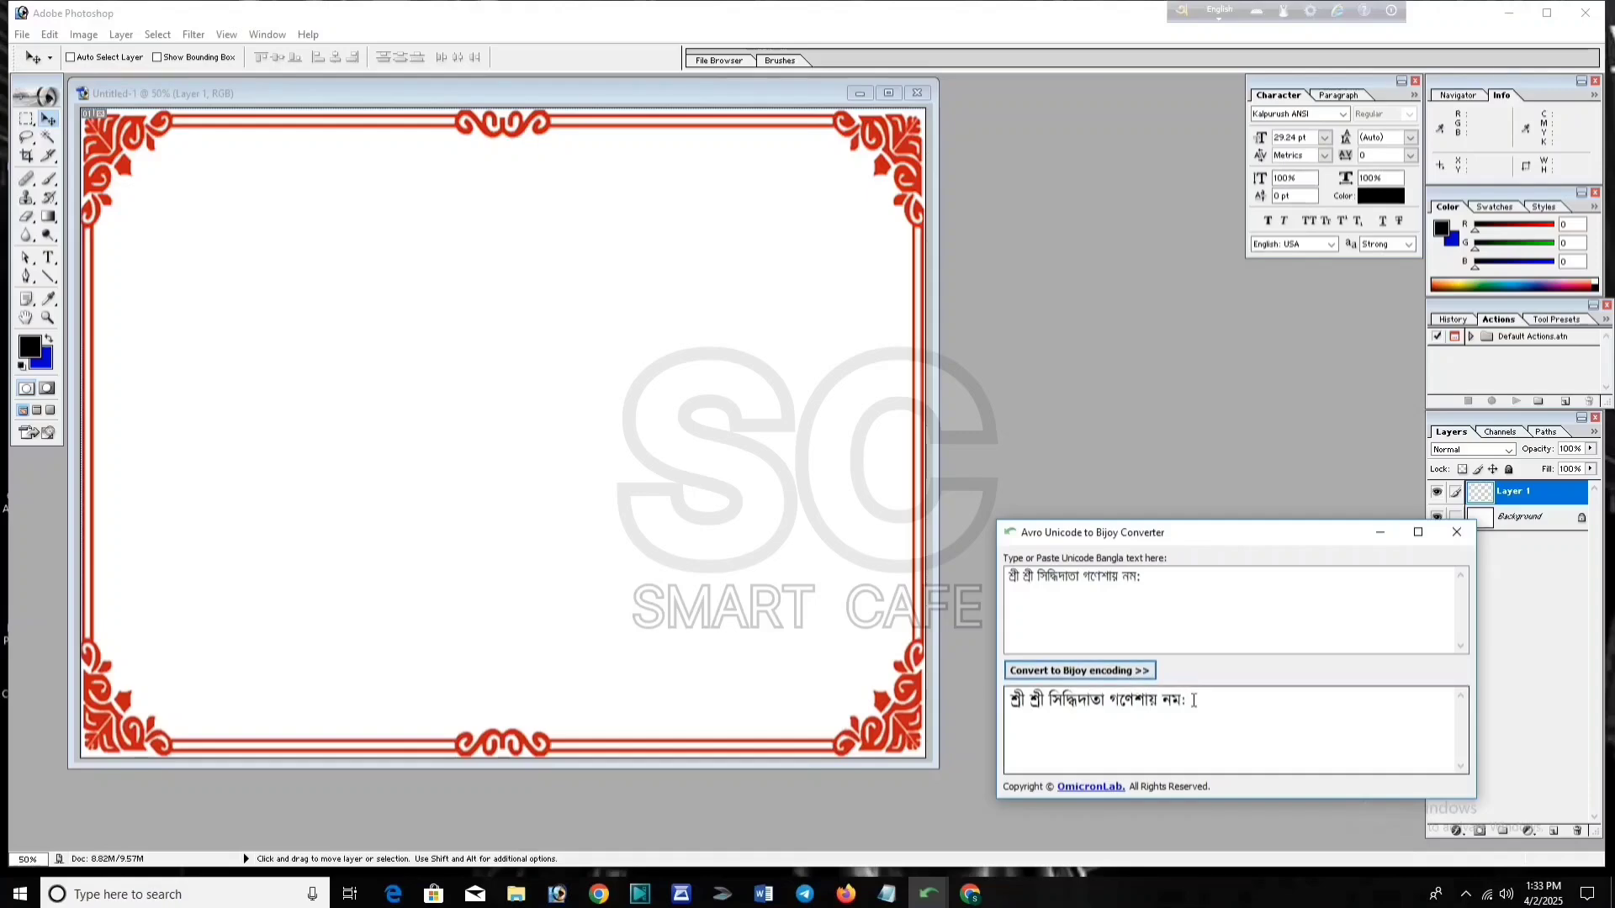
pyautogui.moveTo(1188, 701); pyautogui.dragTo(1012, 705)
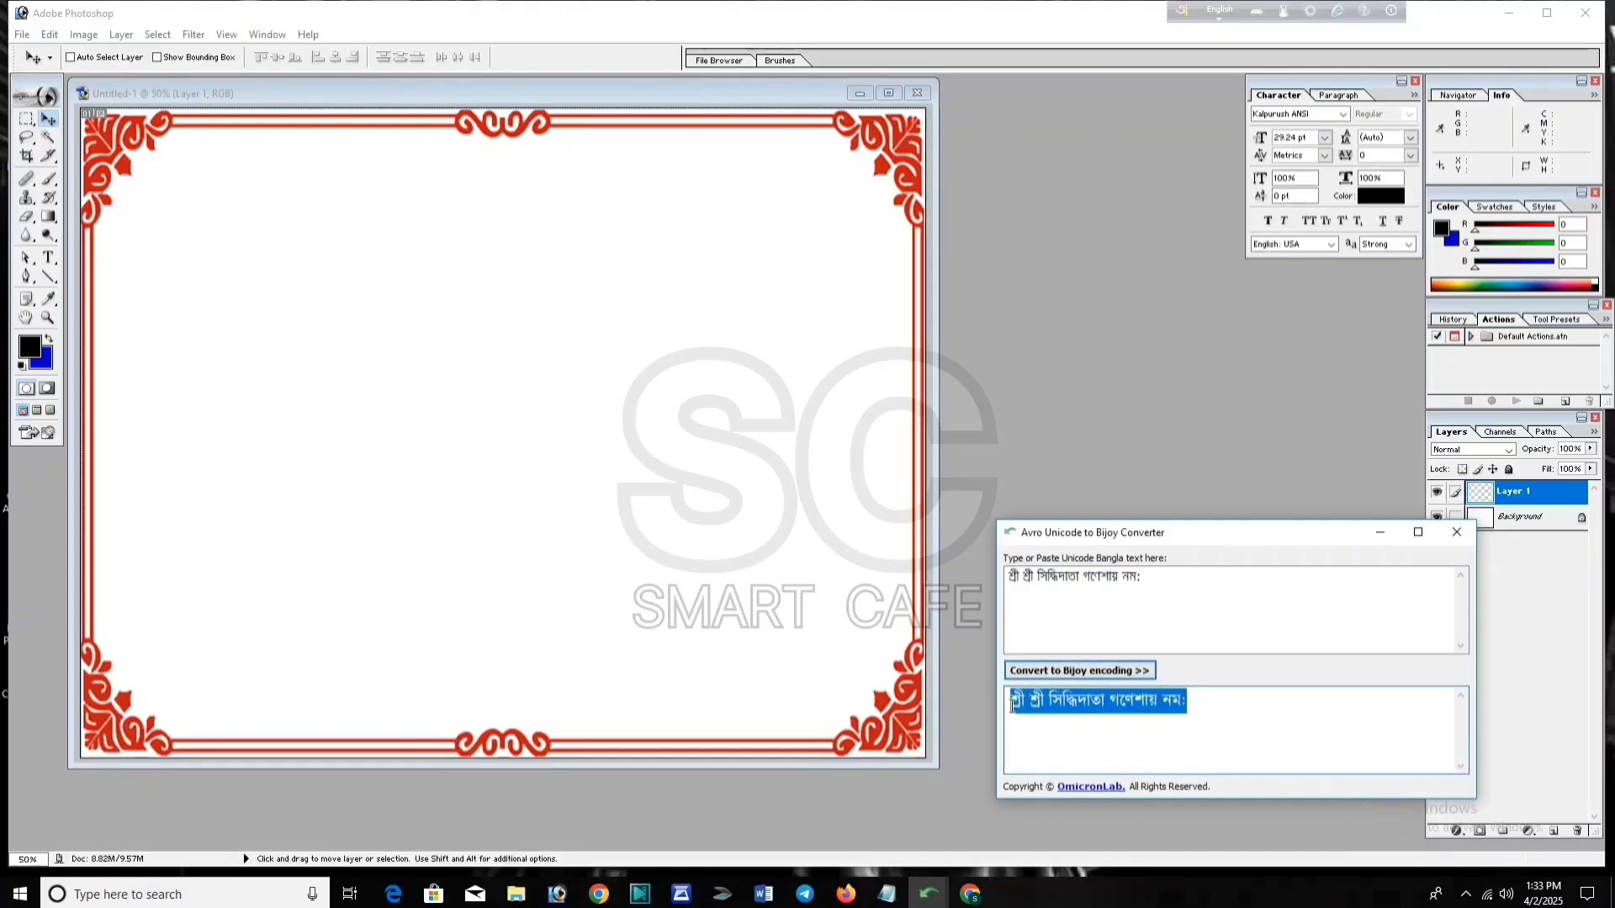
pyautogui.click(981, 720)
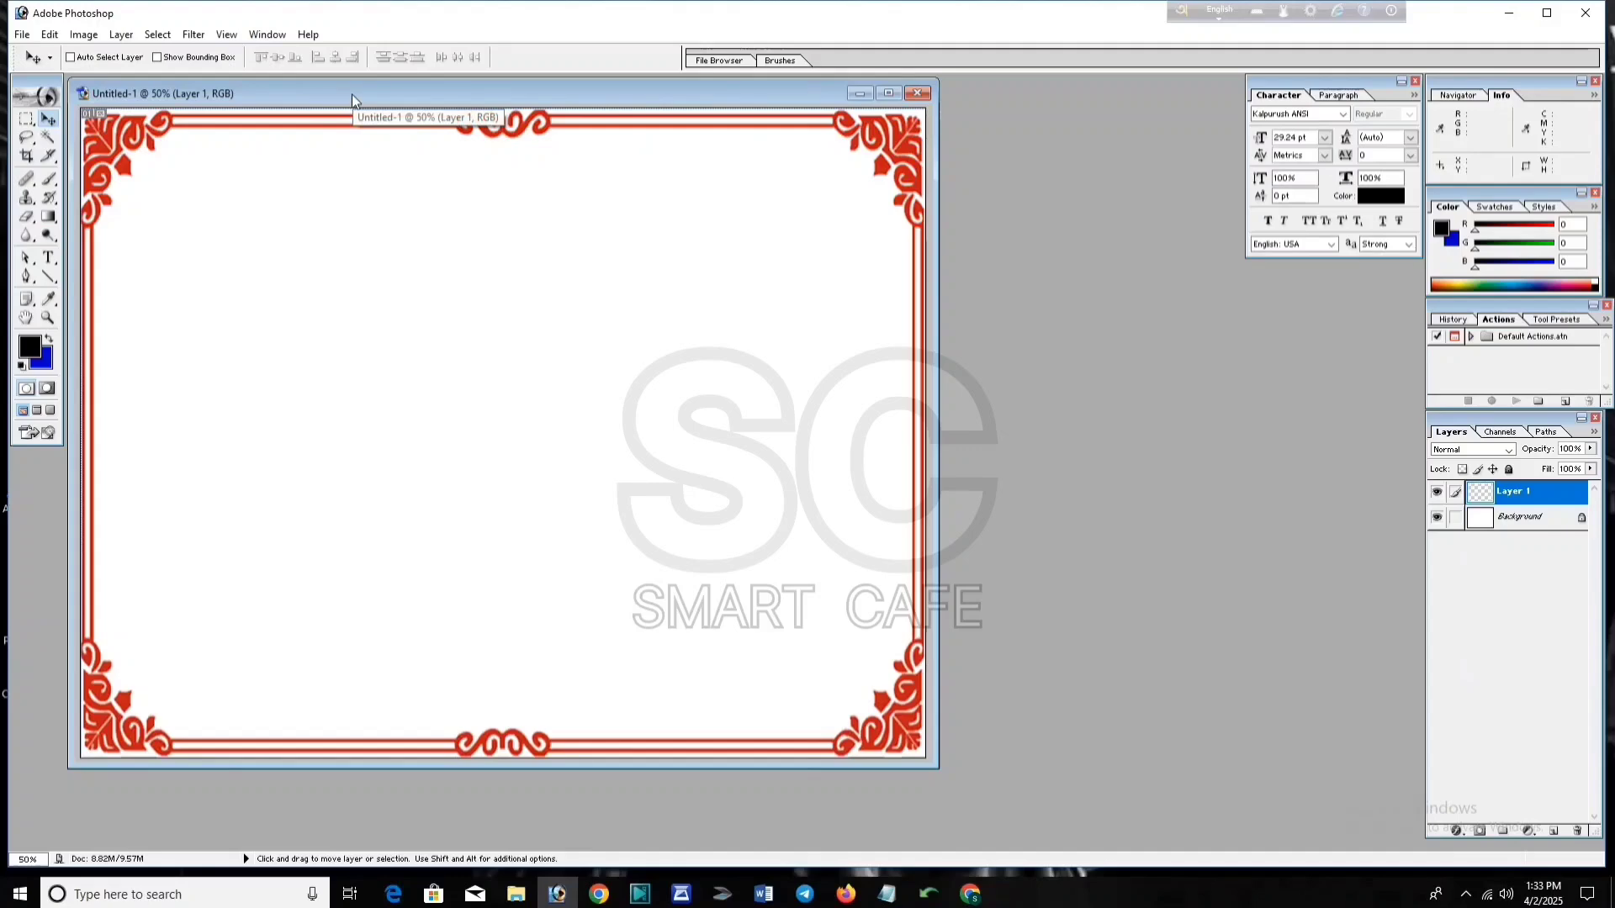
# Step: Paste the converted title as pure red text near the card's top-left
pyautogui.click(48, 258)
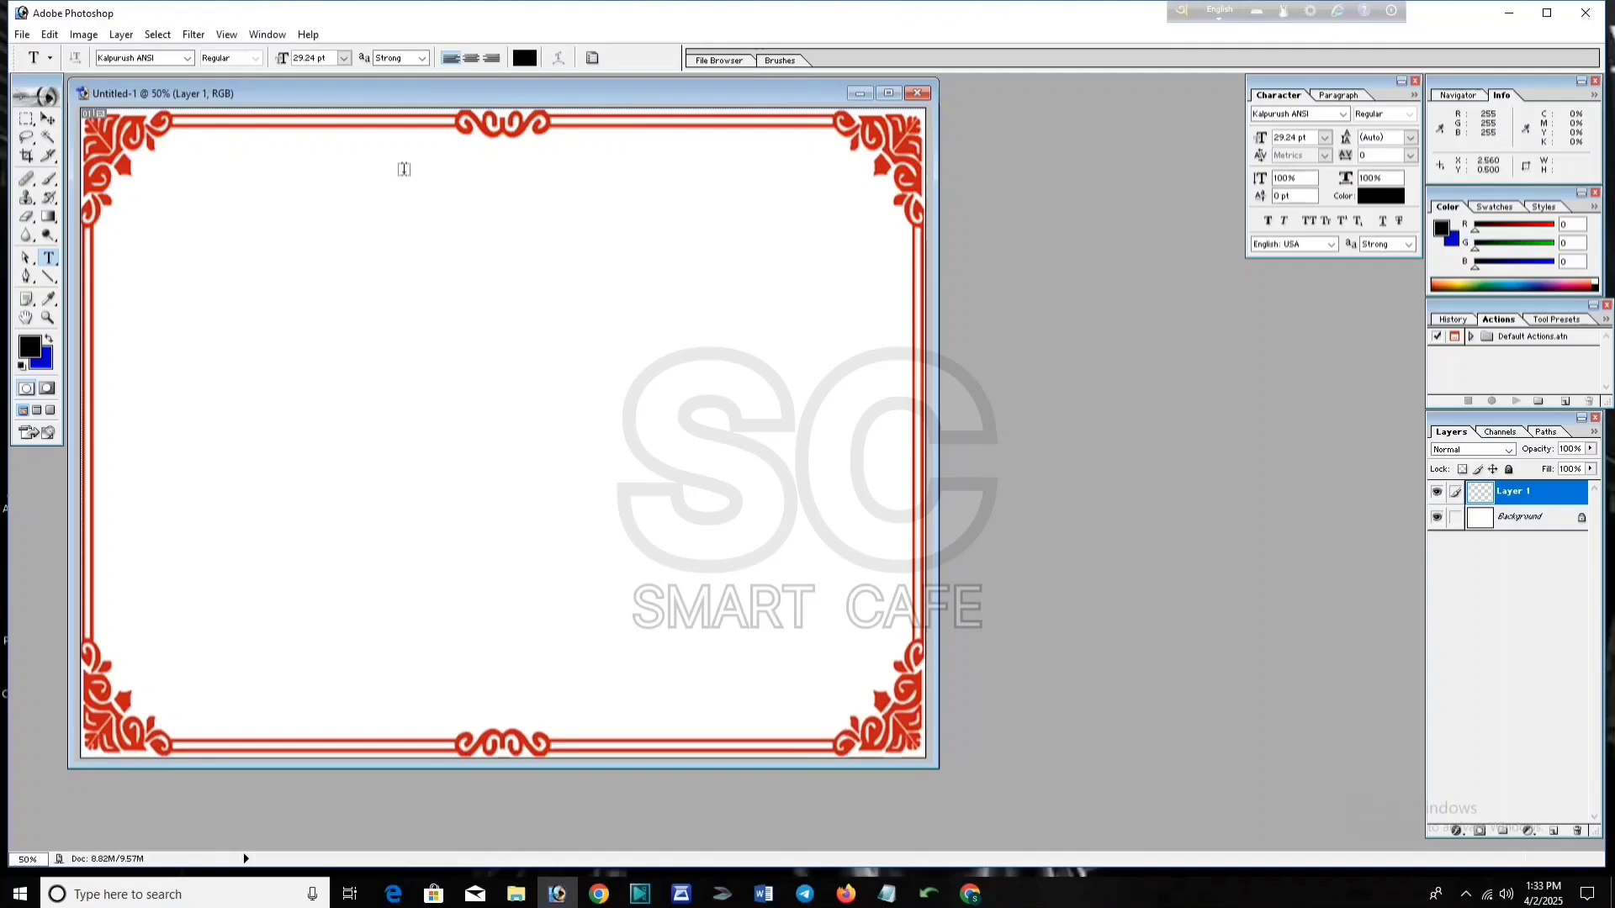
pyautogui.click(206, 165)
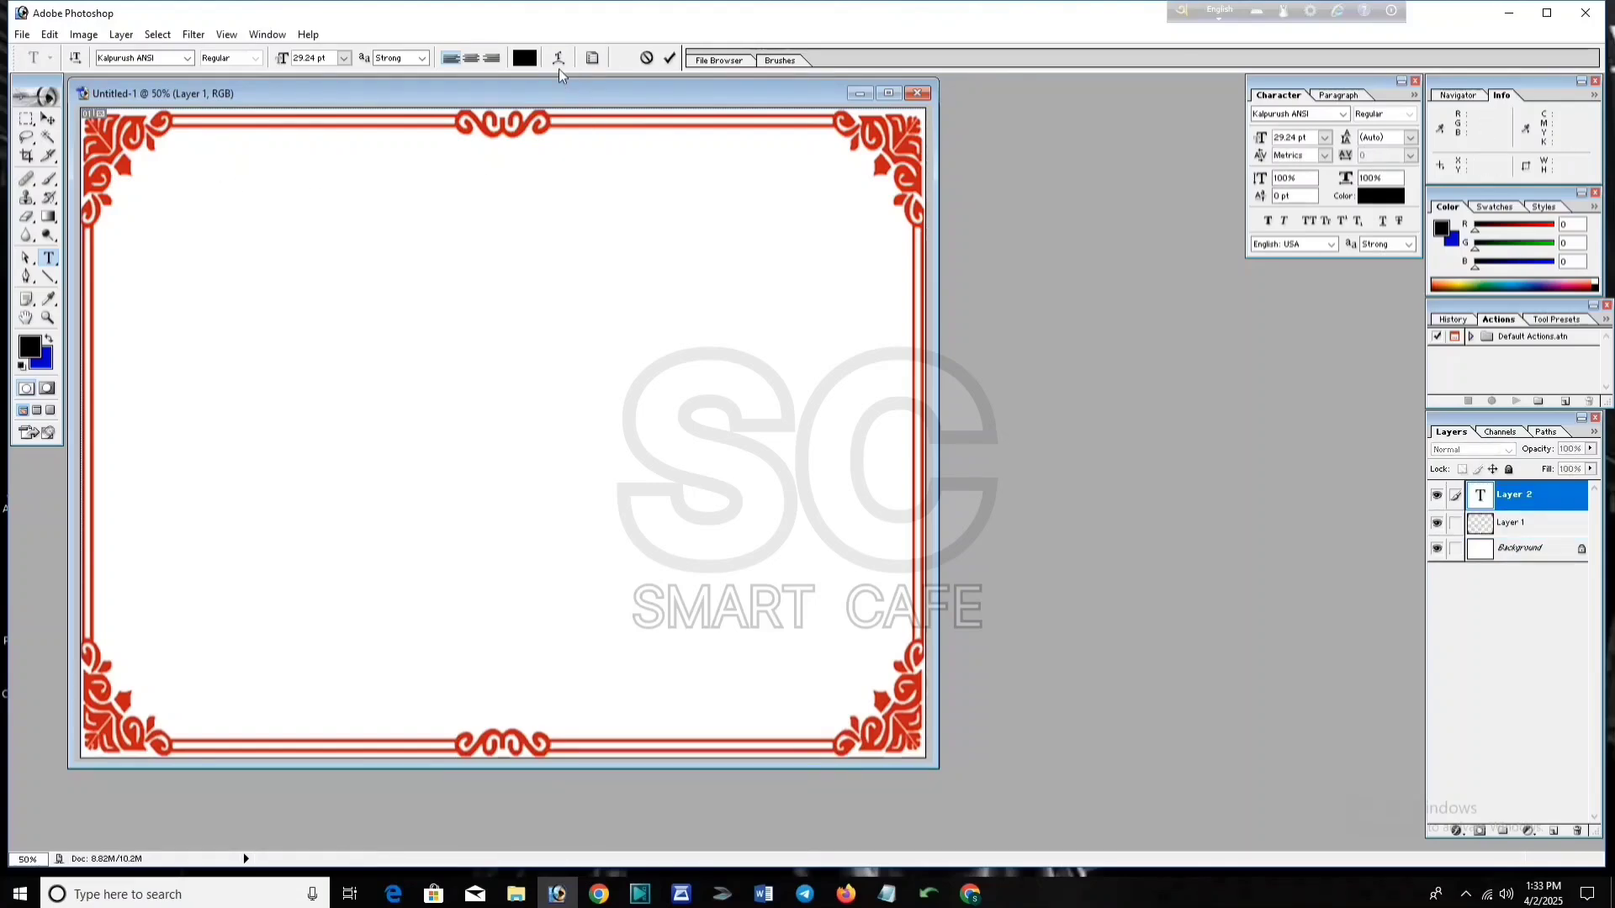
pyautogui.click(530, 54)
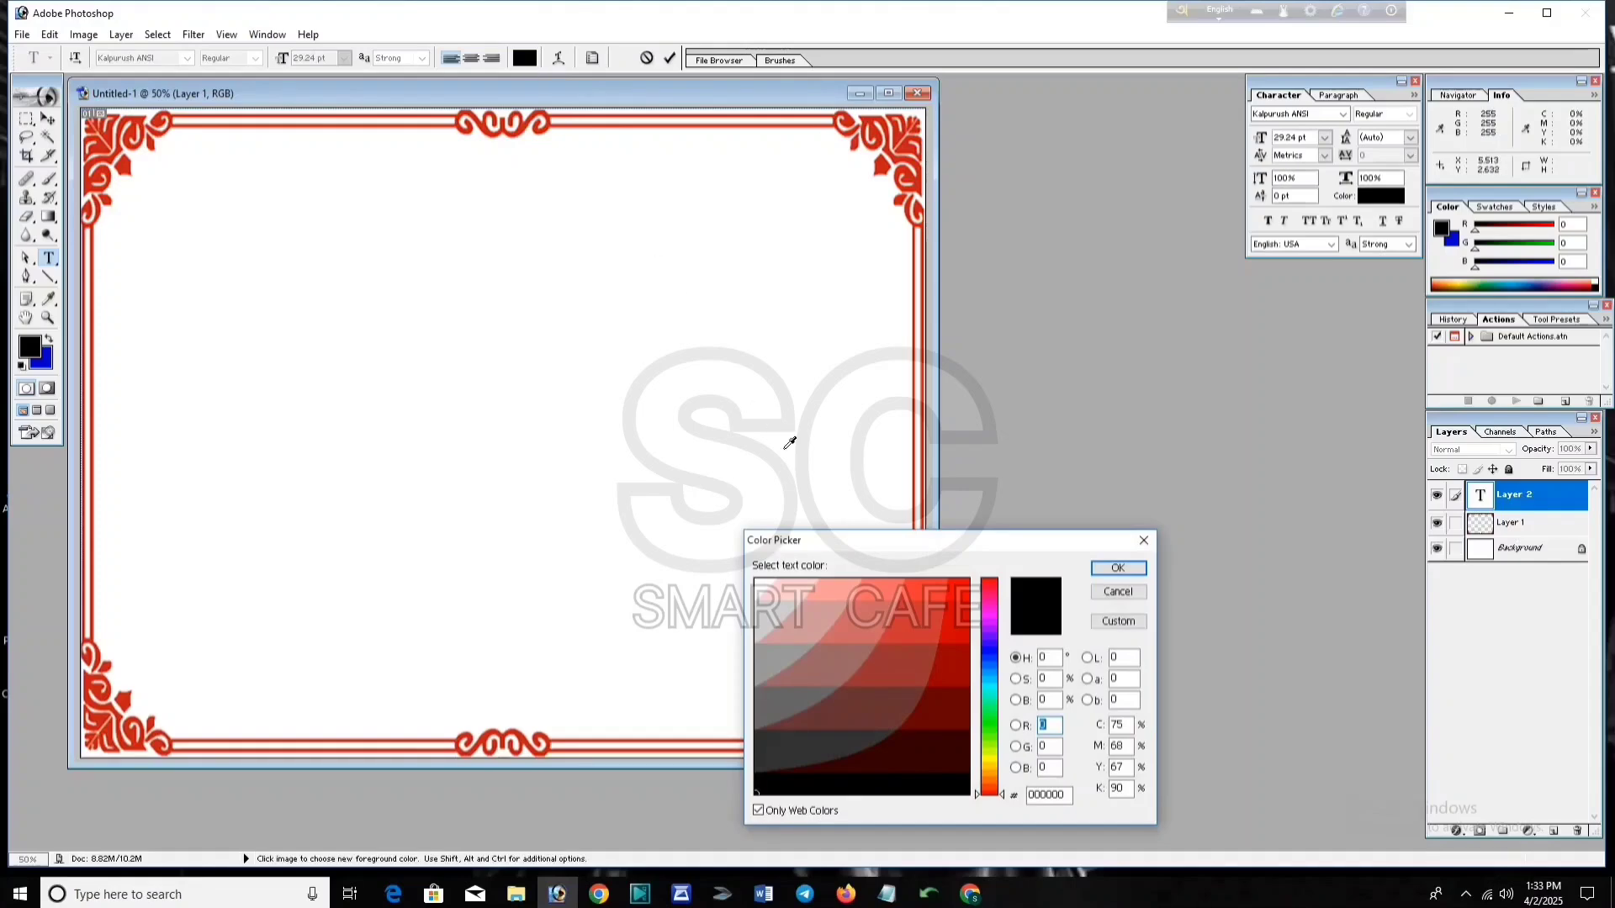
pyautogui.click(956, 593)
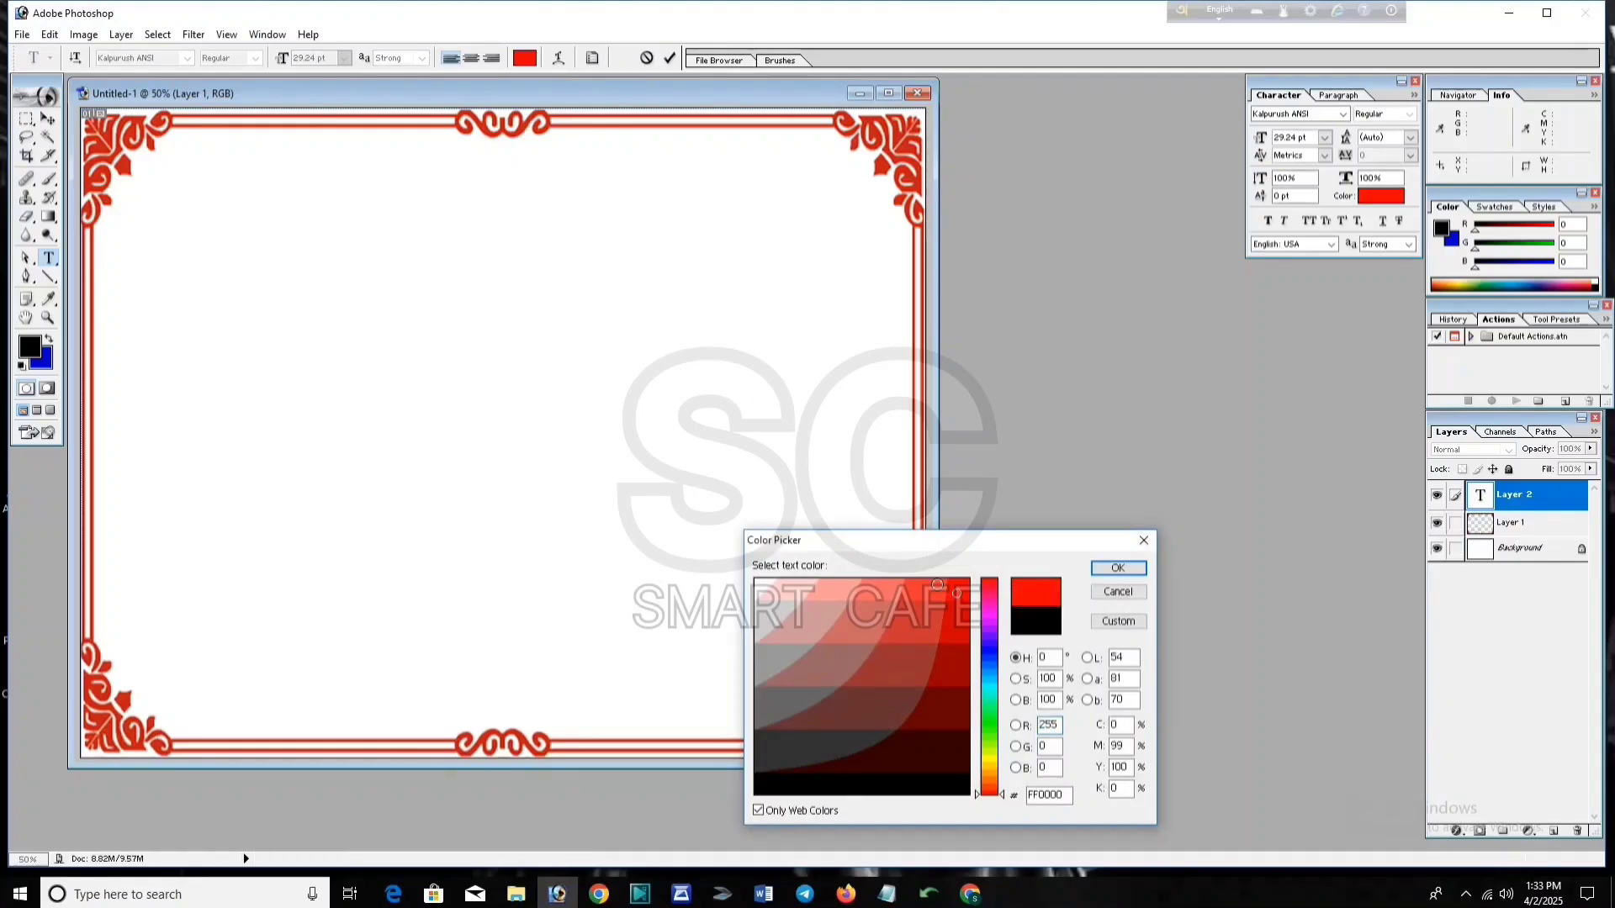
pyautogui.click(1117, 569)
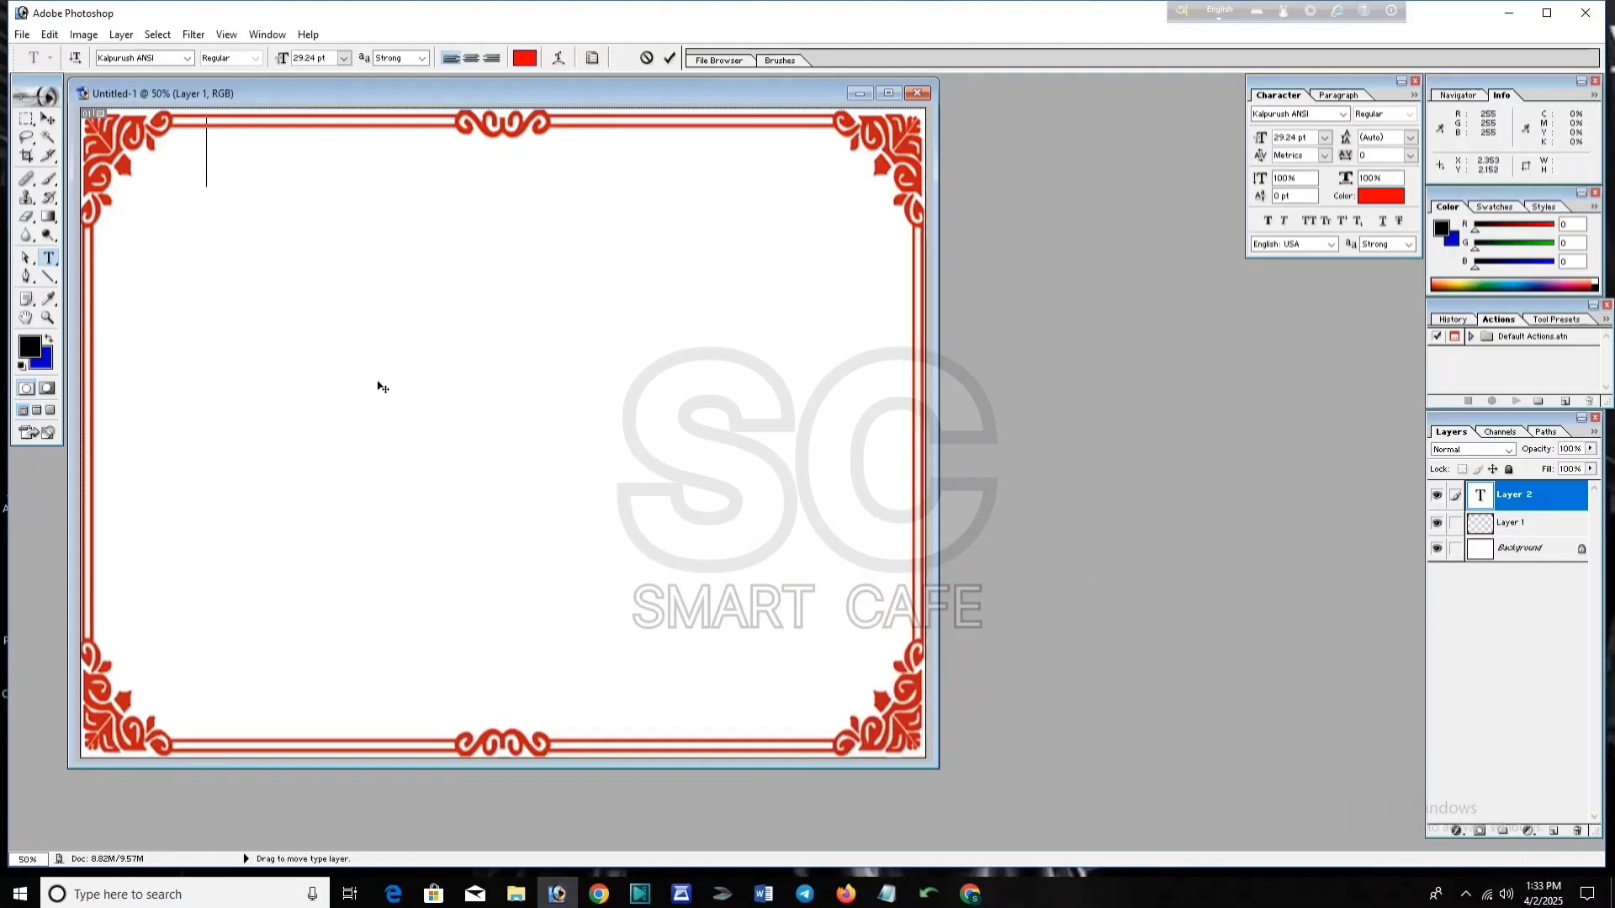
pyautogui.write('শ্রী শ্রী সিদ্ধিদাতা গণেশায় নম:')
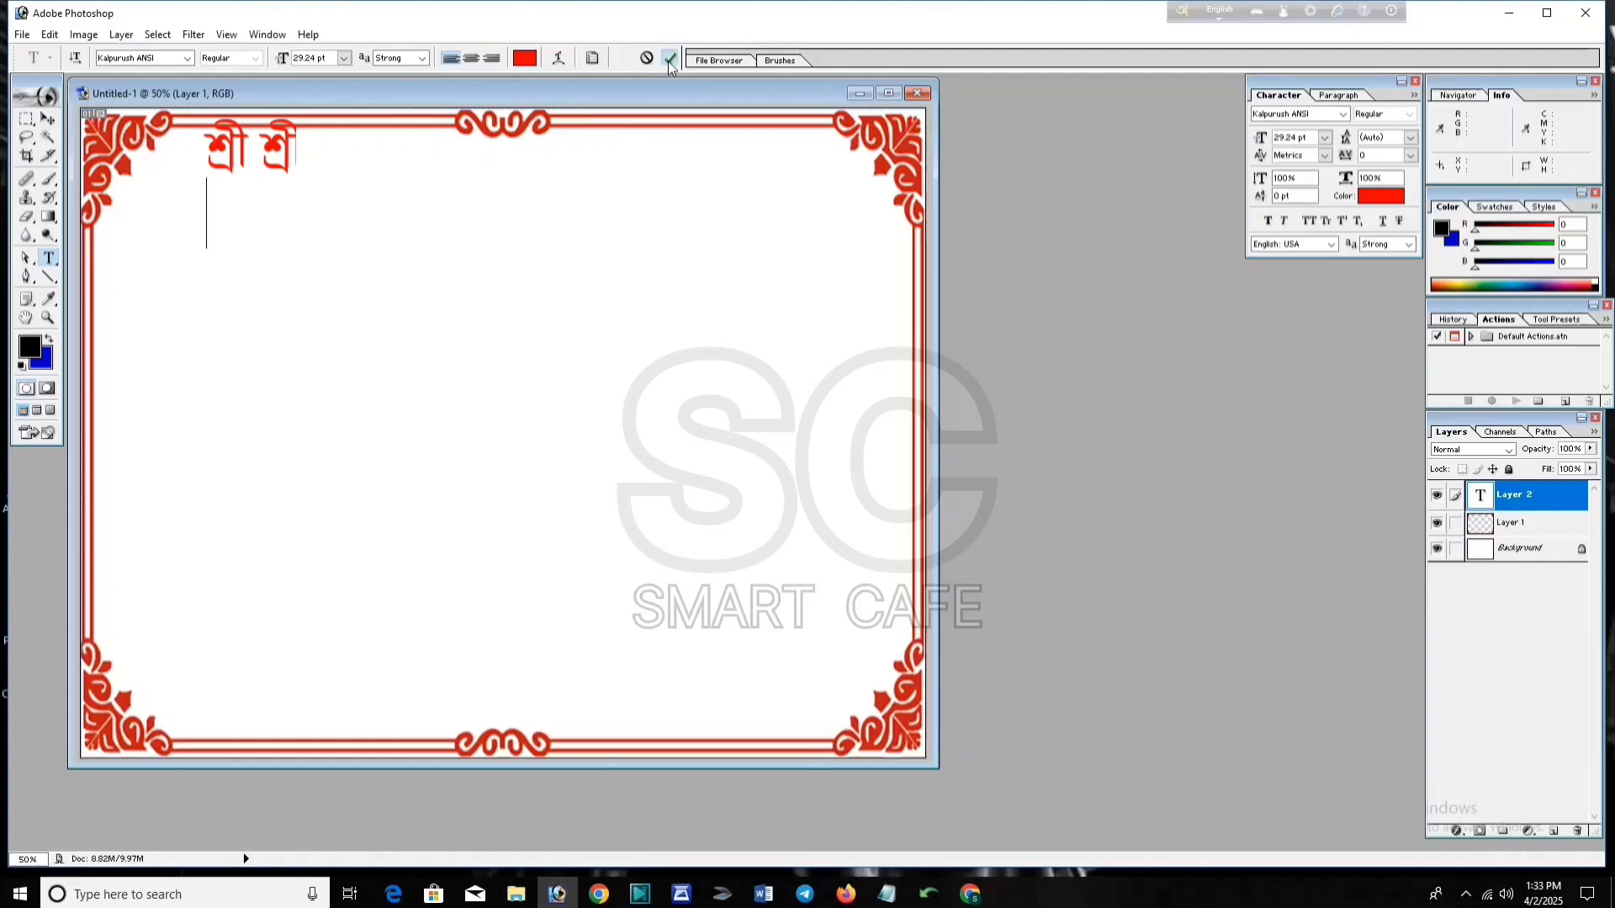
pyautogui.click(669, 61)
# Step: Move the red heading to the top centre and scale it down to about 70%
pyautogui.press('v')
pyautogui.moveTo(453, 157); pyautogui.dragTo(500, 175)
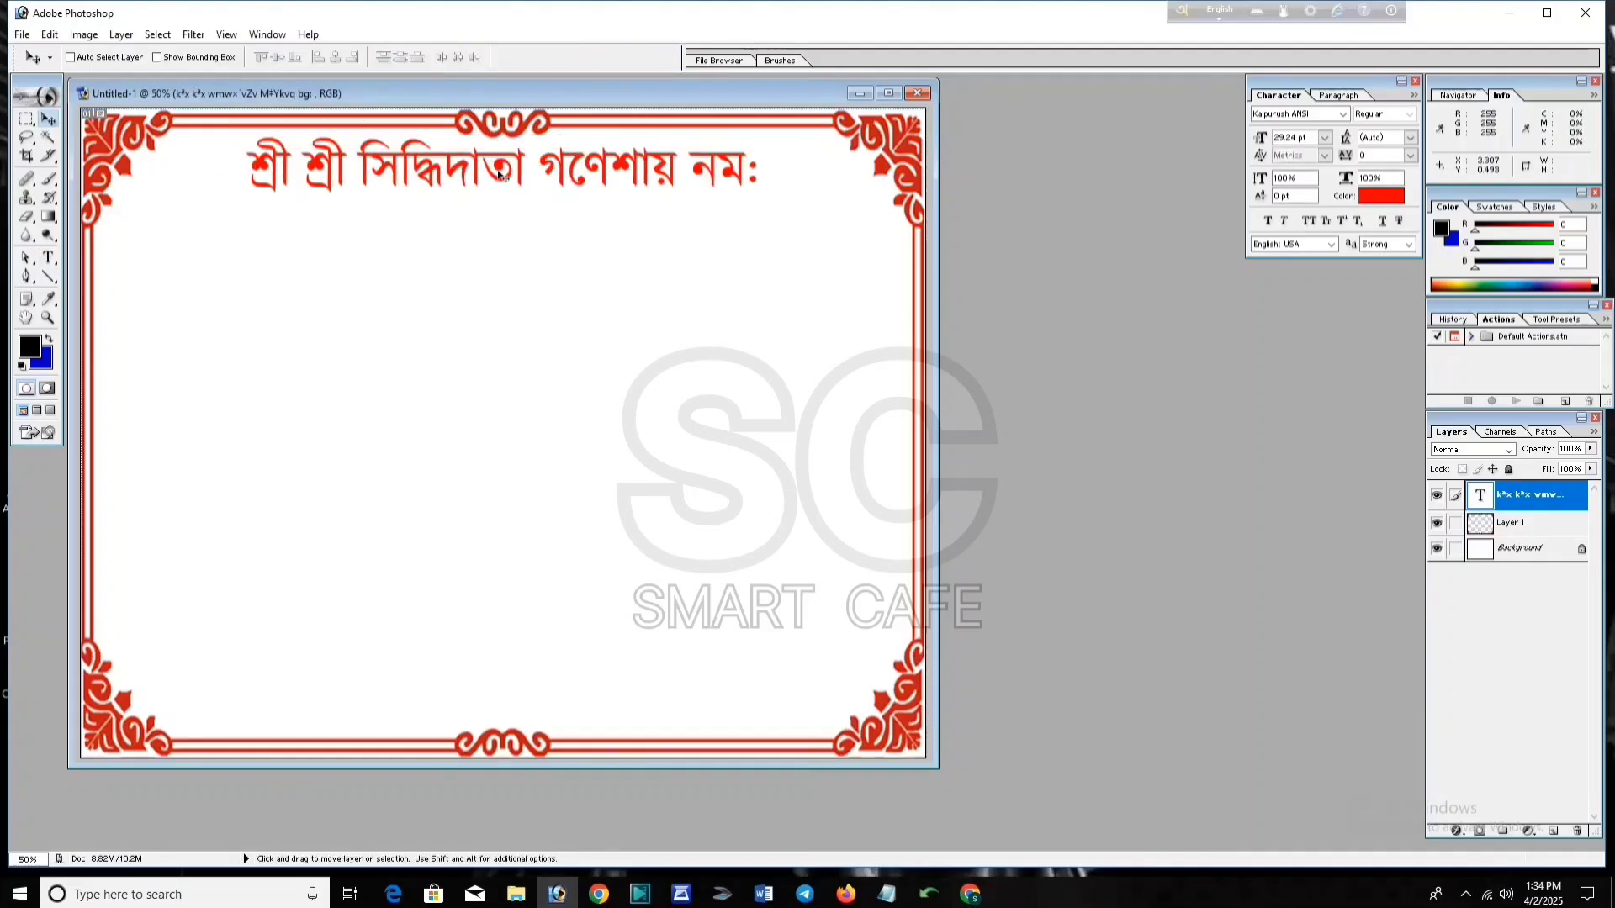
pyautogui.hotkey('ctrl', 't')
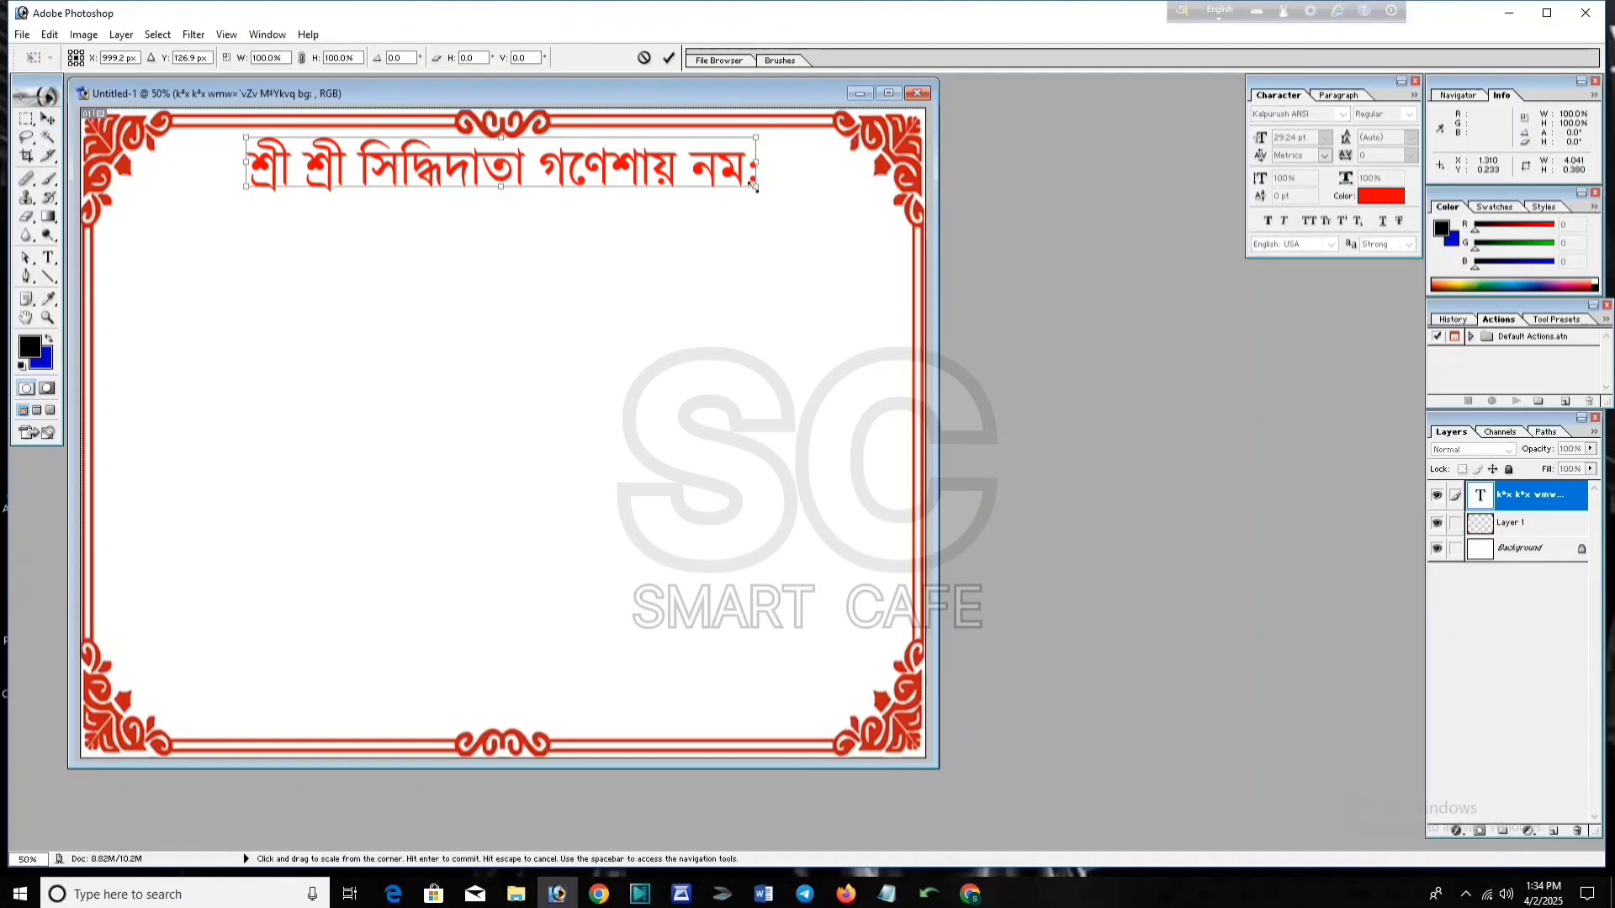
pyautogui.moveTo(754, 187); pyautogui.dragTo(607, 161)
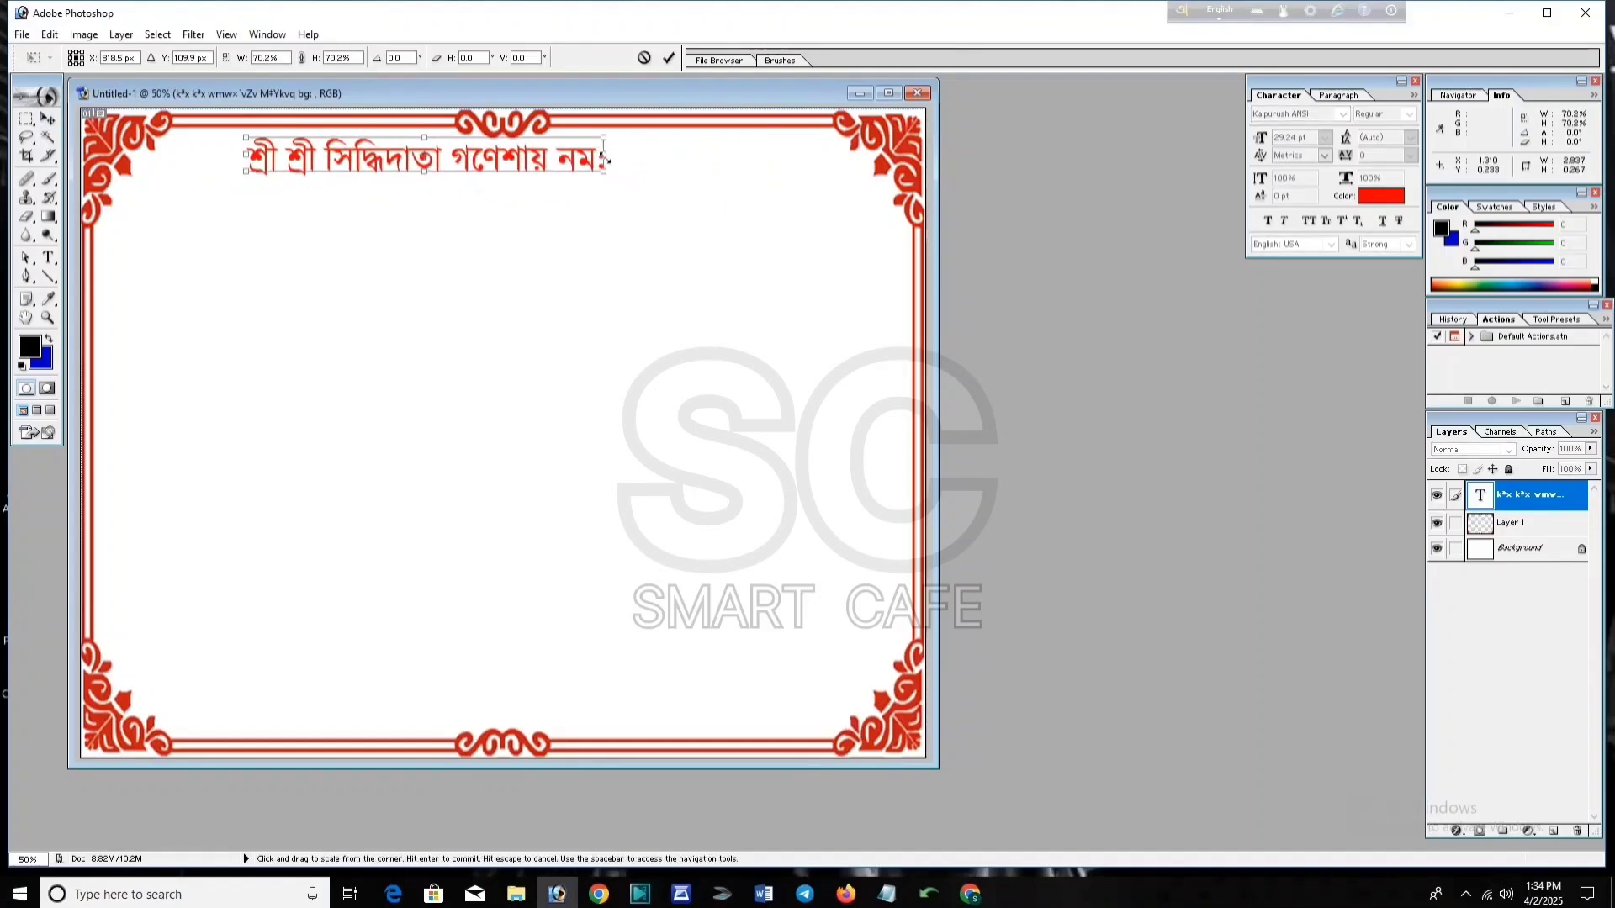
pyautogui.moveTo(607, 160); pyautogui.dragTo(587, 160)
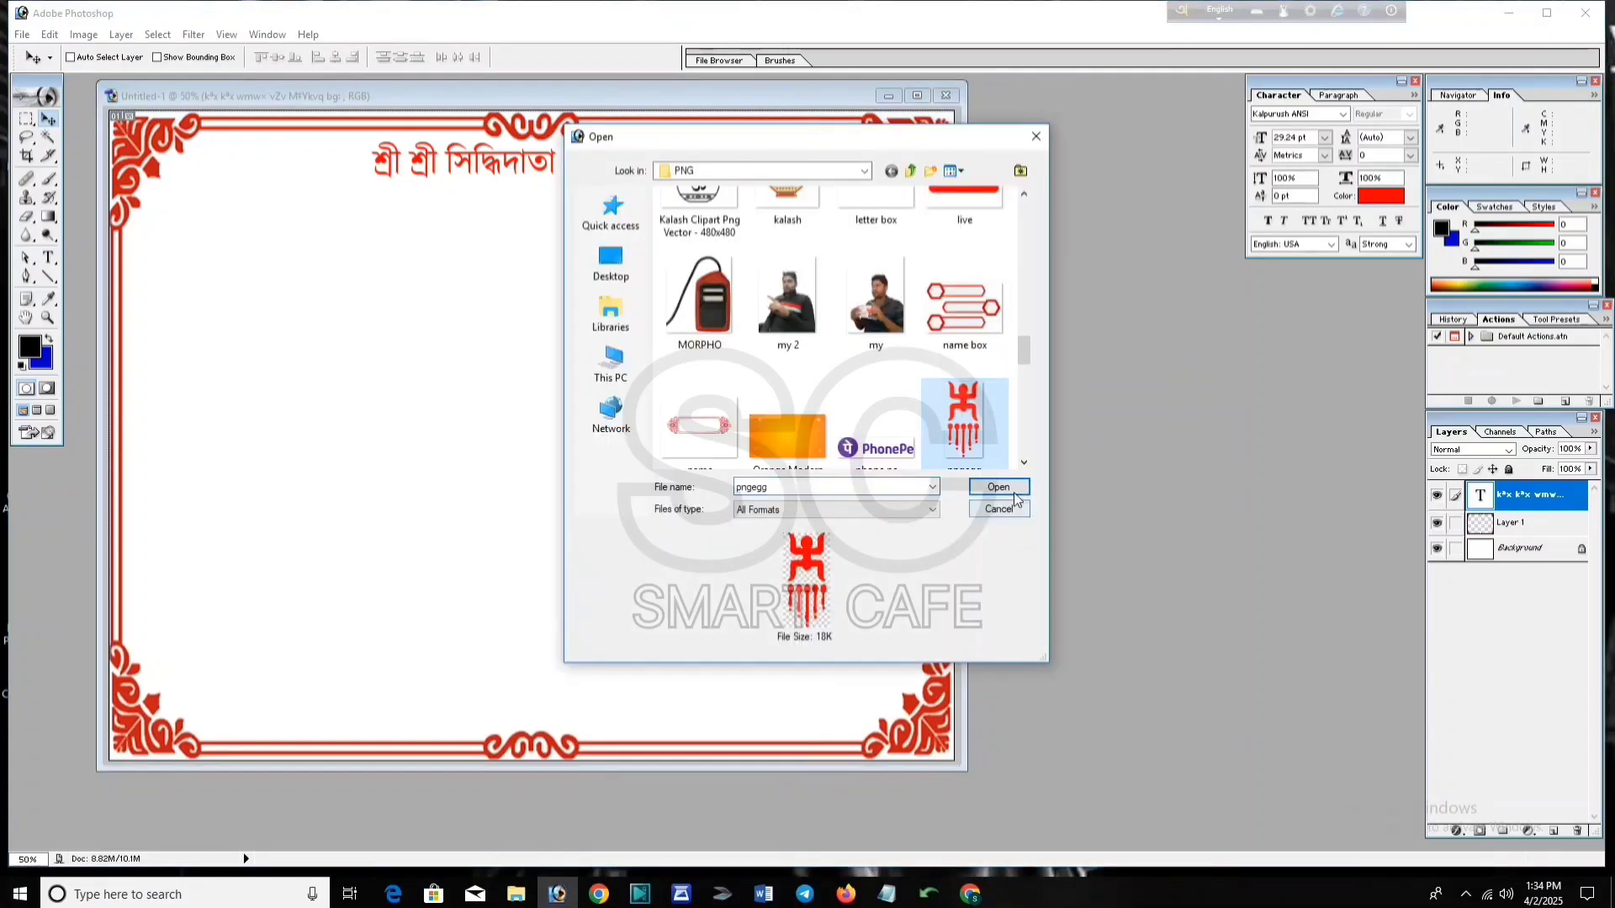
# Step: Bring the pngegg ornament into the card and close its file without saving
pyautogui.click(1000, 487)
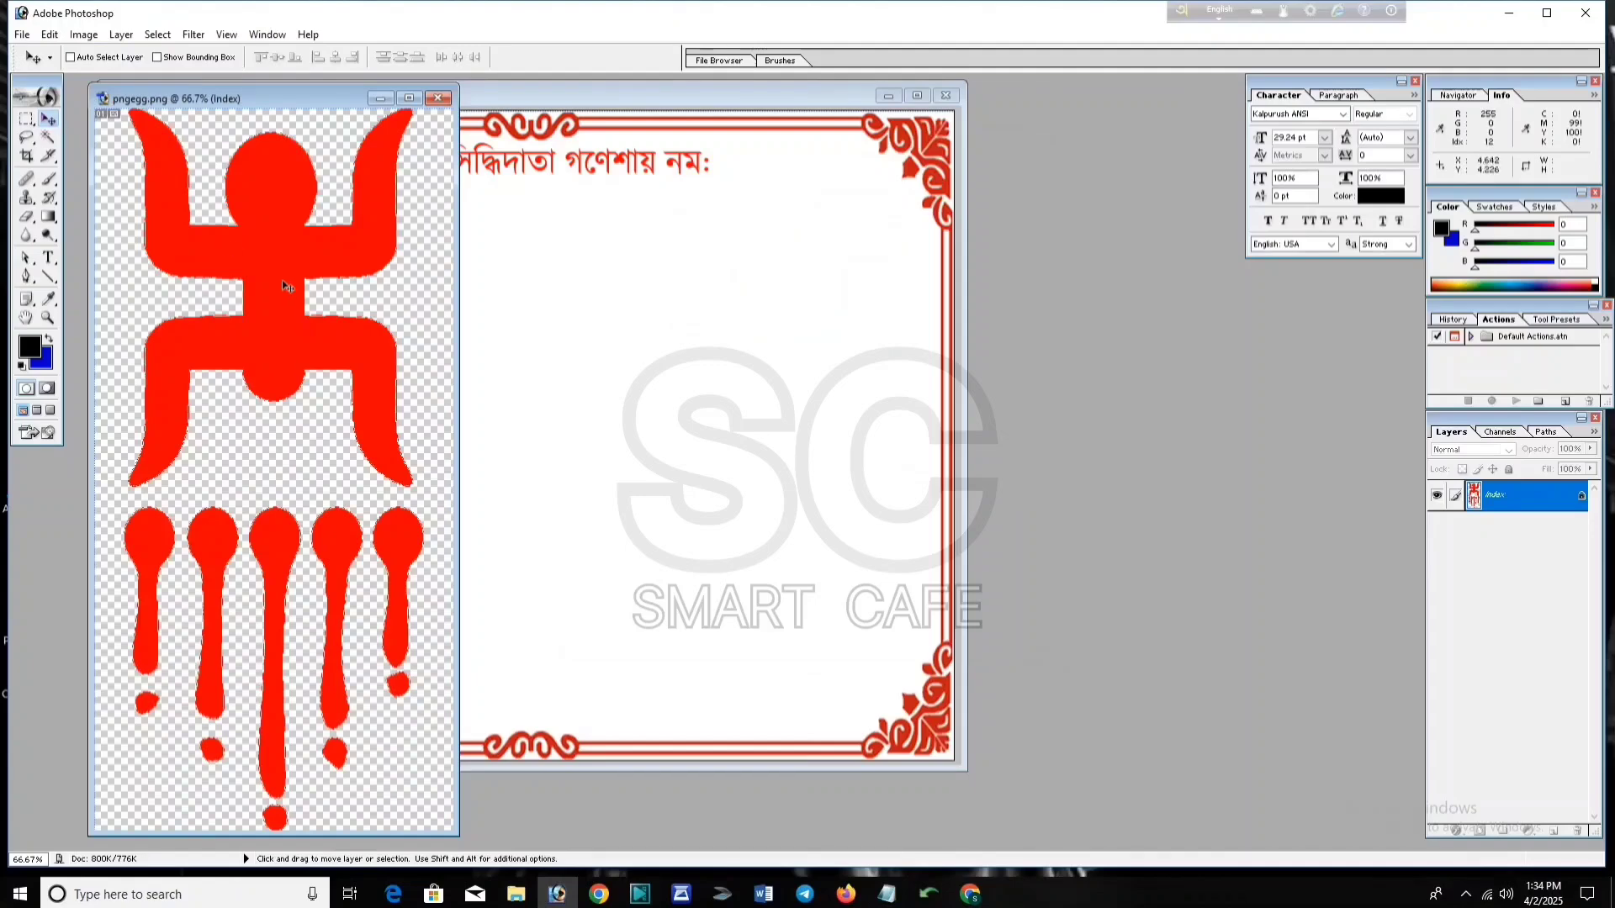
pyautogui.moveTo(281, 280); pyautogui.dragTo(564, 394)
pyautogui.click(396, 800)
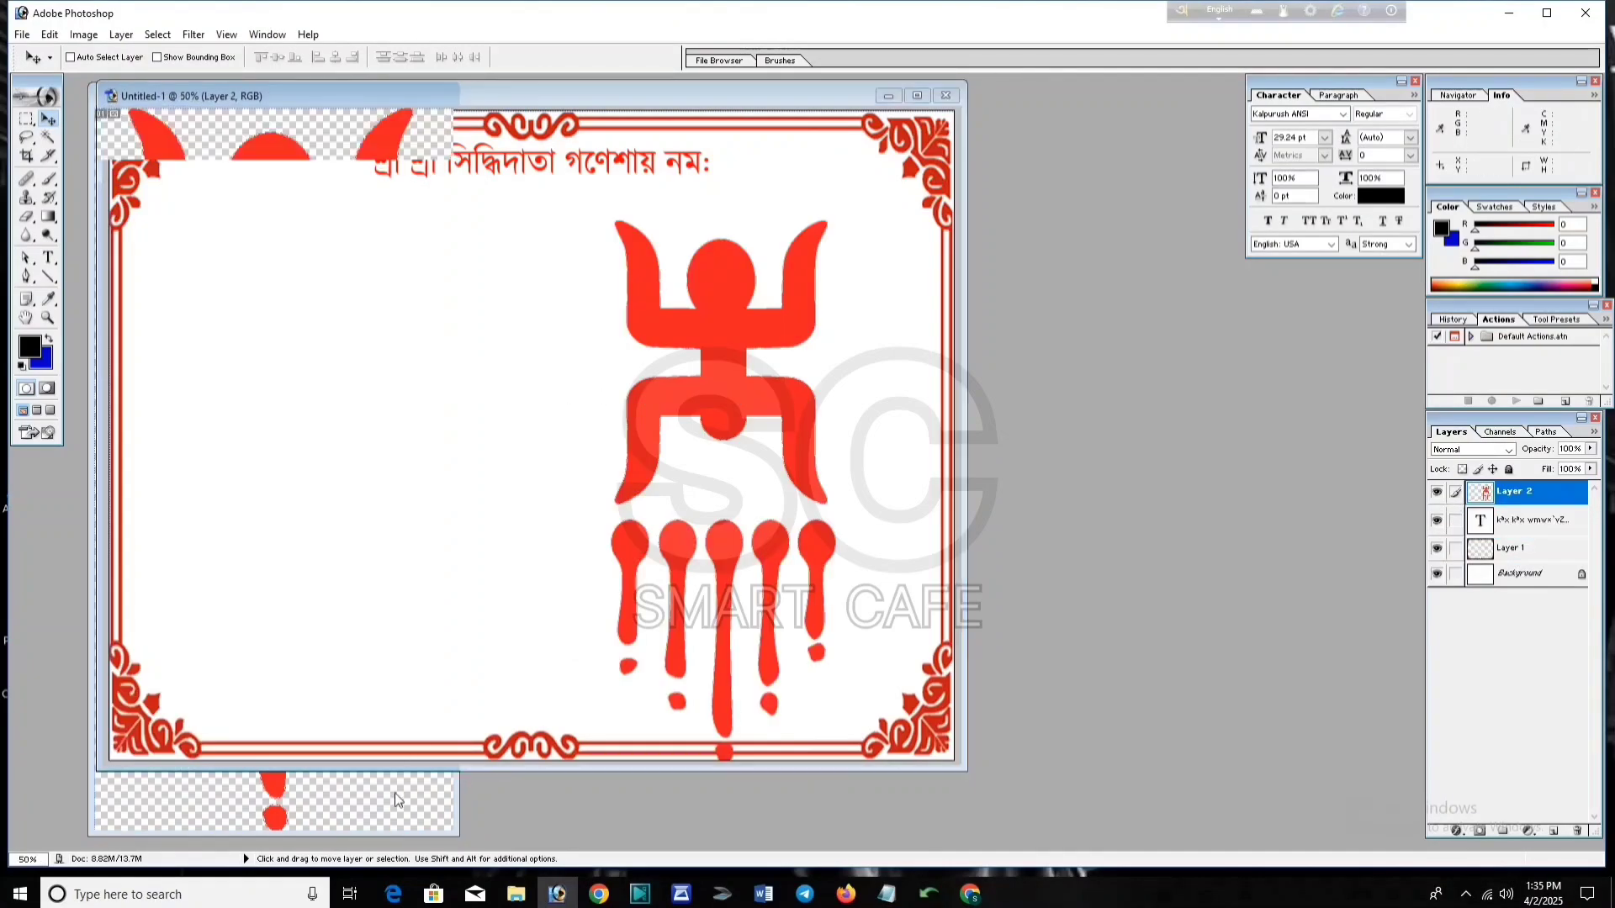
pyautogui.click(437, 99)
pyautogui.click(809, 336)
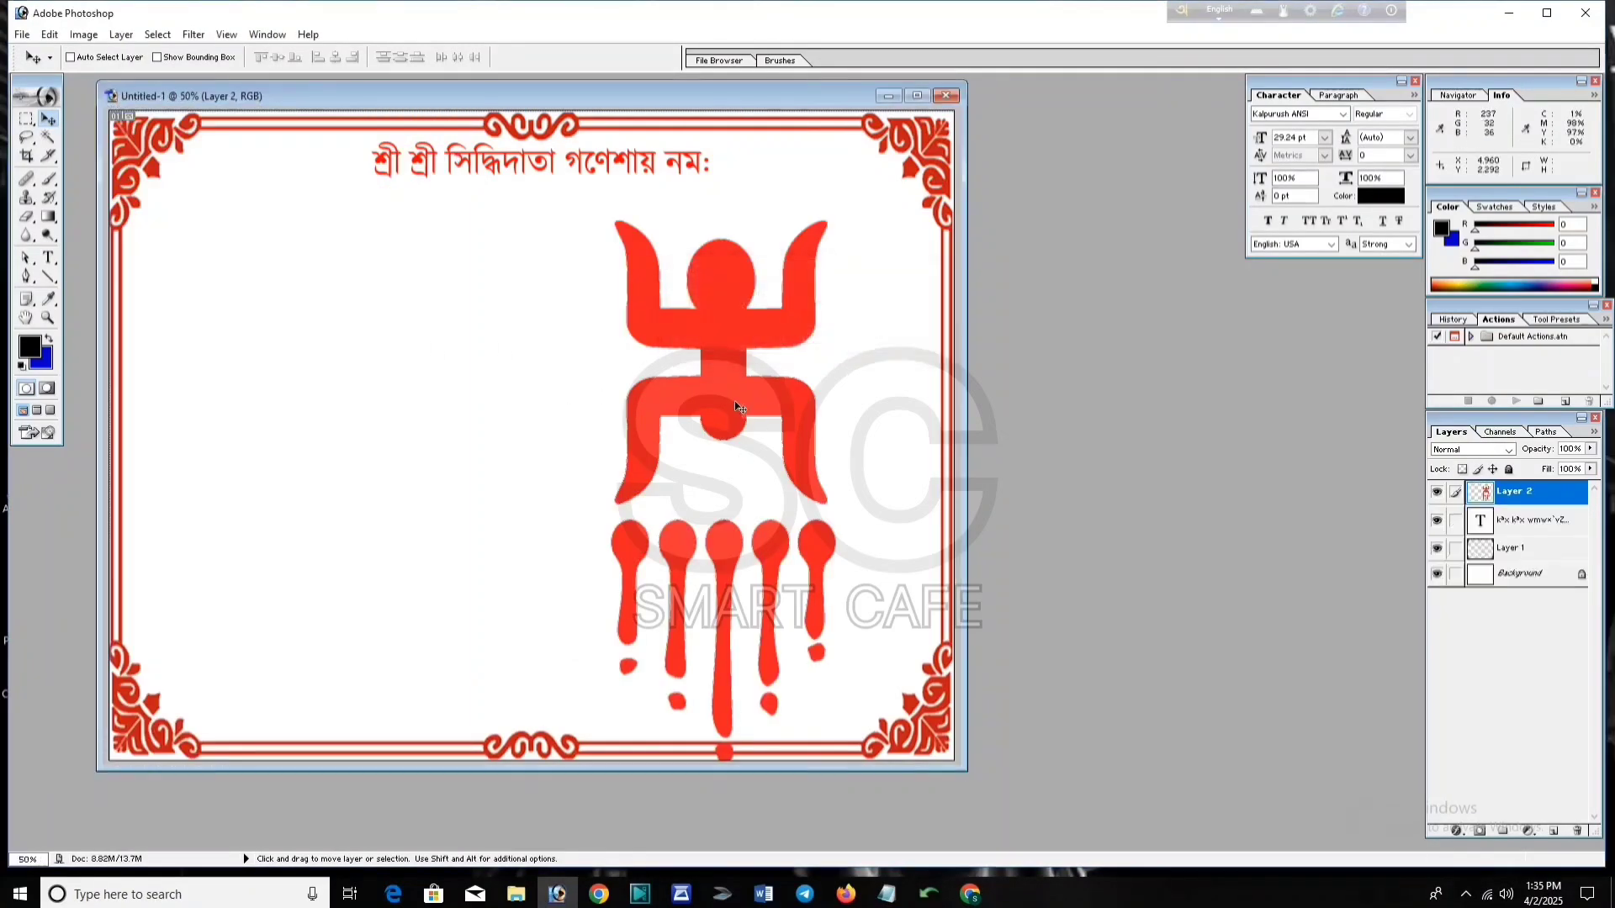
pyautogui.moveTo(722, 397); pyautogui.dragTo(595, 380)
# Step: Scale the ornament to about a fifth and place it beside the heading's left end
pyautogui.hotkey('ctrl', 't')
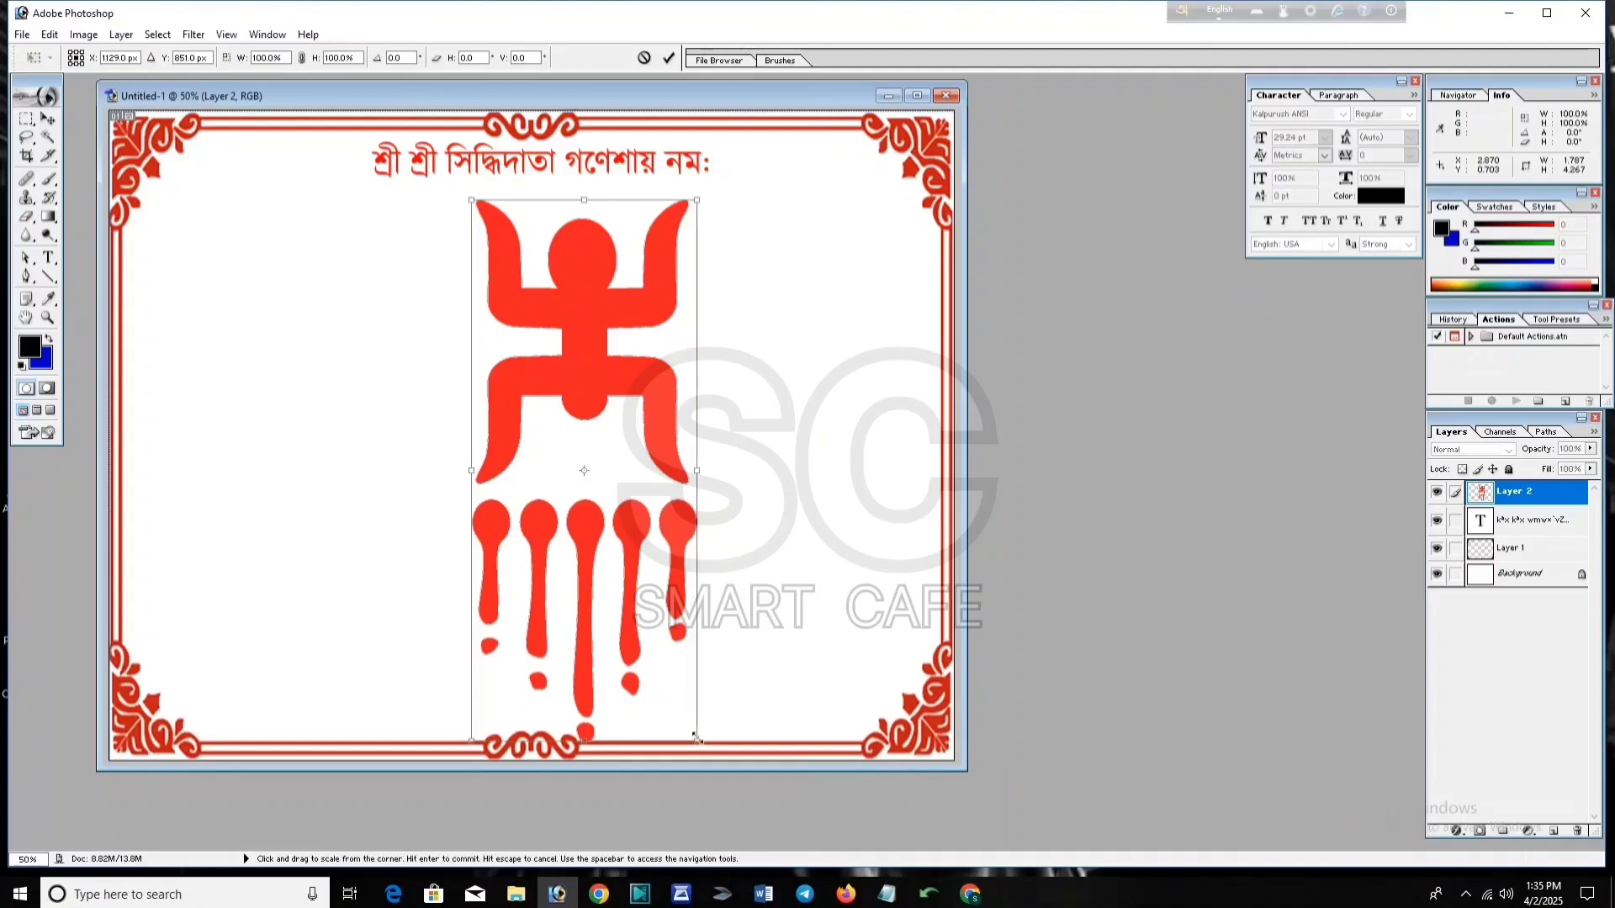
pyautogui.moveTo(696, 740); pyautogui.dragTo(516, 307)
pyautogui.moveTo(505, 233); pyautogui.dragTo(295, 172)
pyautogui.moveTo(286, 246); pyautogui.dragTo(263, 164)
pyautogui.click(669, 57)
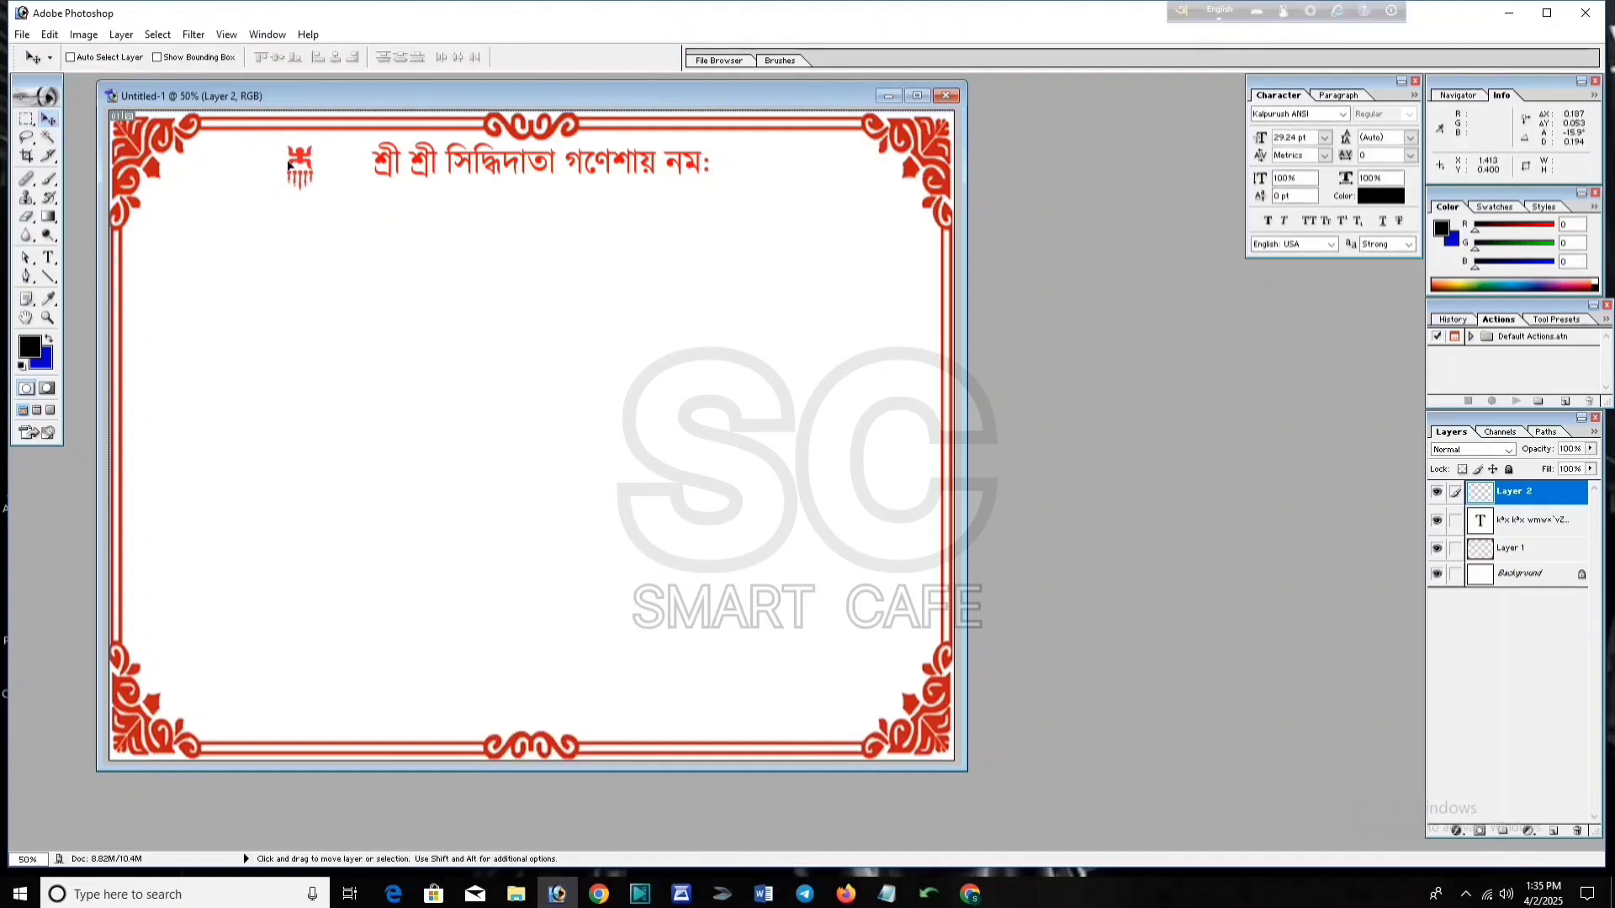
# Step: Duplicate the ornament horizontally to the right side of the heading
pyautogui.press('shift')
pyautogui.press('alt')
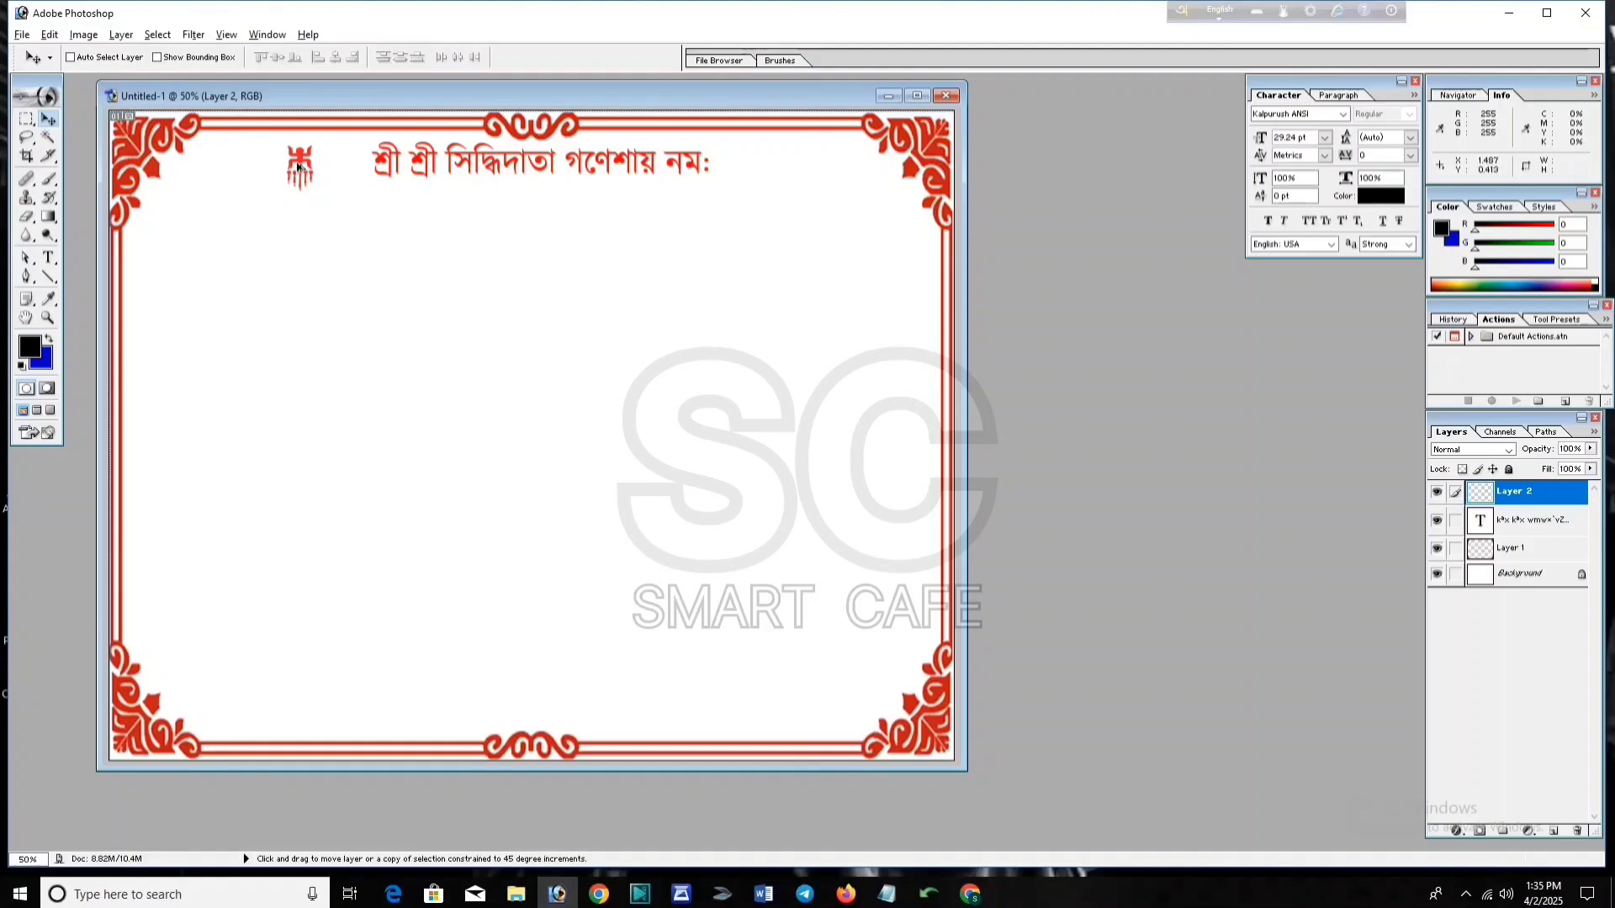
pyautogui.moveTo(299, 168); pyautogui.dragTo(776, 168)
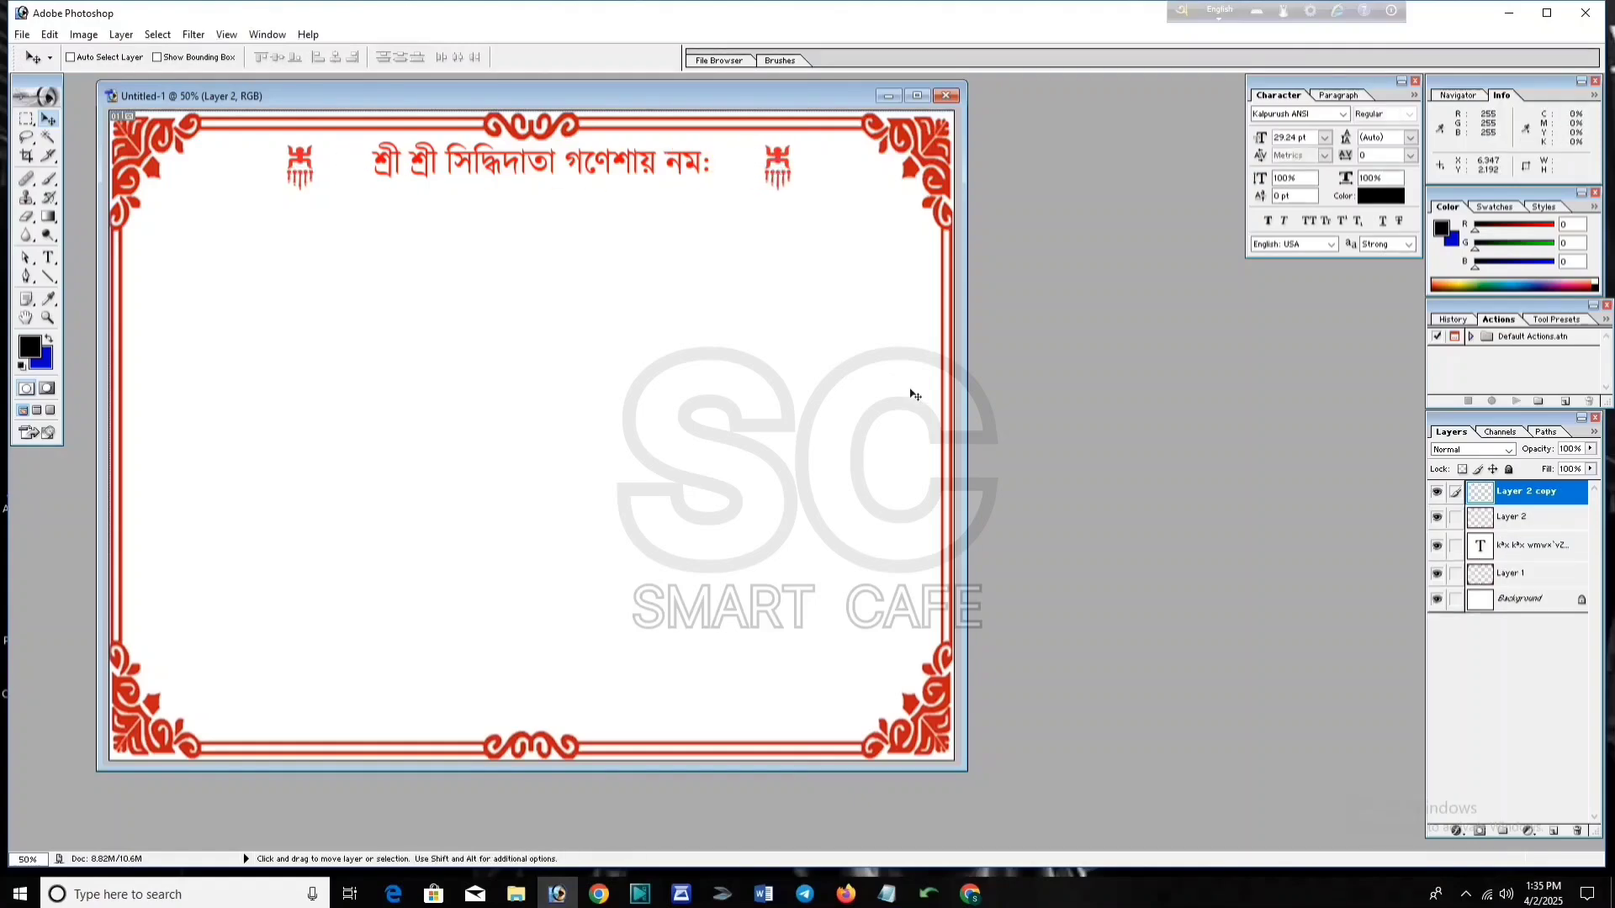
# Step: Open the 'ganesh ji' image and bring the Ganesh drawing into the card
pyautogui.doubleClick(54, 602)
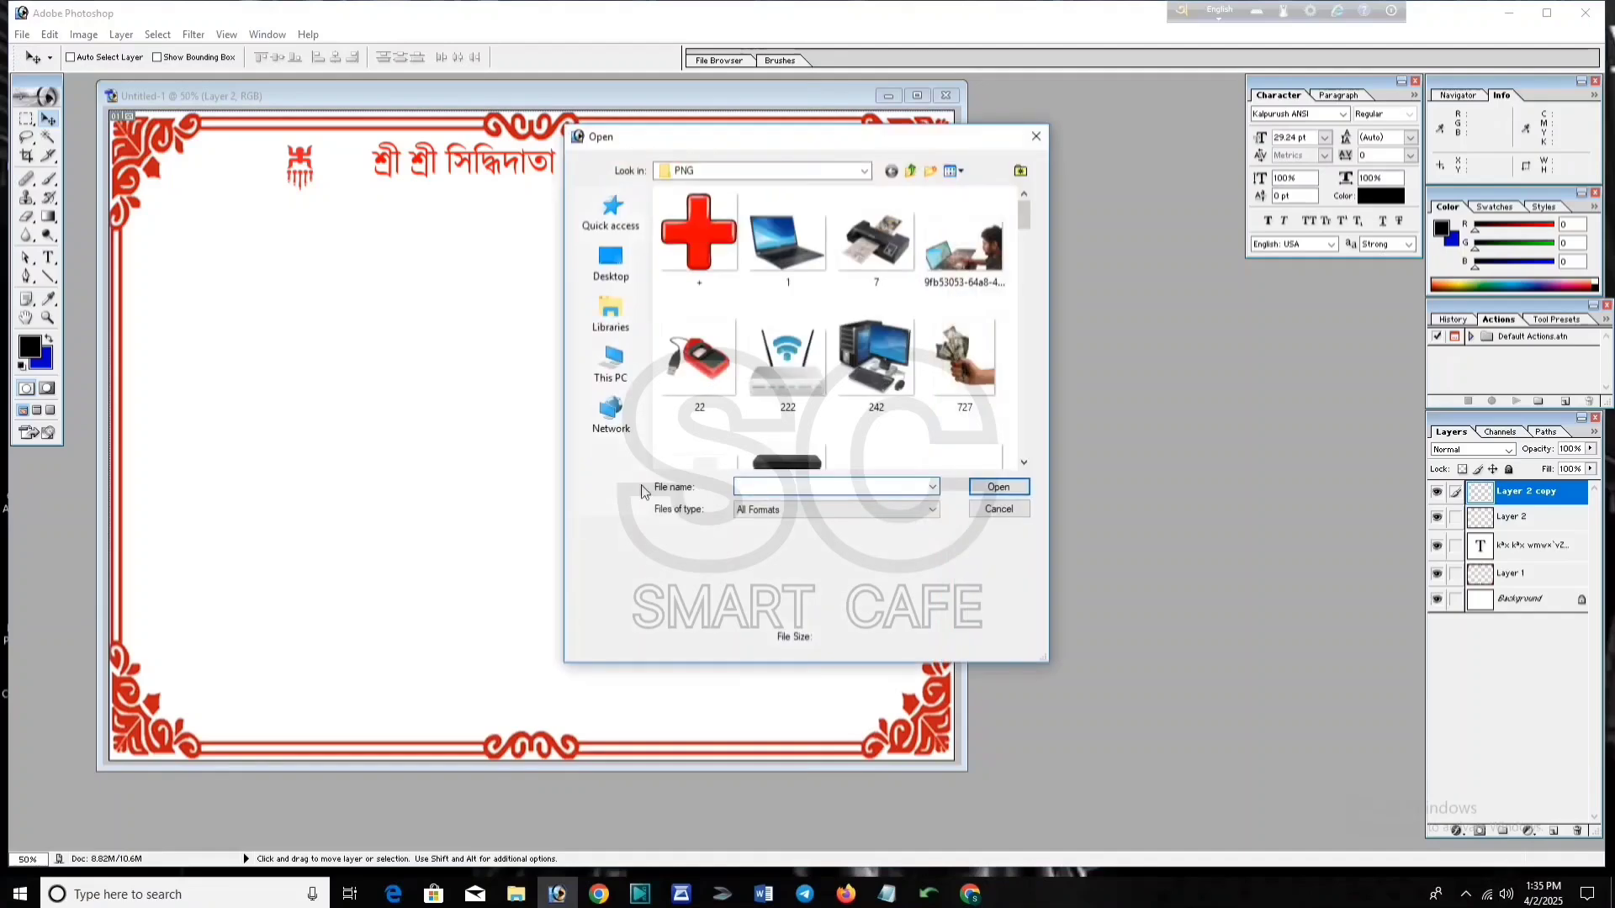
pyautogui.scroll(-4, 757, 410)
pyautogui.scroll(-3, 757, 404)
pyautogui.click(950, 353)
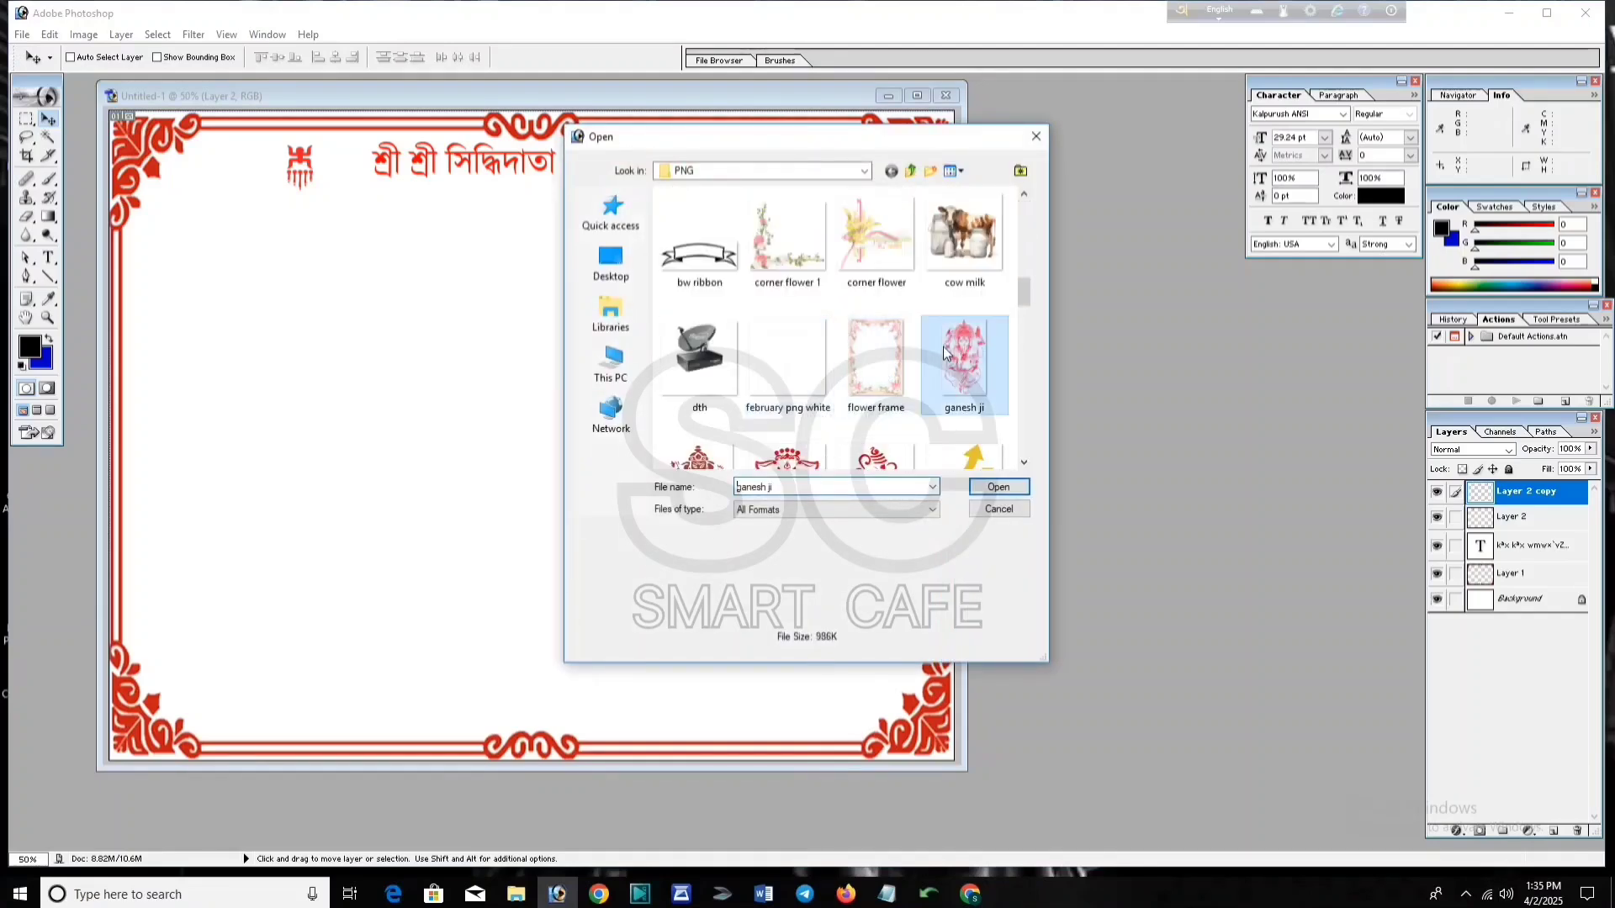
pyautogui.click(1012, 491)
pyautogui.moveTo(318, 383); pyautogui.dragTo(460, 299)
# Step: Scale the Ganesh drawing to about half size and move it lower on the left
pyautogui.hotkey('ctrl', 't')
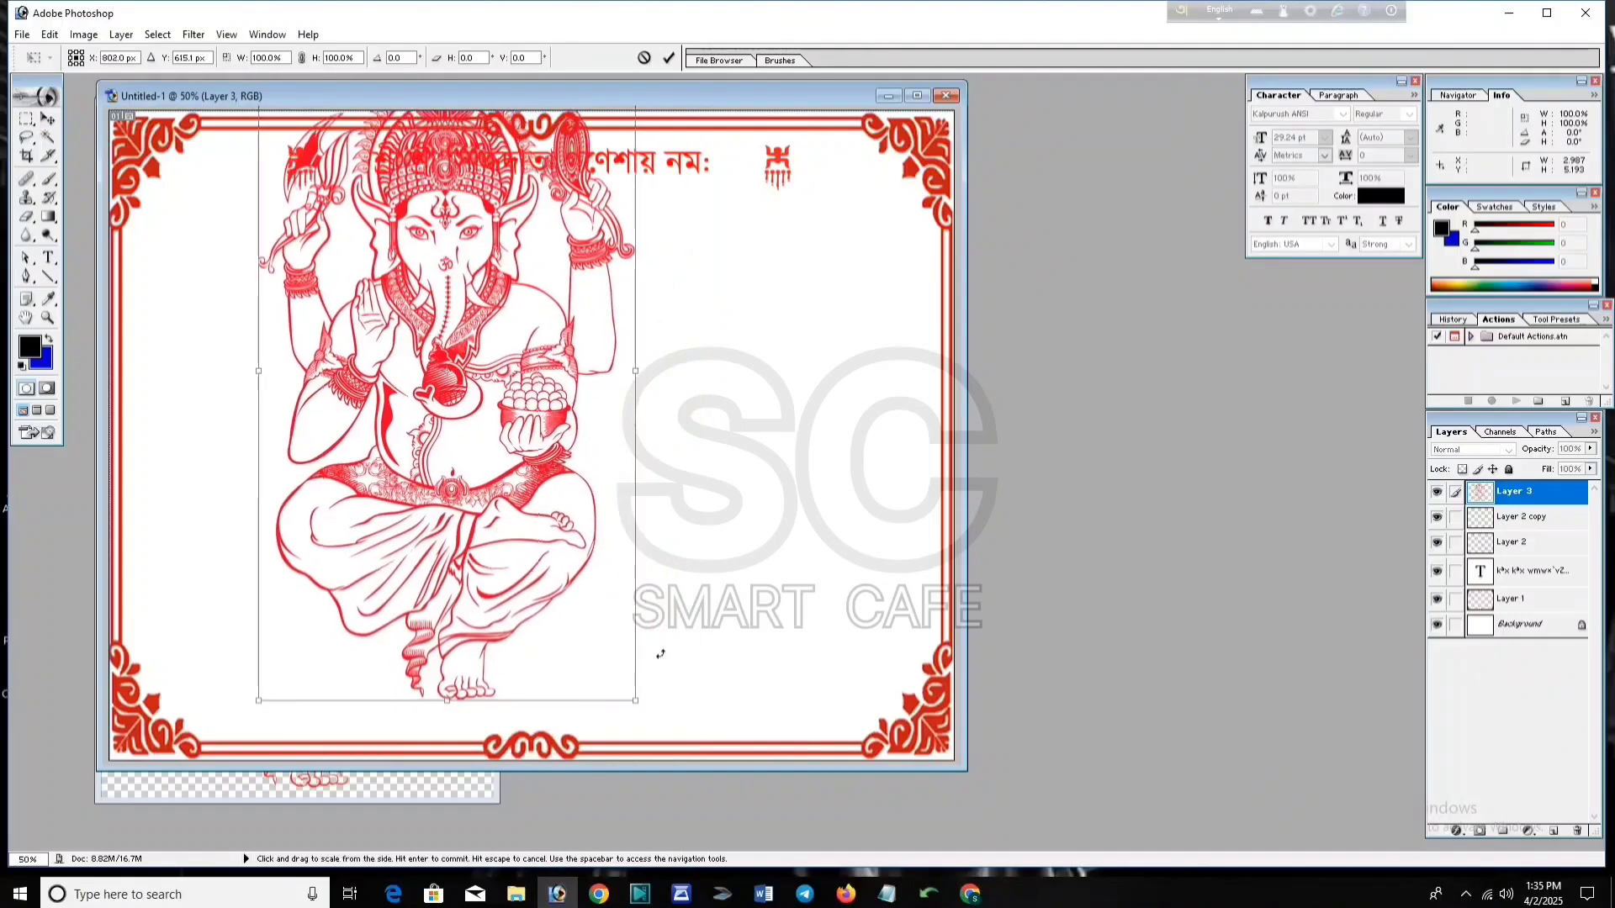
pyautogui.moveTo(637, 701); pyautogui.dragTo(242, 449)
pyautogui.moveTo(324, 541)
pyautogui.mouseDown()
pyautogui.moveTo(306, 513)
pyautogui.moveTo(321, 530)
pyautogui.mouseUp()
pyautogui.click(669, 57)
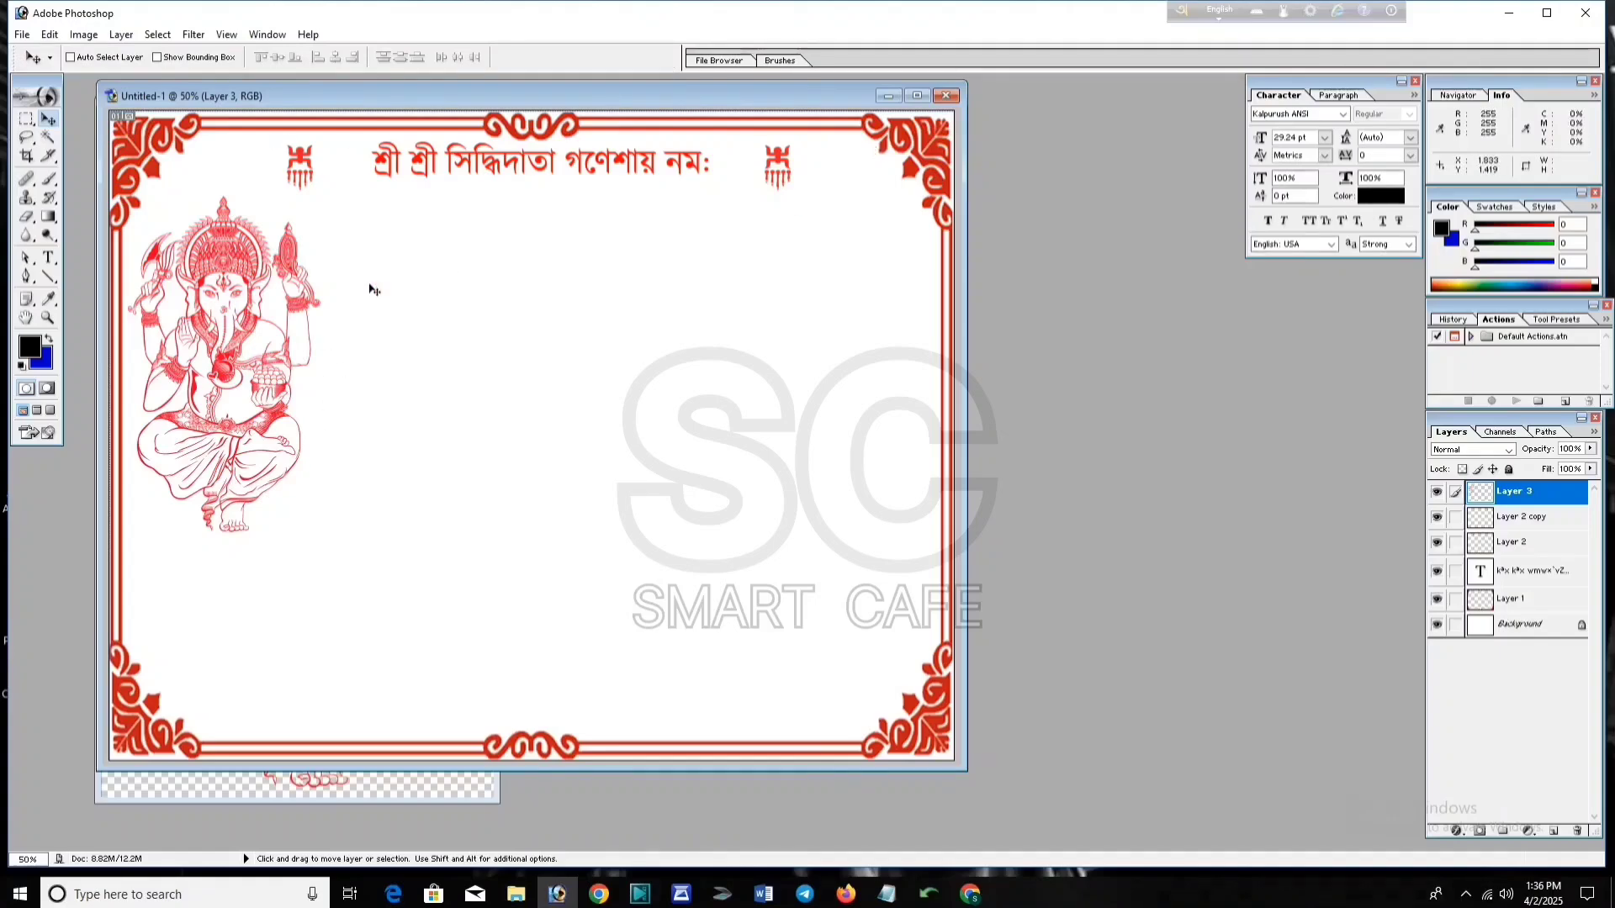
pyautogui.moveTo(359, 175); pyautogui.dragTo(352, 263)
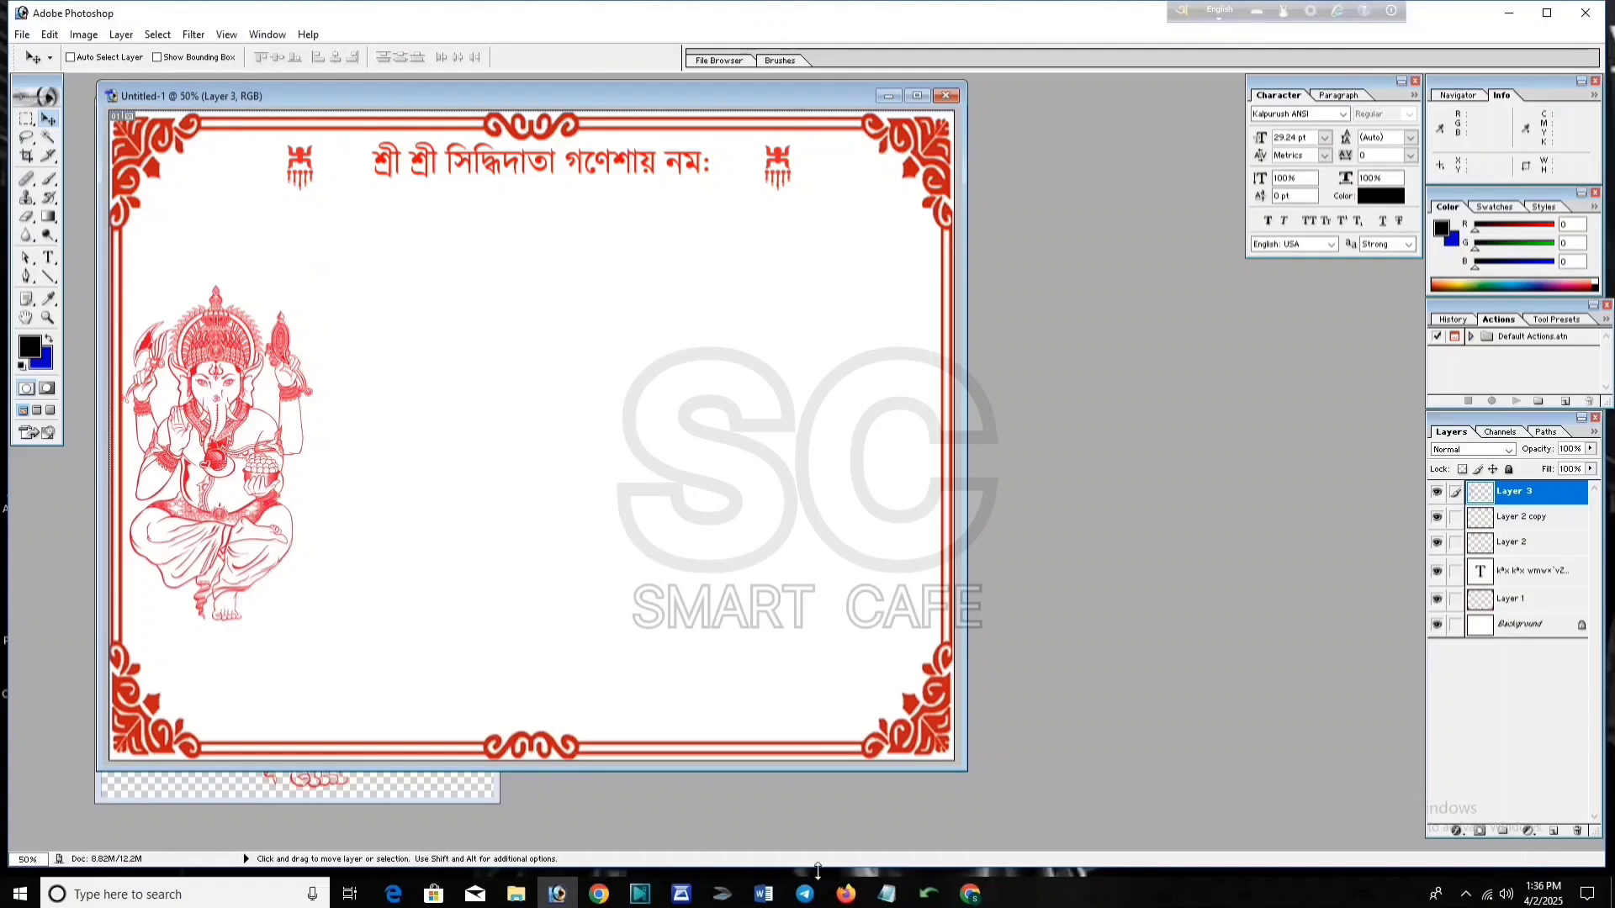
pyautogui.click(887, 894)
# Step: Select the New Year greeting line in Notepad, minimise it, and reopen the Avro converter
pyautogui.moveTo(291, 174); pyautogui.dragTo(123, 175)
pyautogui.hotkey('ctrl', 'c')
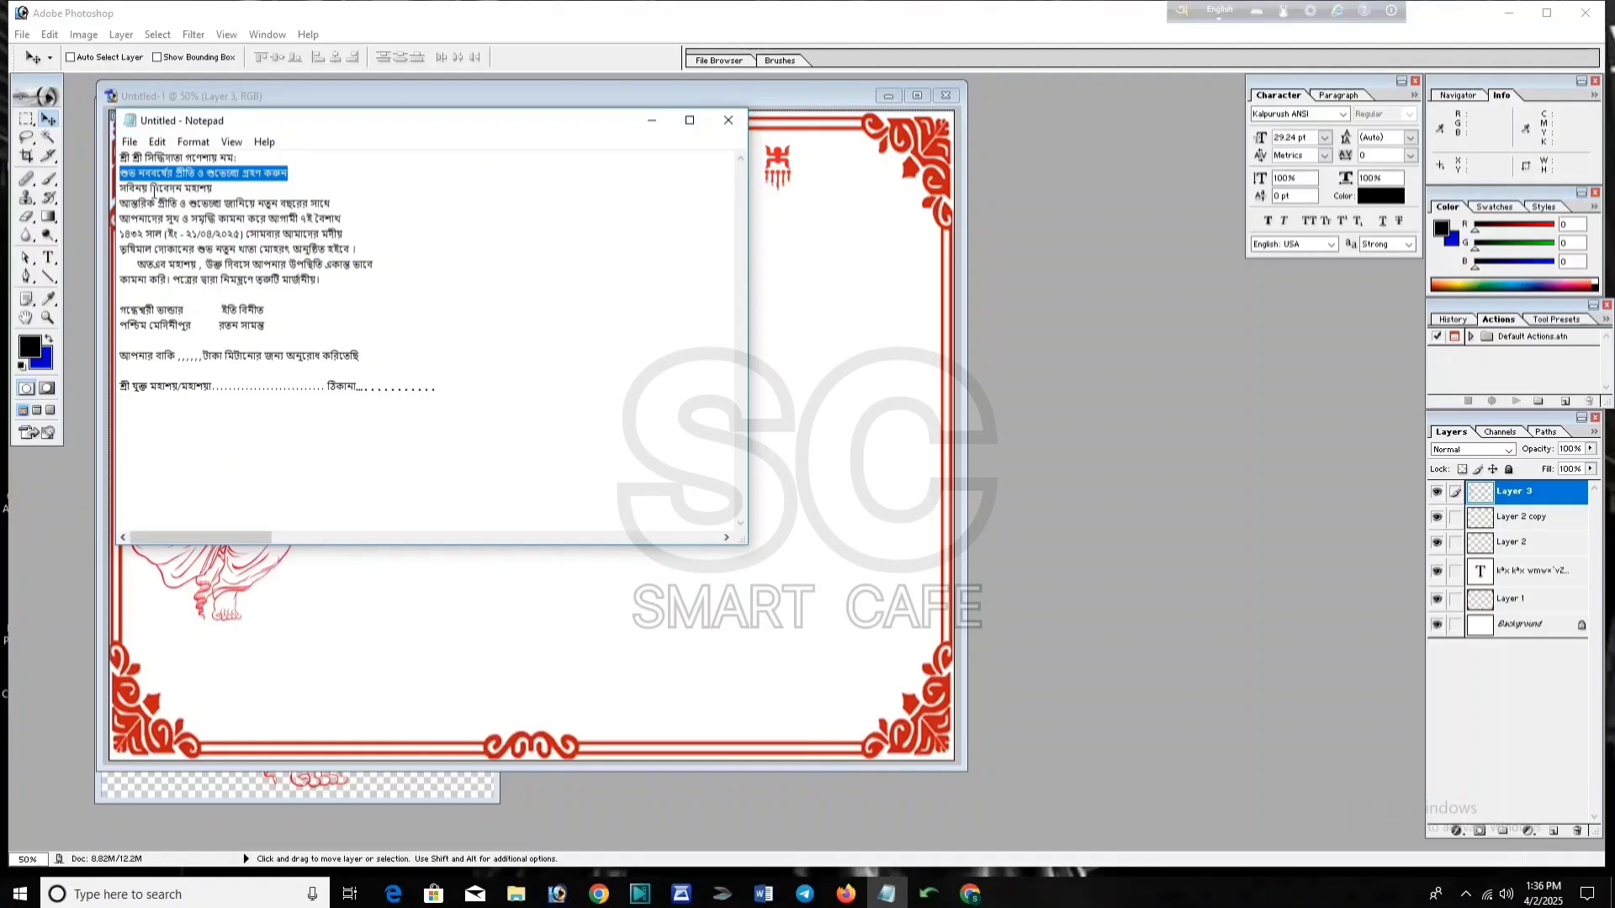
pyautogui.click(651, 121)
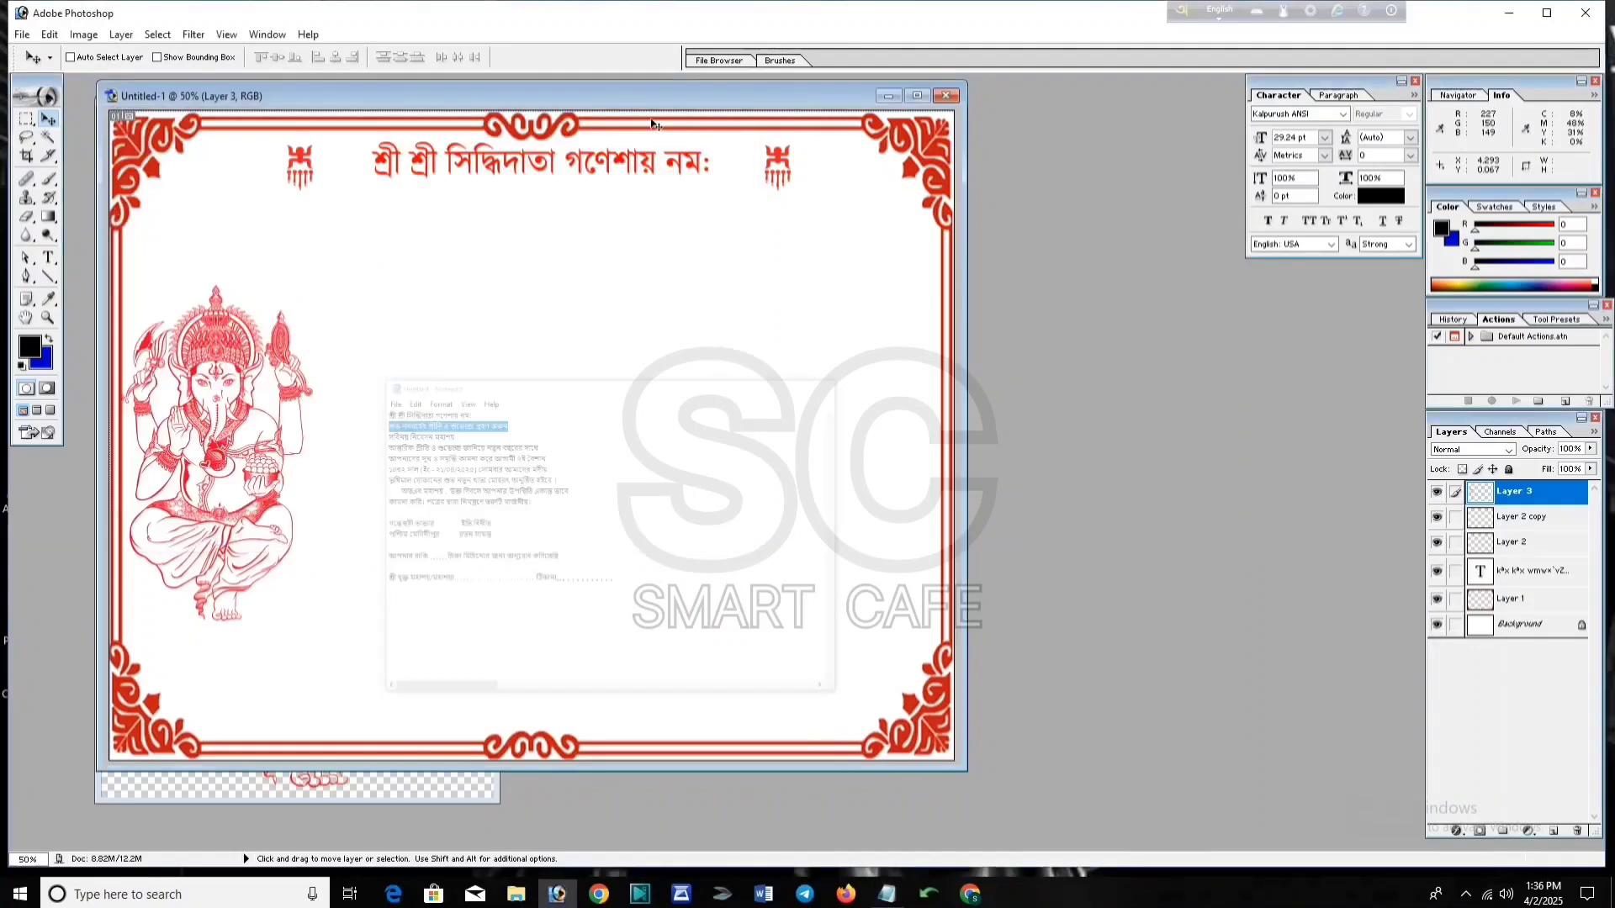
pyautogui.moveTo(923, 898)
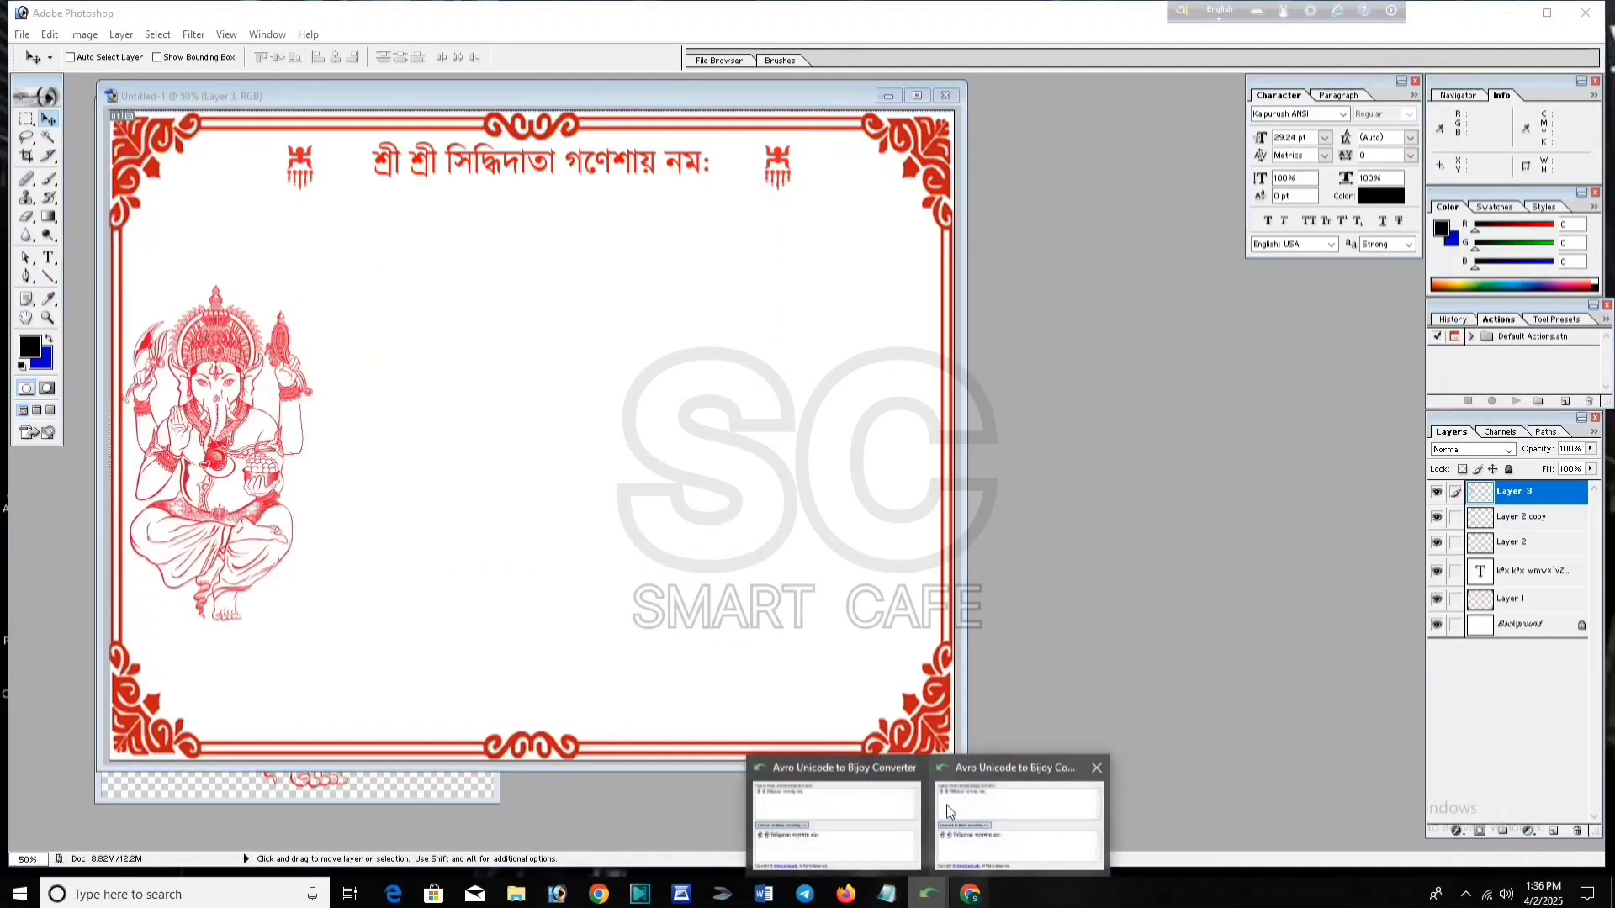
pyautogui.click(946, 805)
# Step: Replace the converter input with the greeting, convert it to Bijoy, and select the output
pyautogui.hotkey('ctrl', 'a')
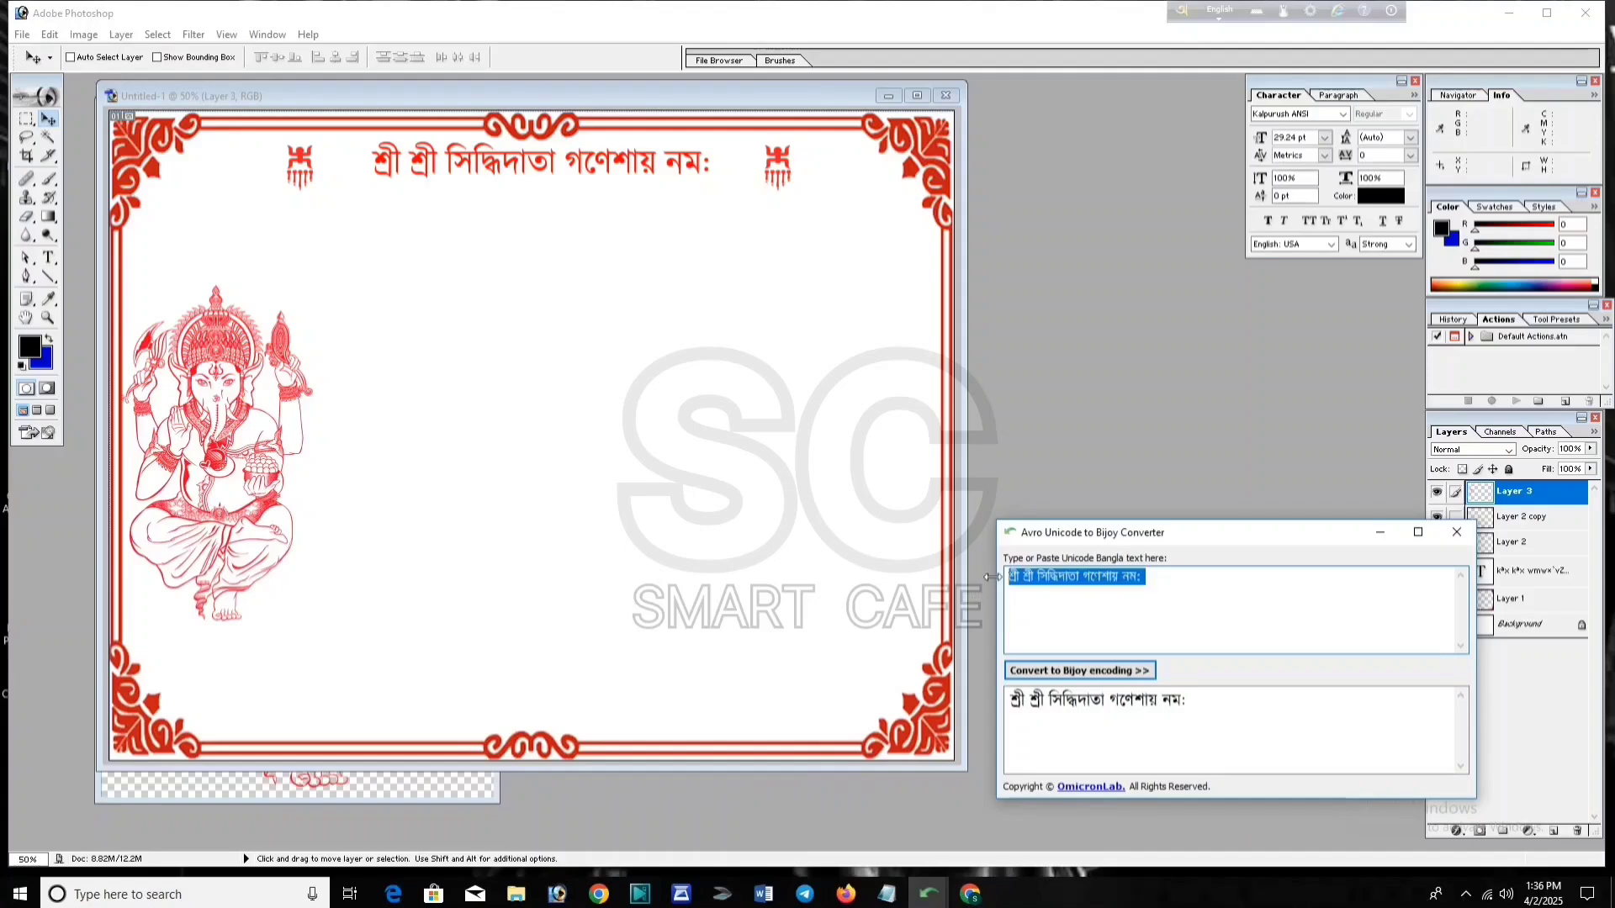
pyautogui.press('BackSpace')
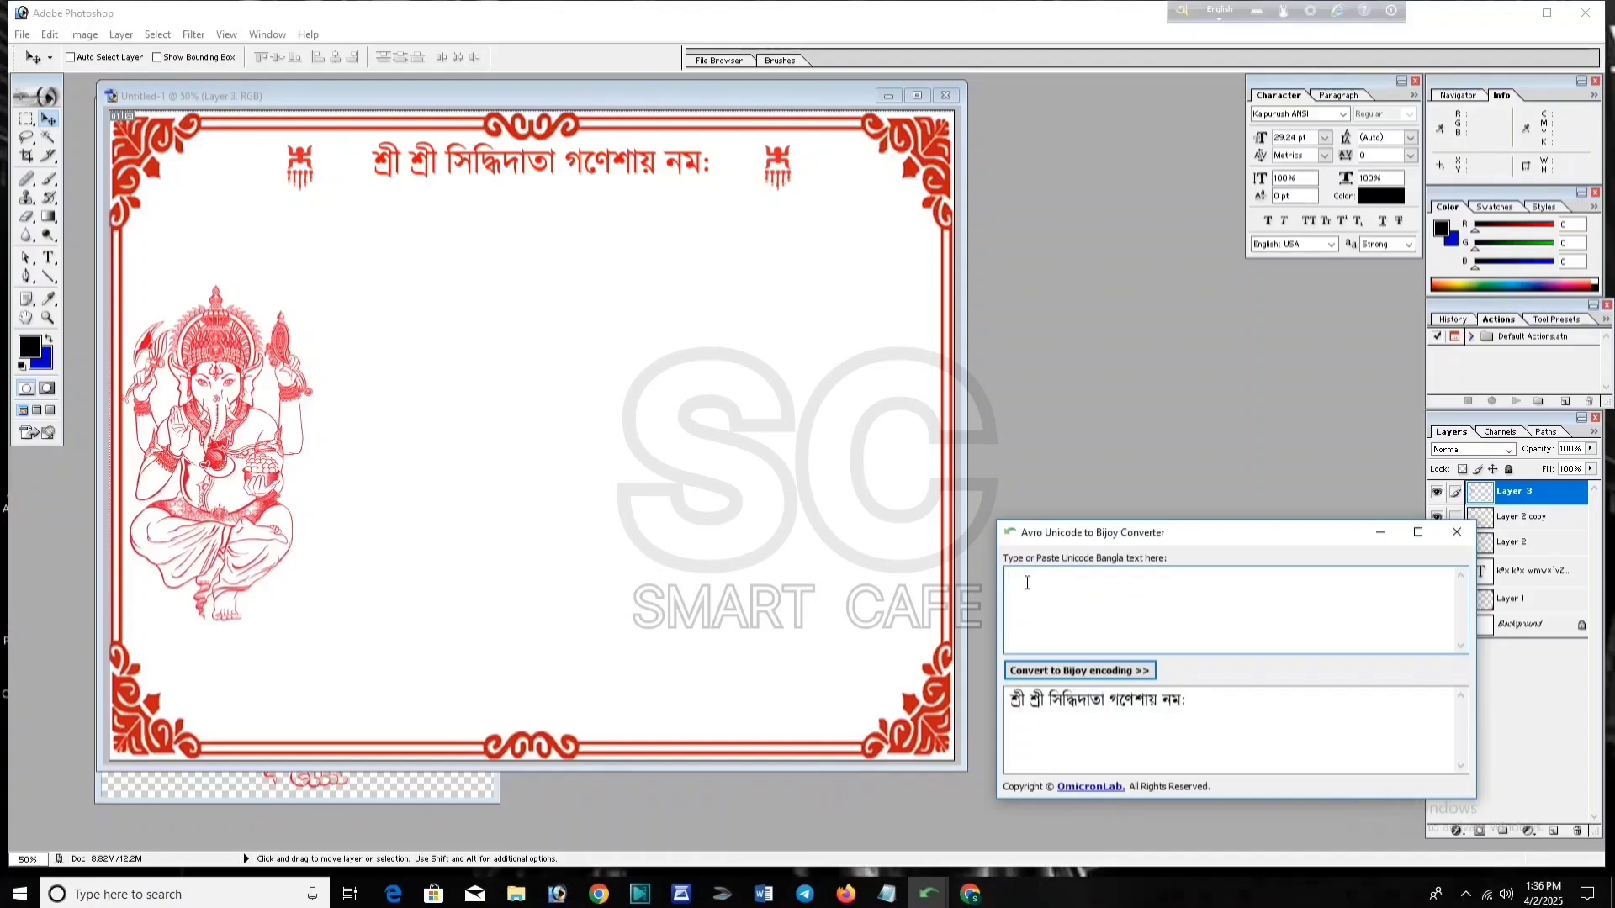
pyautogui.hotkey('ctrl', 'v')
pyautogui.click(1058, 672)
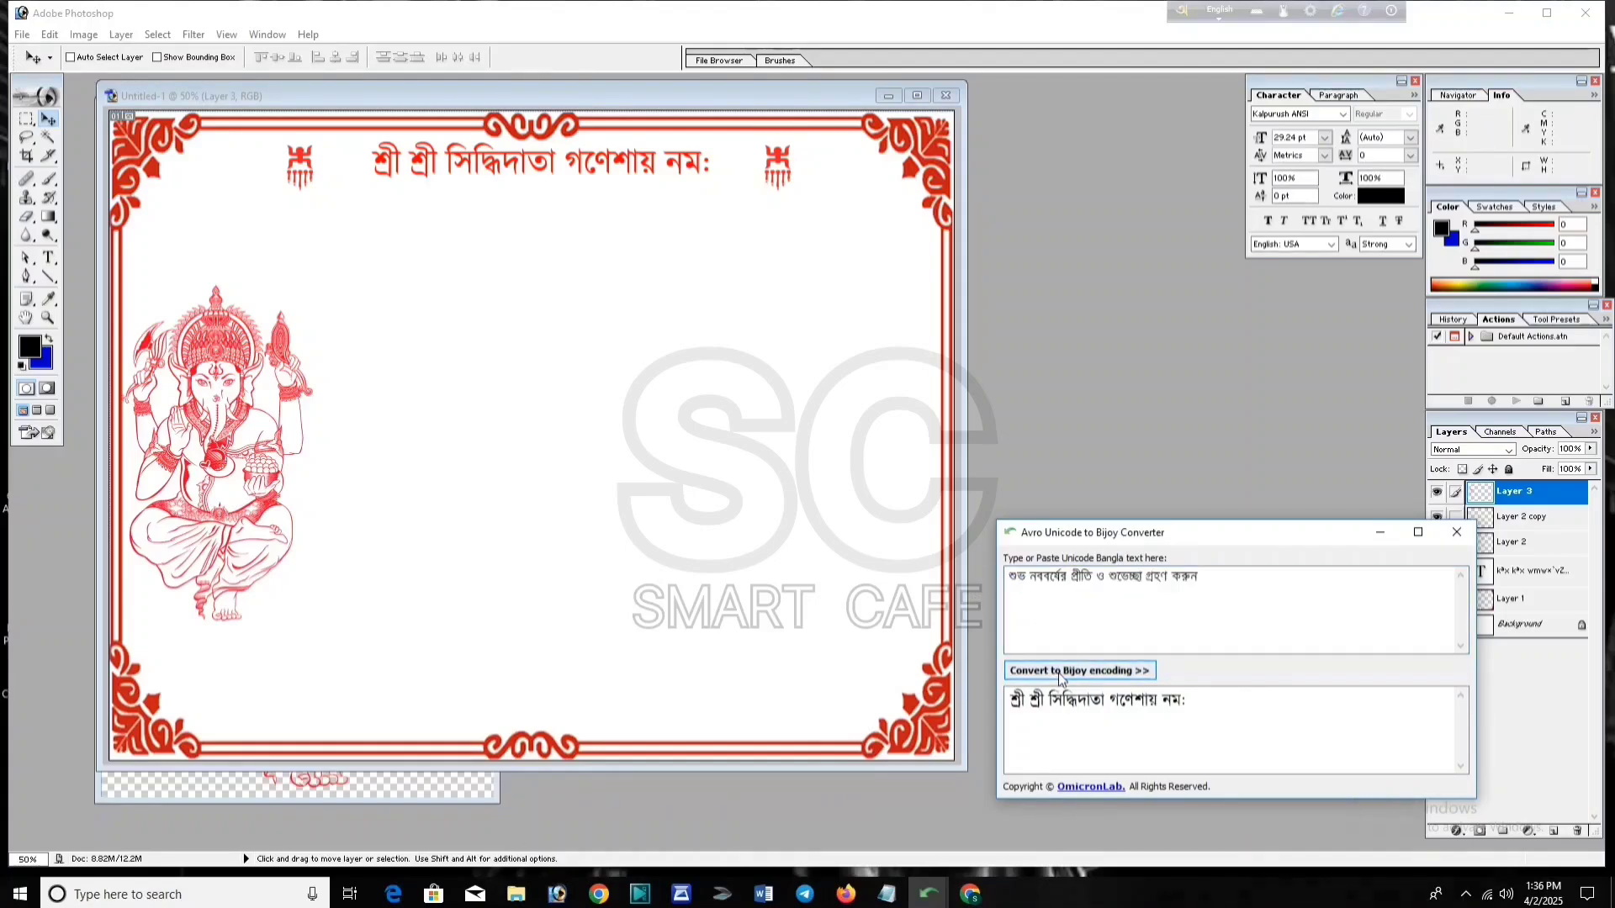
pyautogui.moveTo(1268, 703); pyautogui.dragTo(1012, 711)
pyautogui.hotkey('ctrl', 'c')
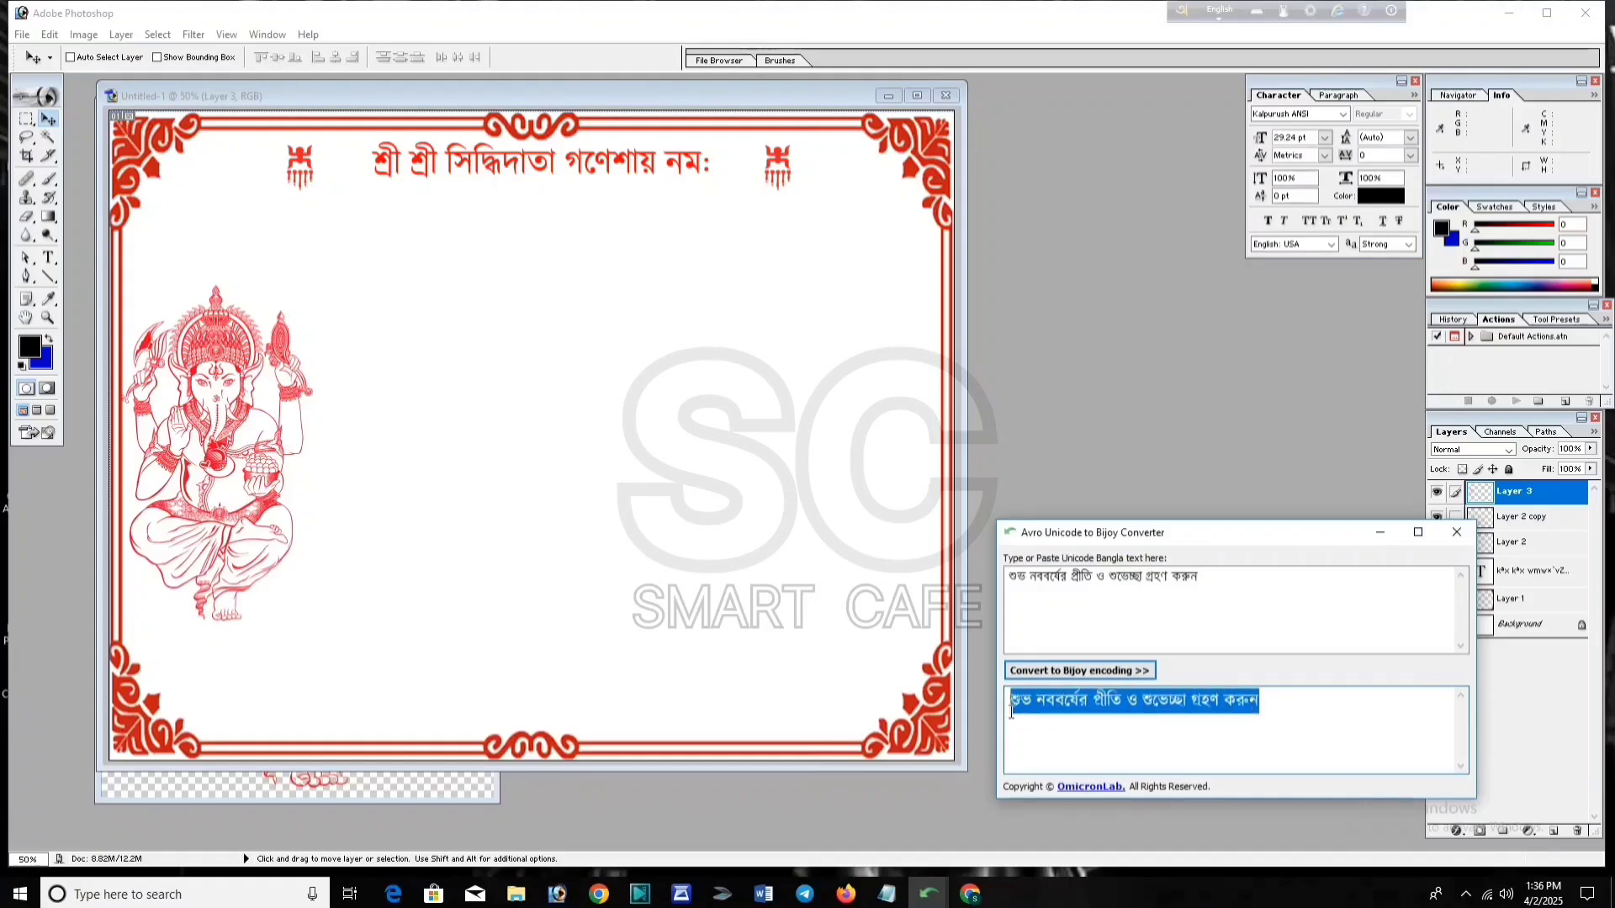
pyautogui.click(1150, 458)
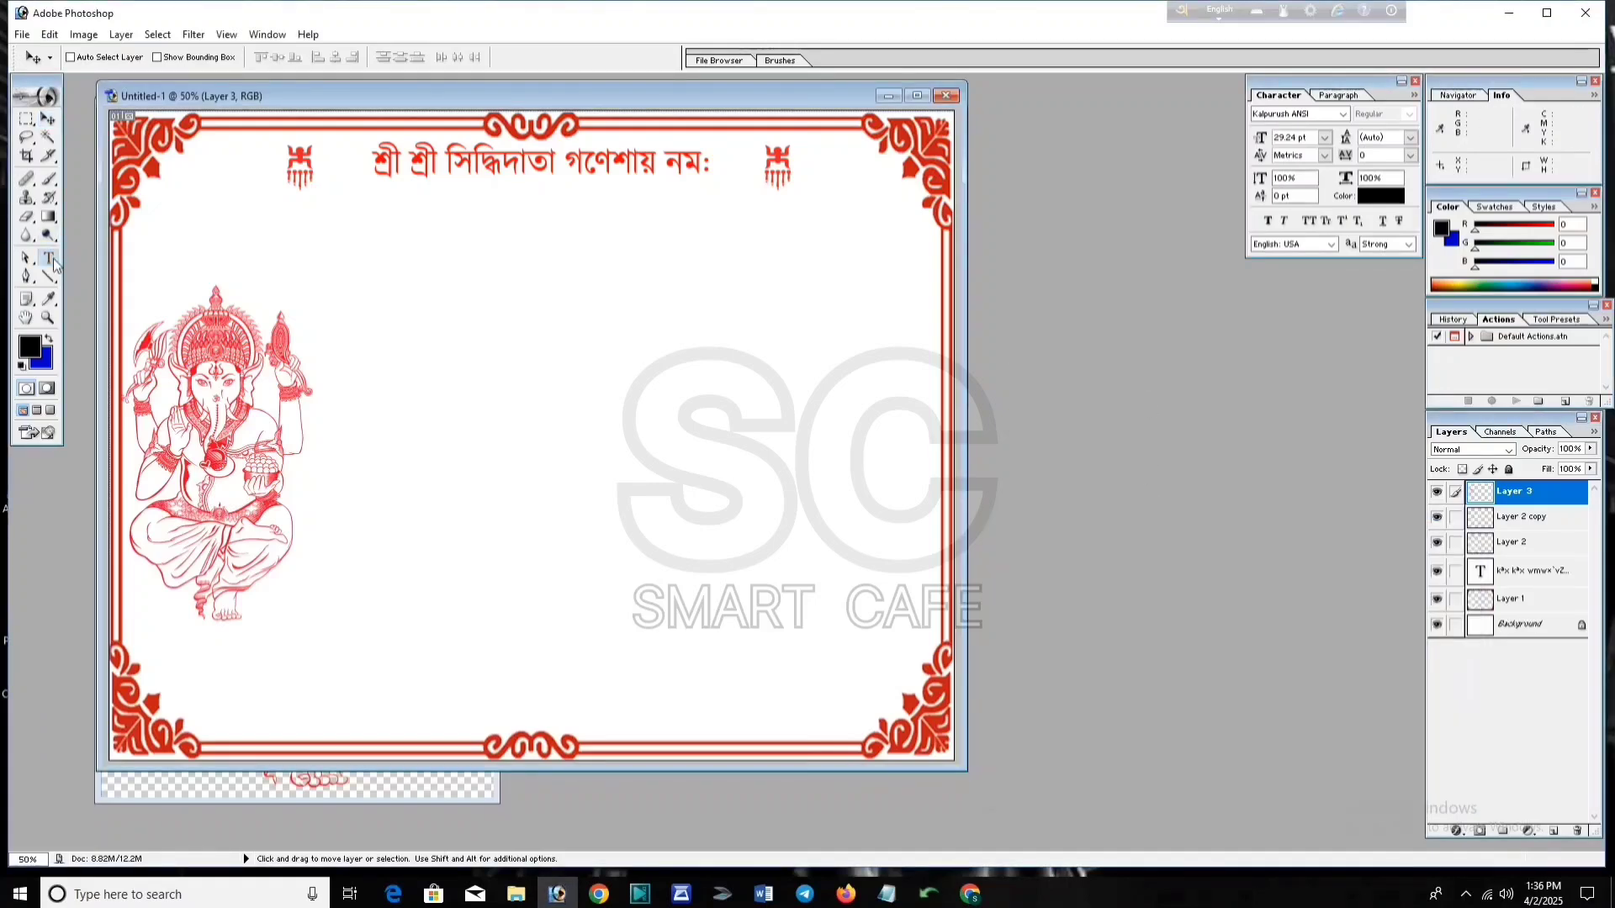
# Step: Paste the converted greeting as a text line below the heading and colour it pure red
pyautogui.click(50, 259)
pyautogui.click(164, 246)
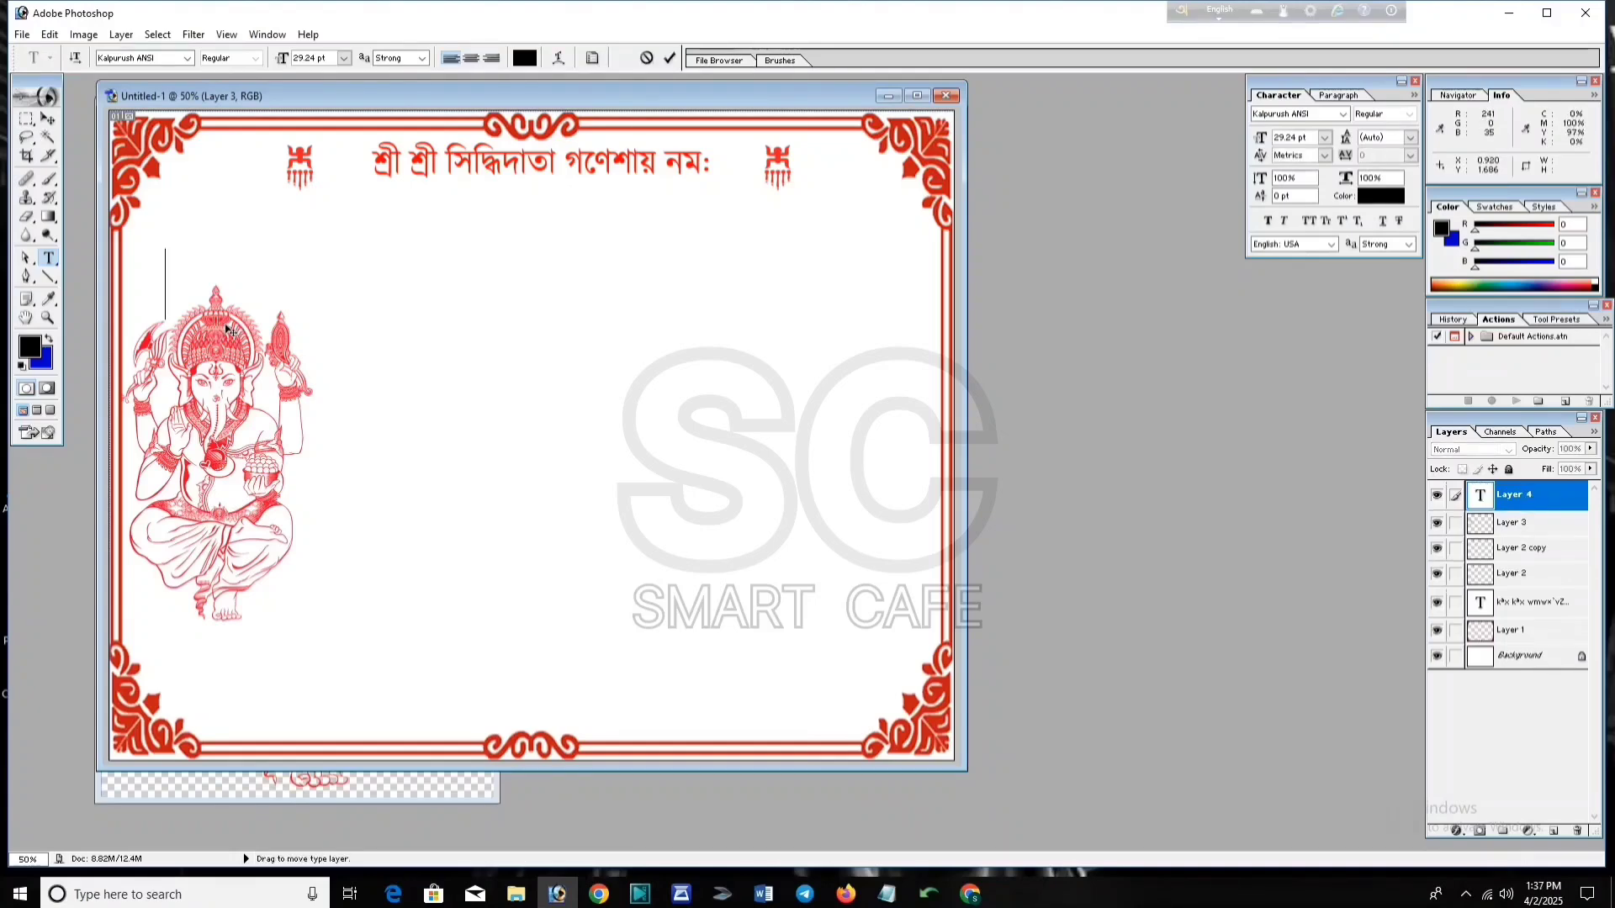
pyautogui.hotkey('ctrl', 'v')
pyautogui.moveTo(887, 222); pyautogui.dragTo(157, 228)
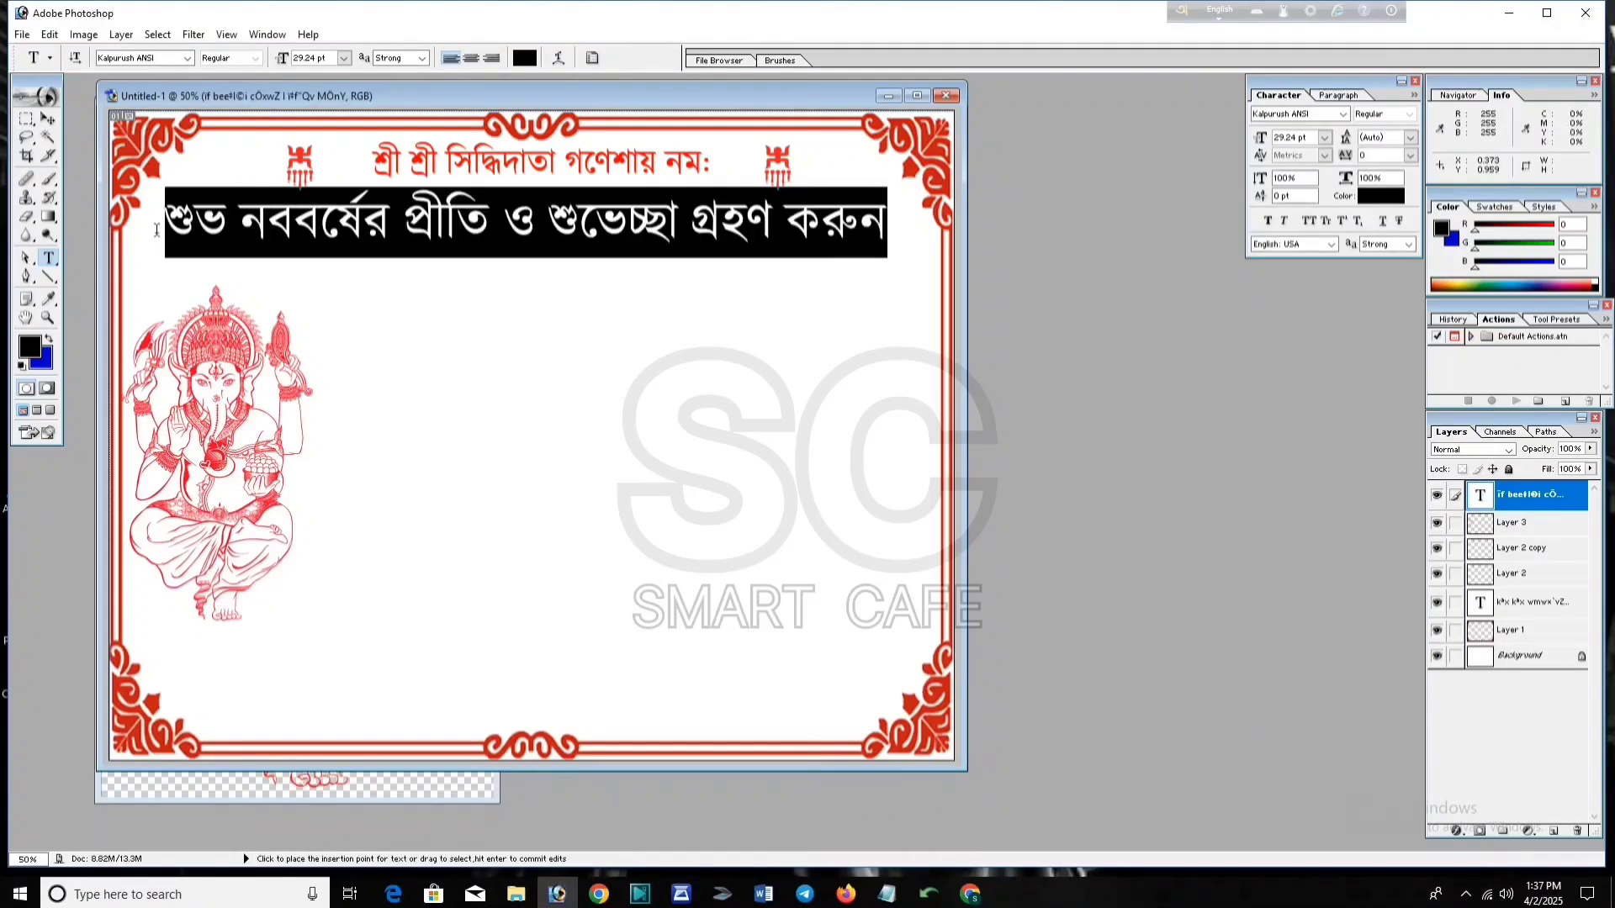
pyautogui.click(525, 57)
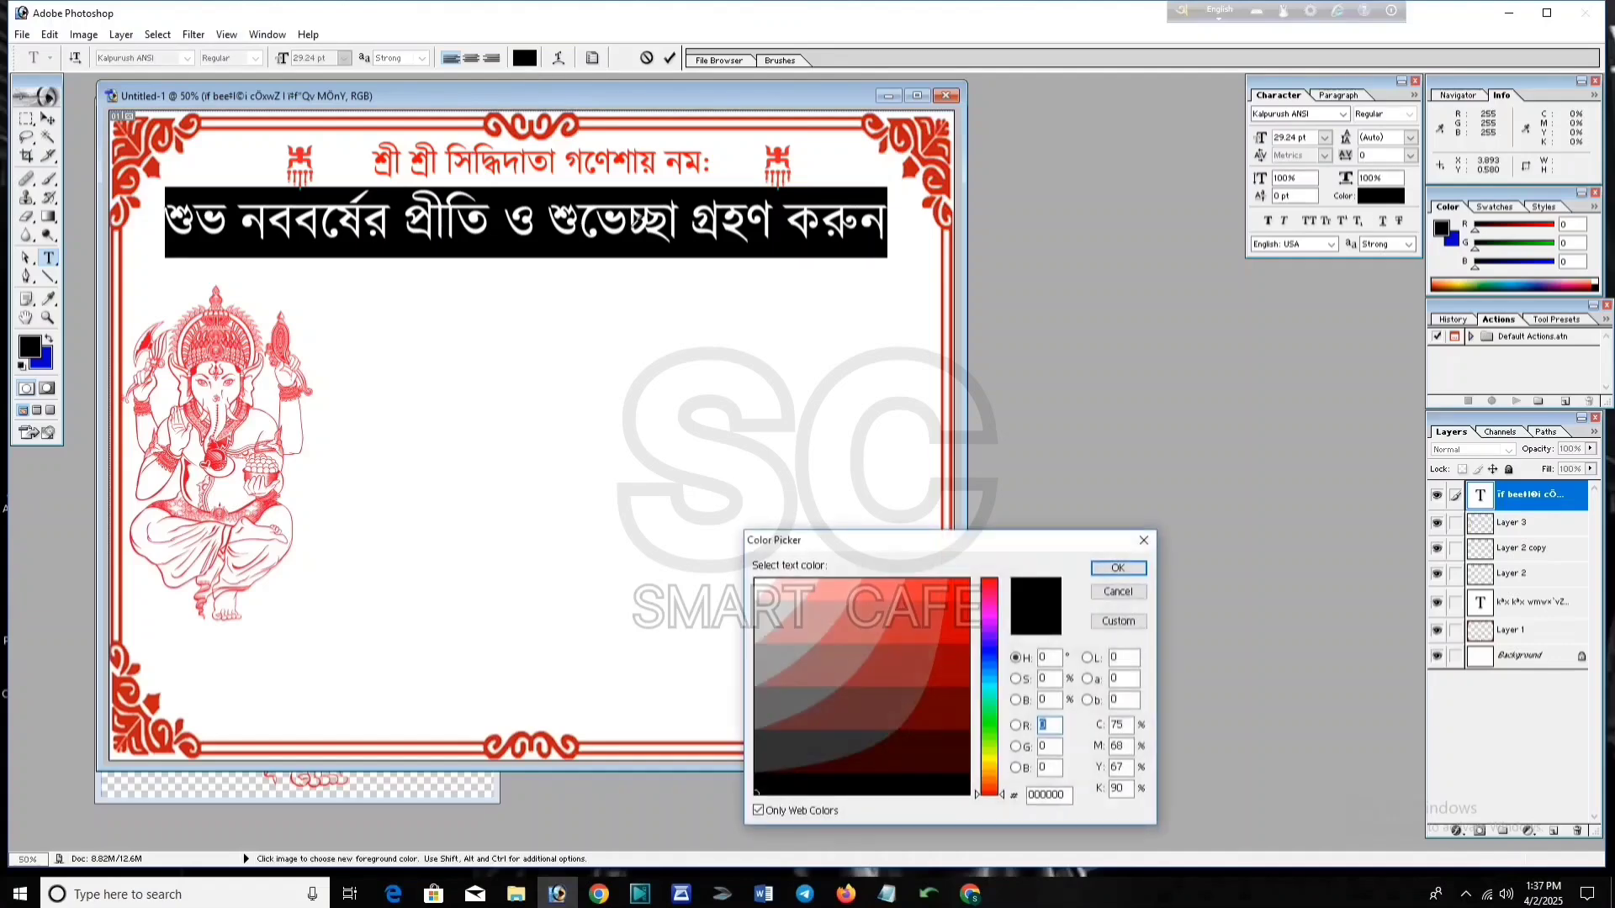
pyautogui.click(967, 597)
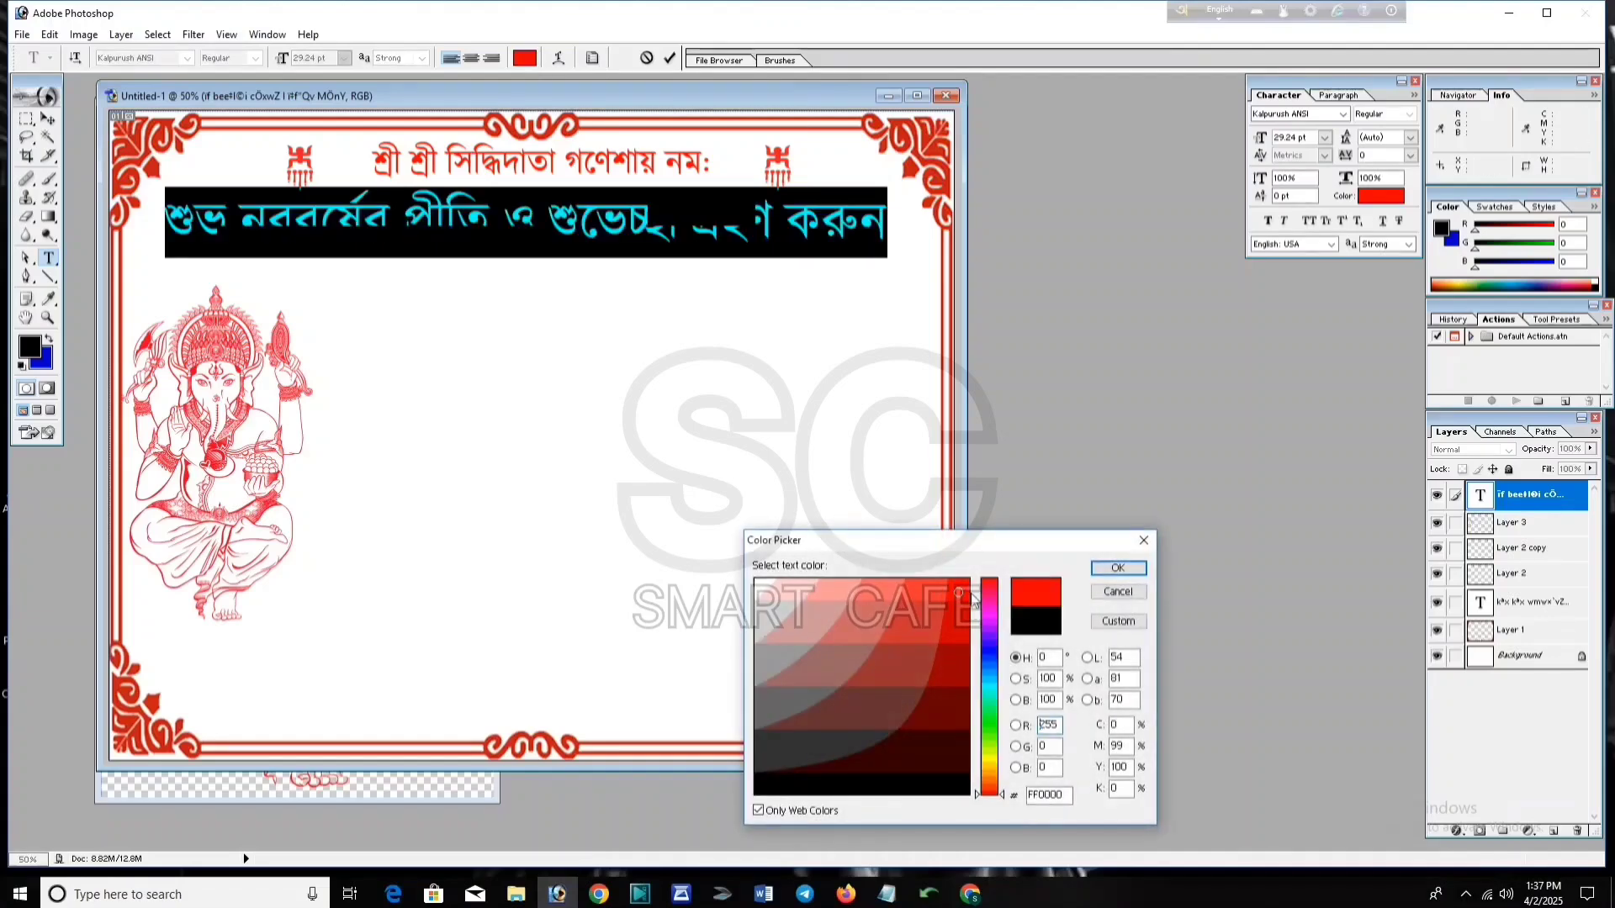
pyautogui.click(1118, 570)
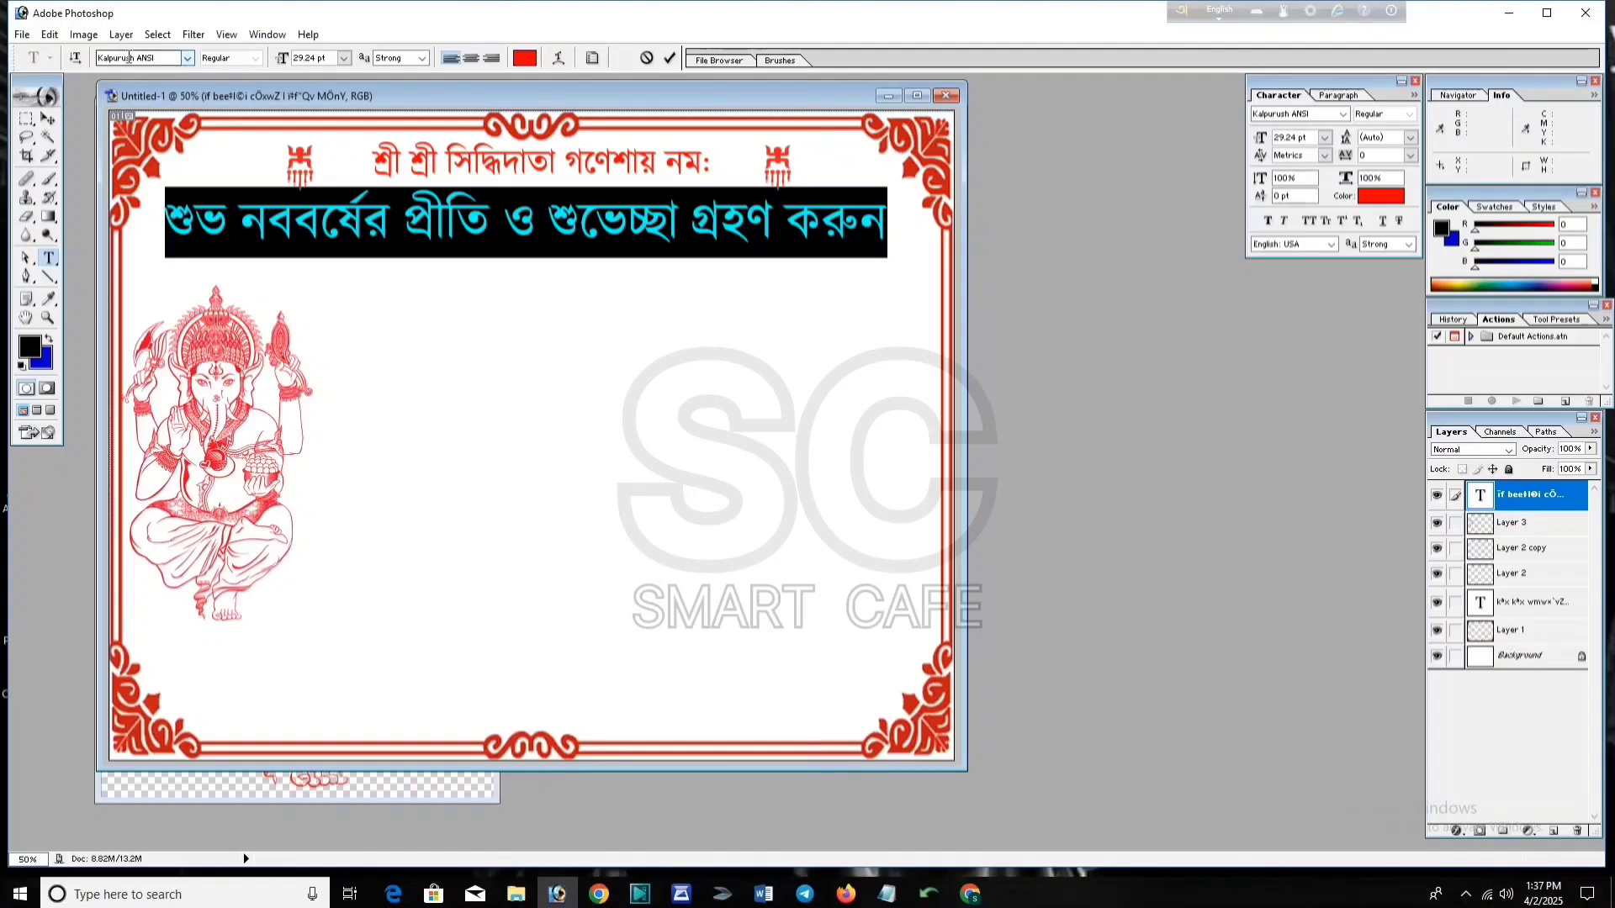
# Step: Try several Bengali fonts on the greeting banner and settle on Li Manovar
pyautogui.click(187, 57)
pyautogui.click(179, 105)
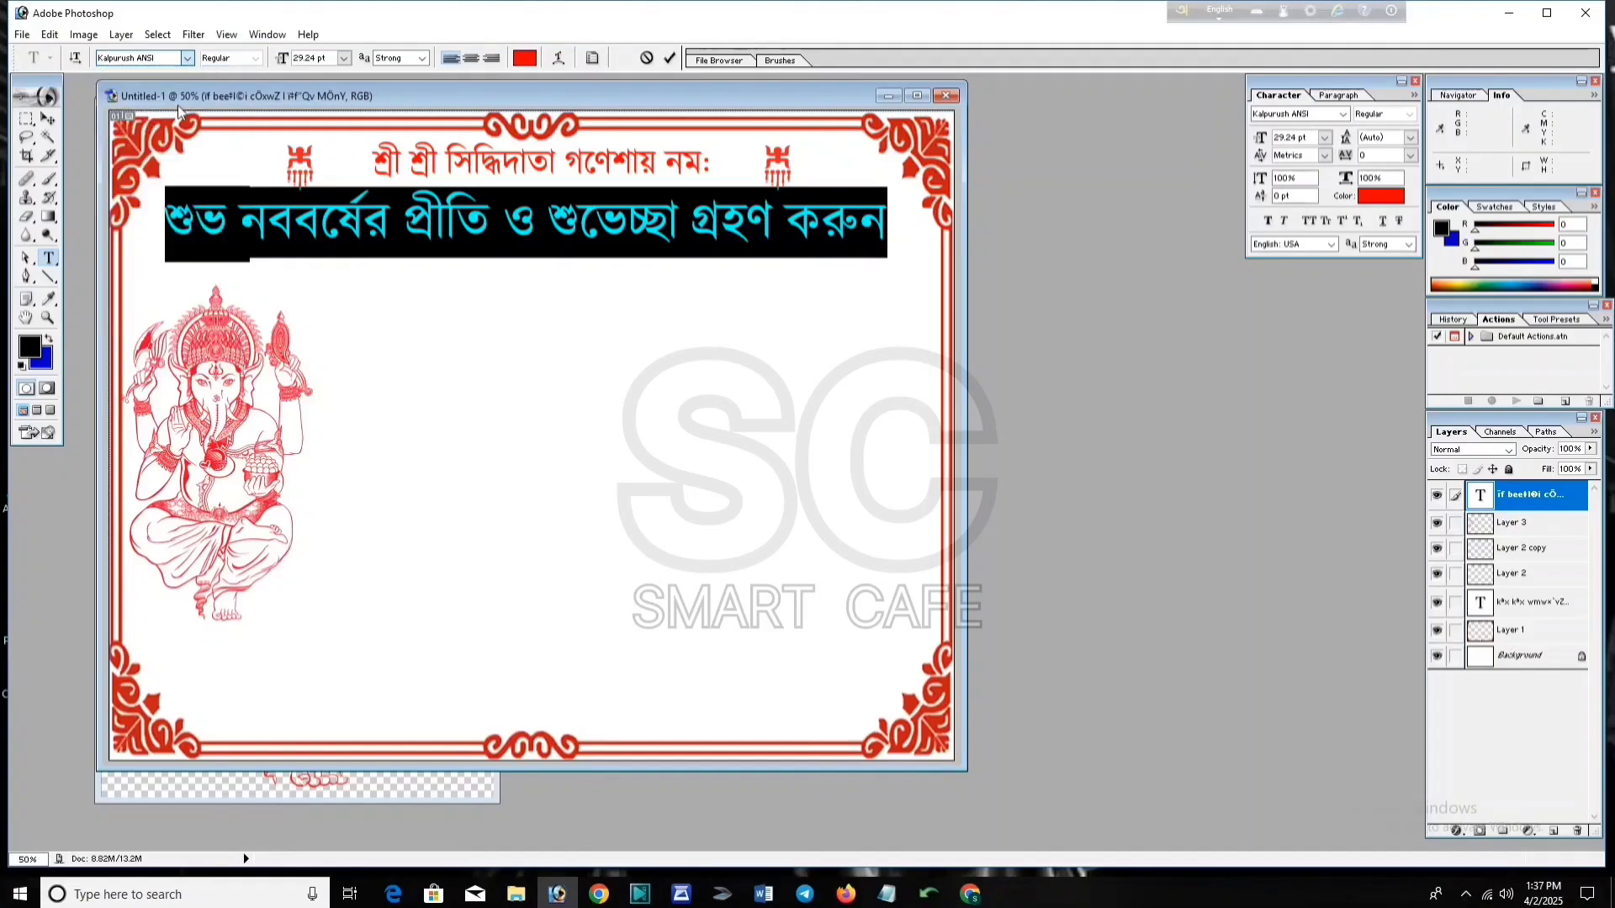
pyautogui.click(187, 57)
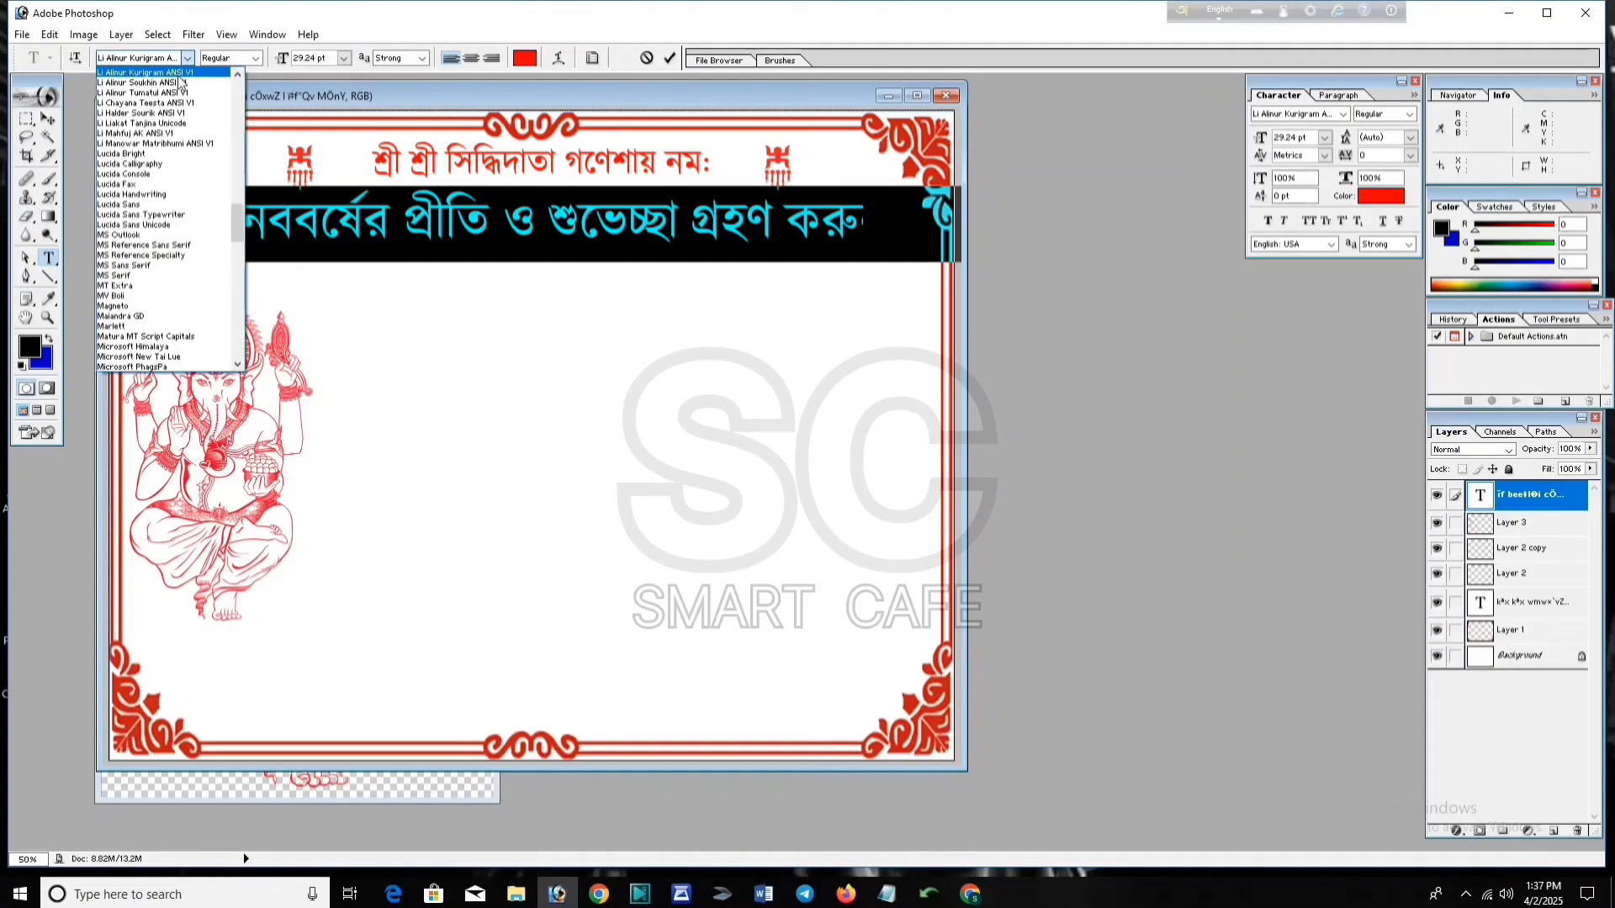
pyautogui.click(181, 82)
pyautogui.click(186, 57)
pyautogui.click(176, 89)
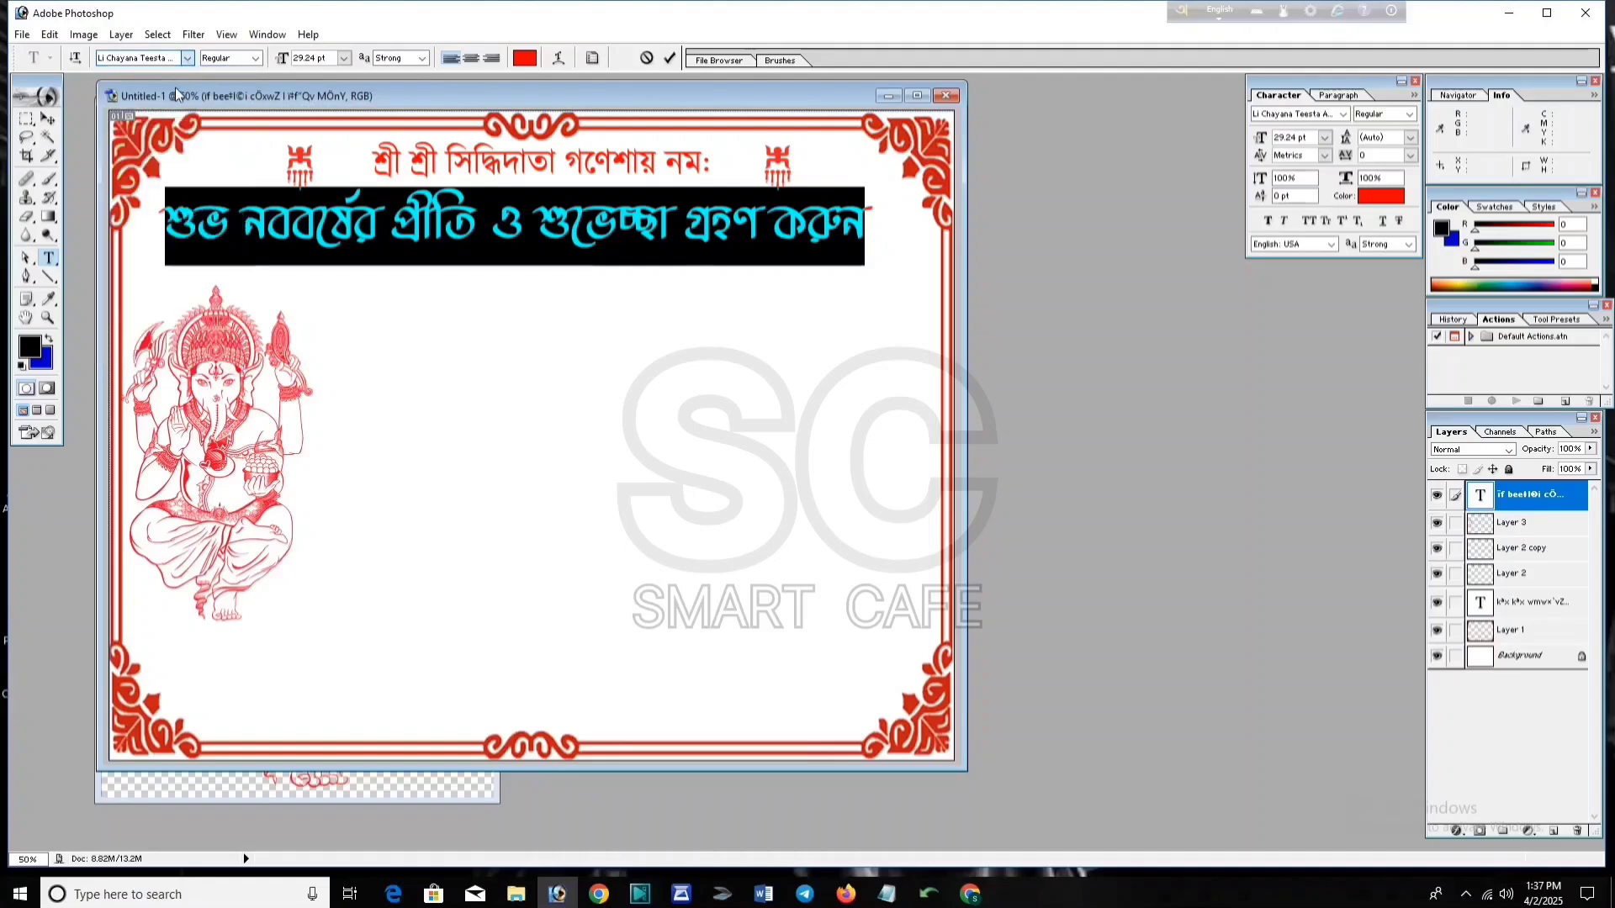
pyautogui.click(186, 57)
pyautogui.click(179, 78)
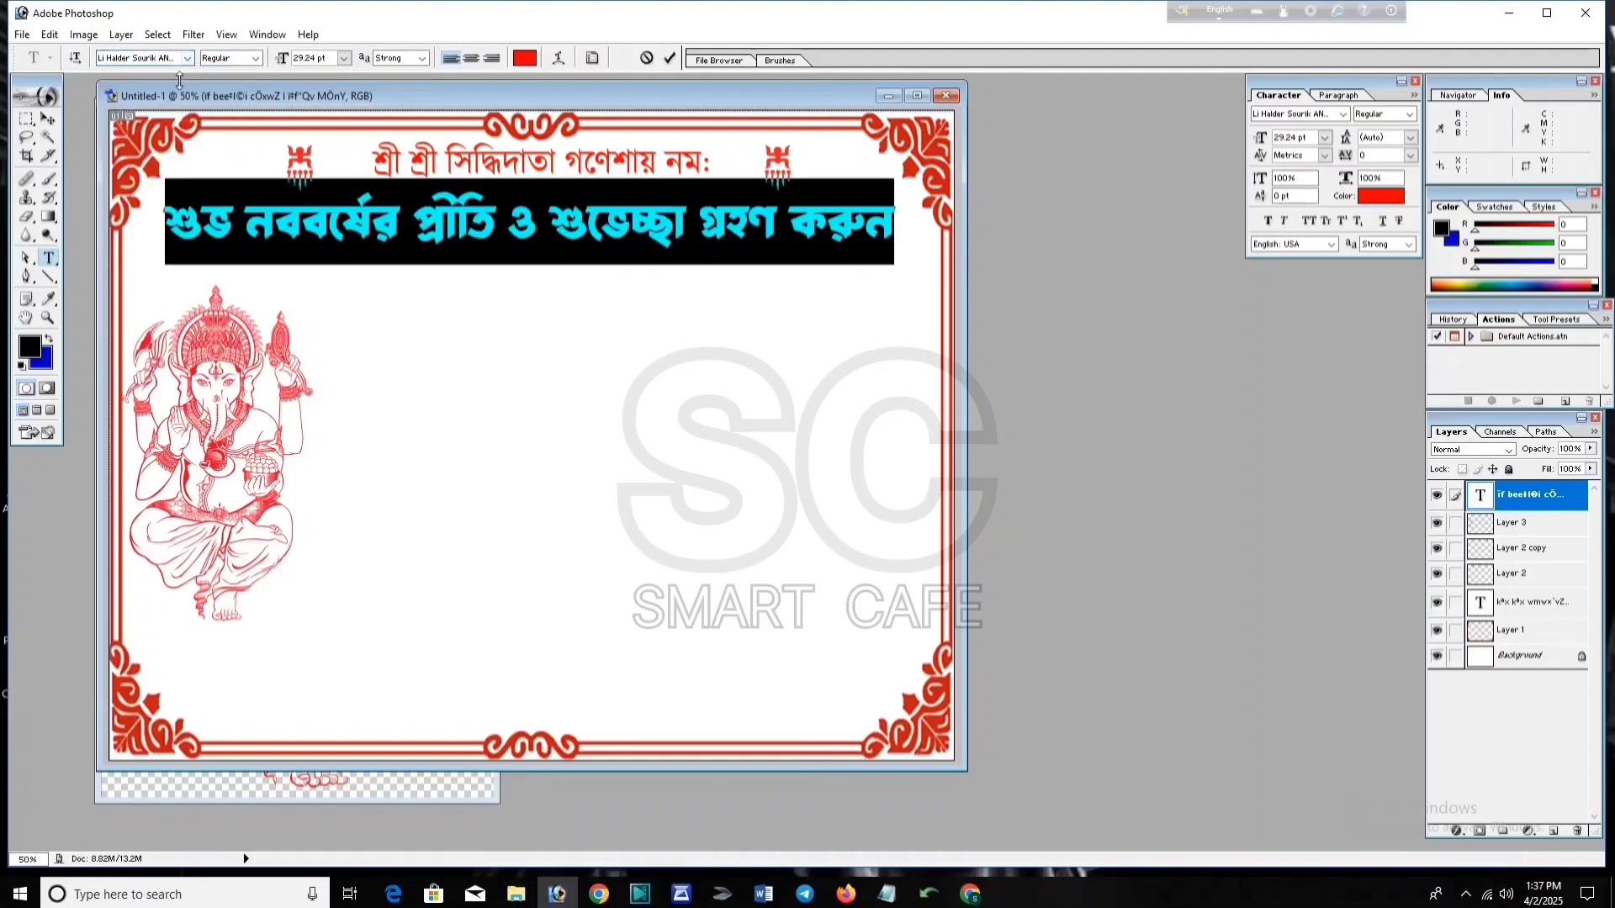
pyautogui.click(186, 57)
pyautogui.click(175, 77)
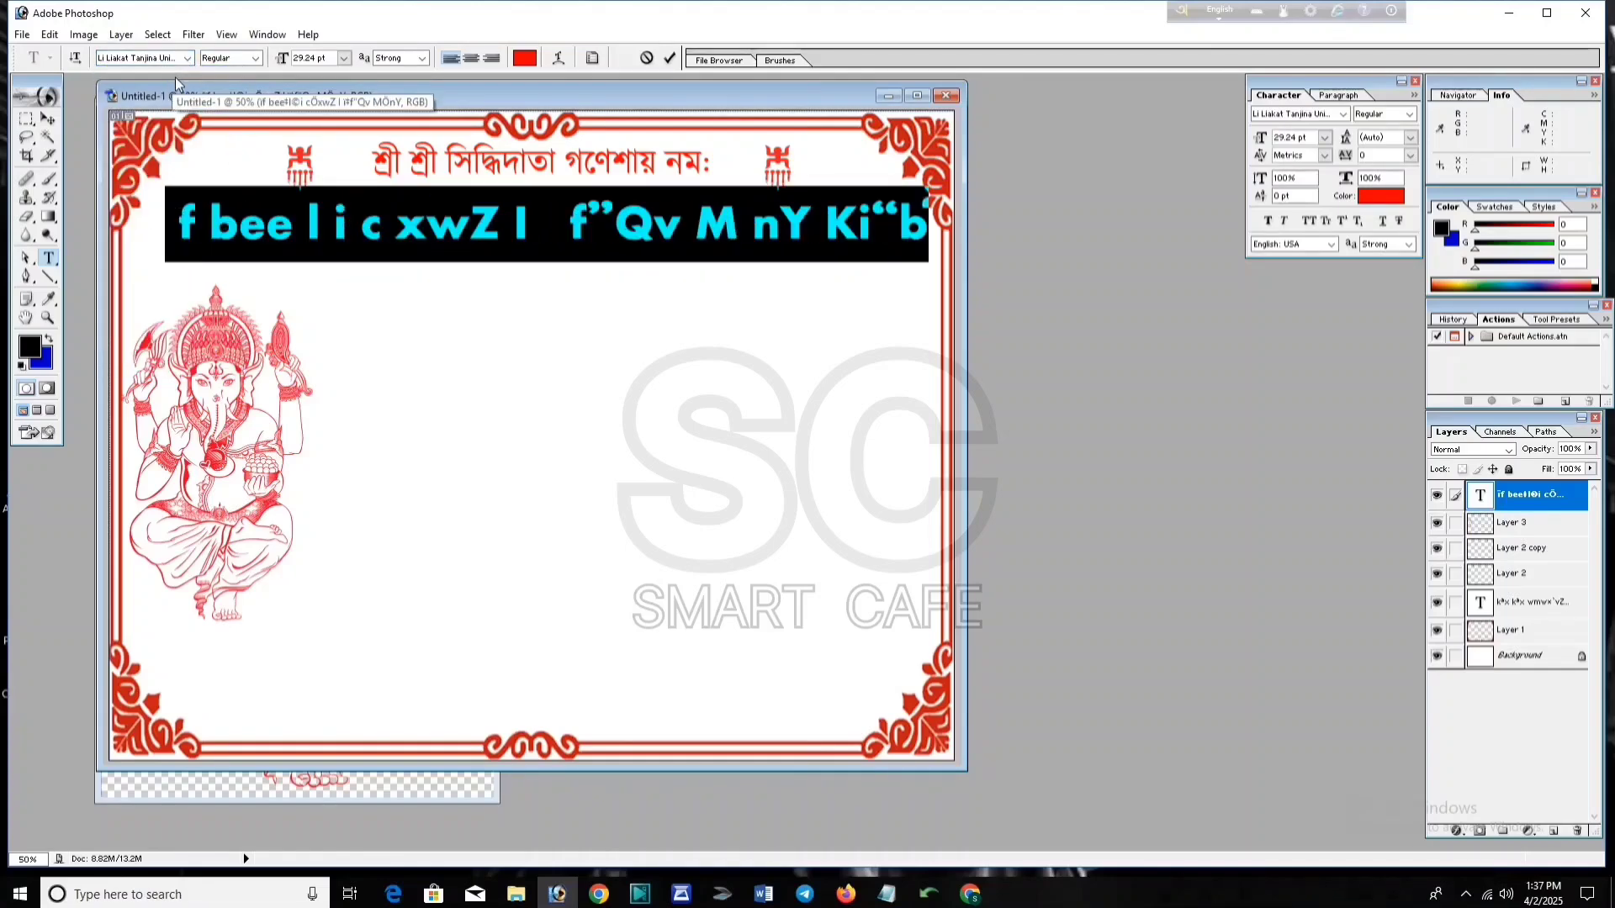
pyautogui.click(187, 57)
pyautogui.click(174, 83)
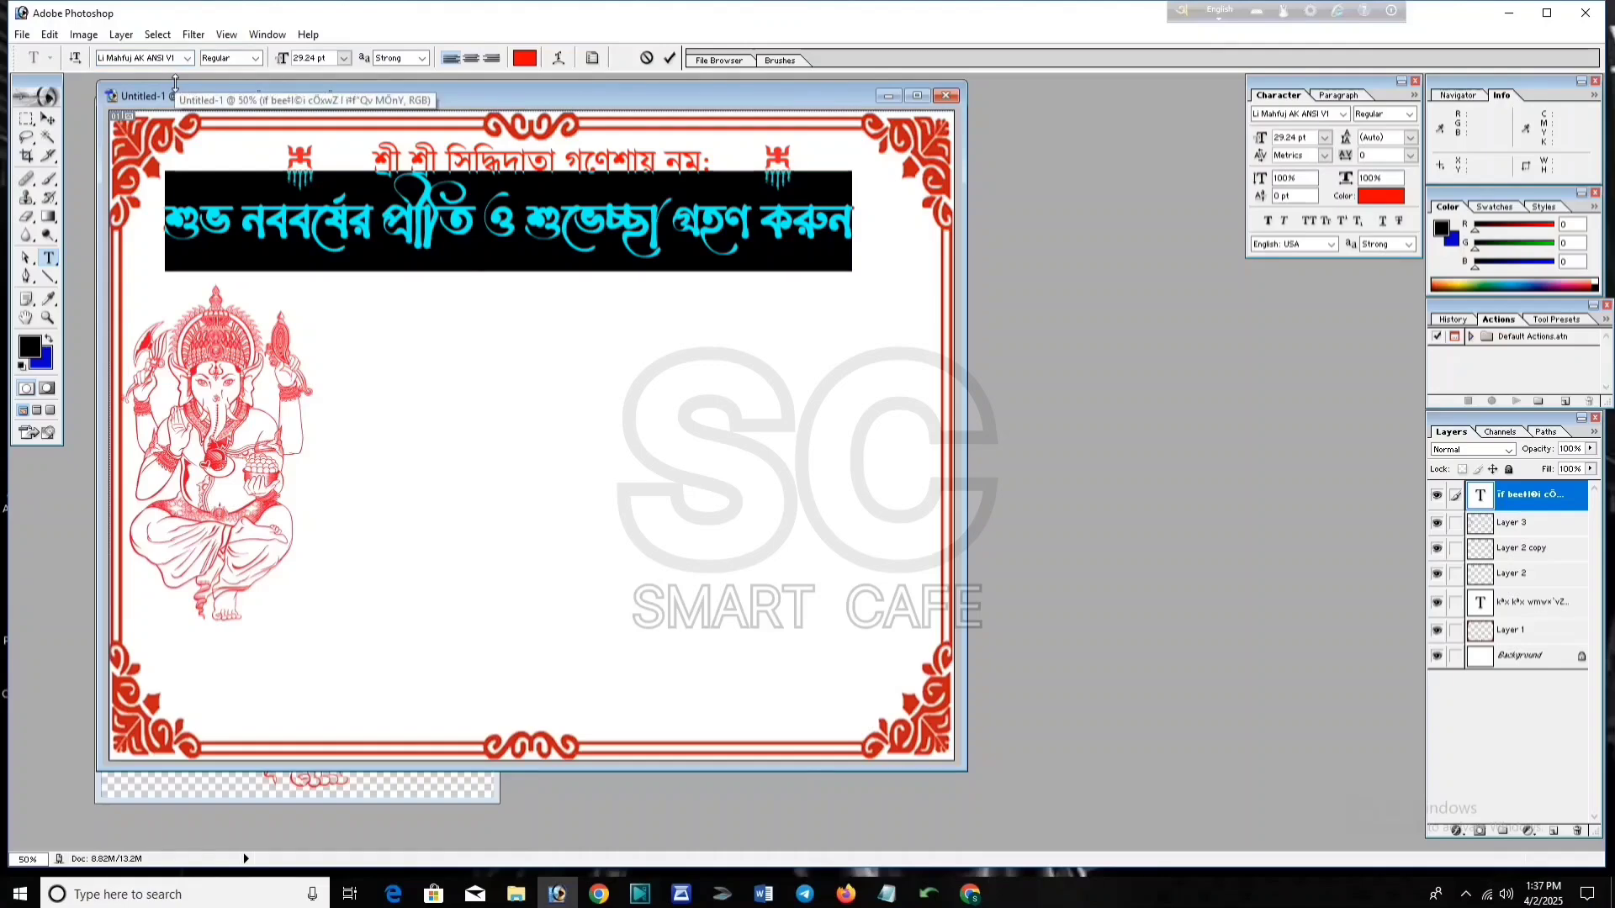
pyautogui.click(186, 57)
pyautogui.click(189, 78)
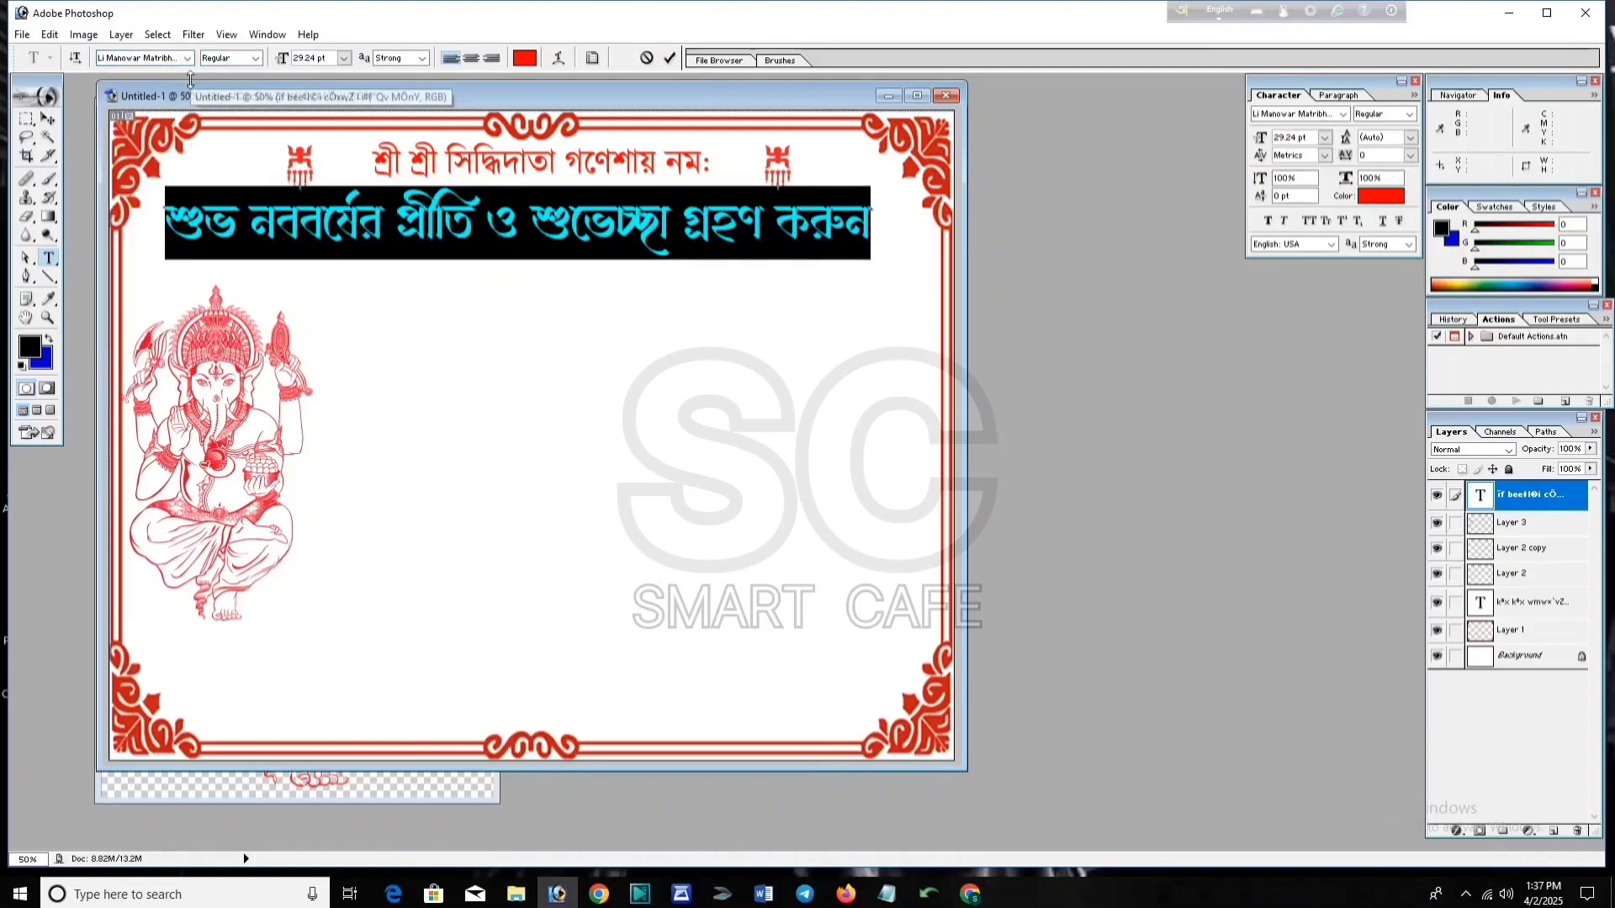
pyautogui.click(669, 57)
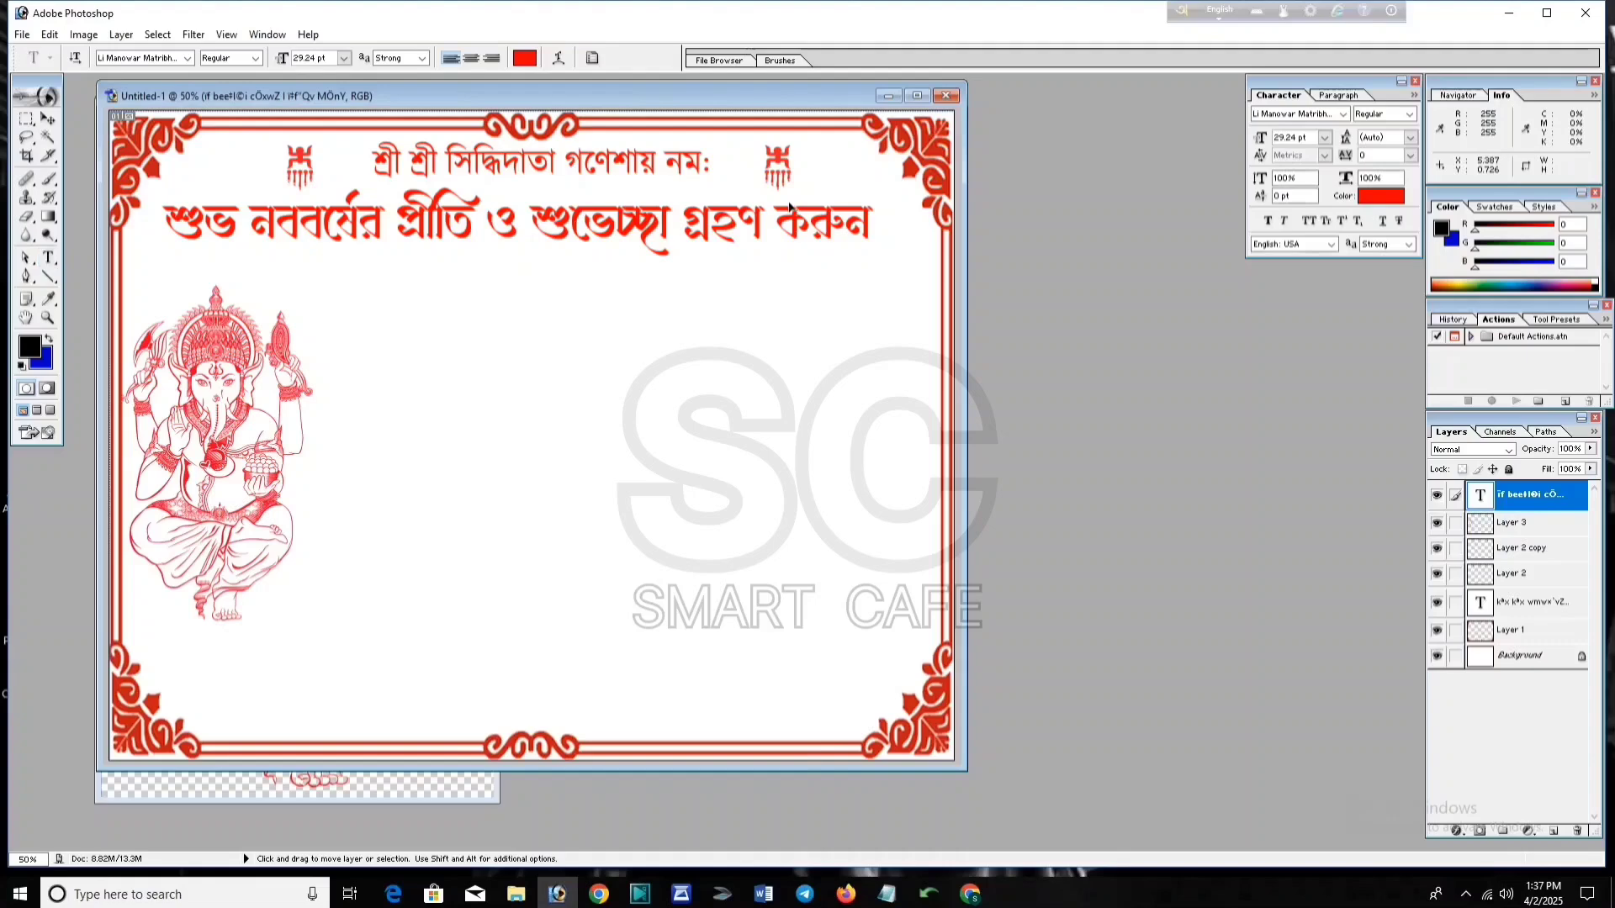
# Step: Enlarge the banner text to about 107% and bring up the invitation notes in Notepad
pyautogui.hotkey('ctrl', 't')
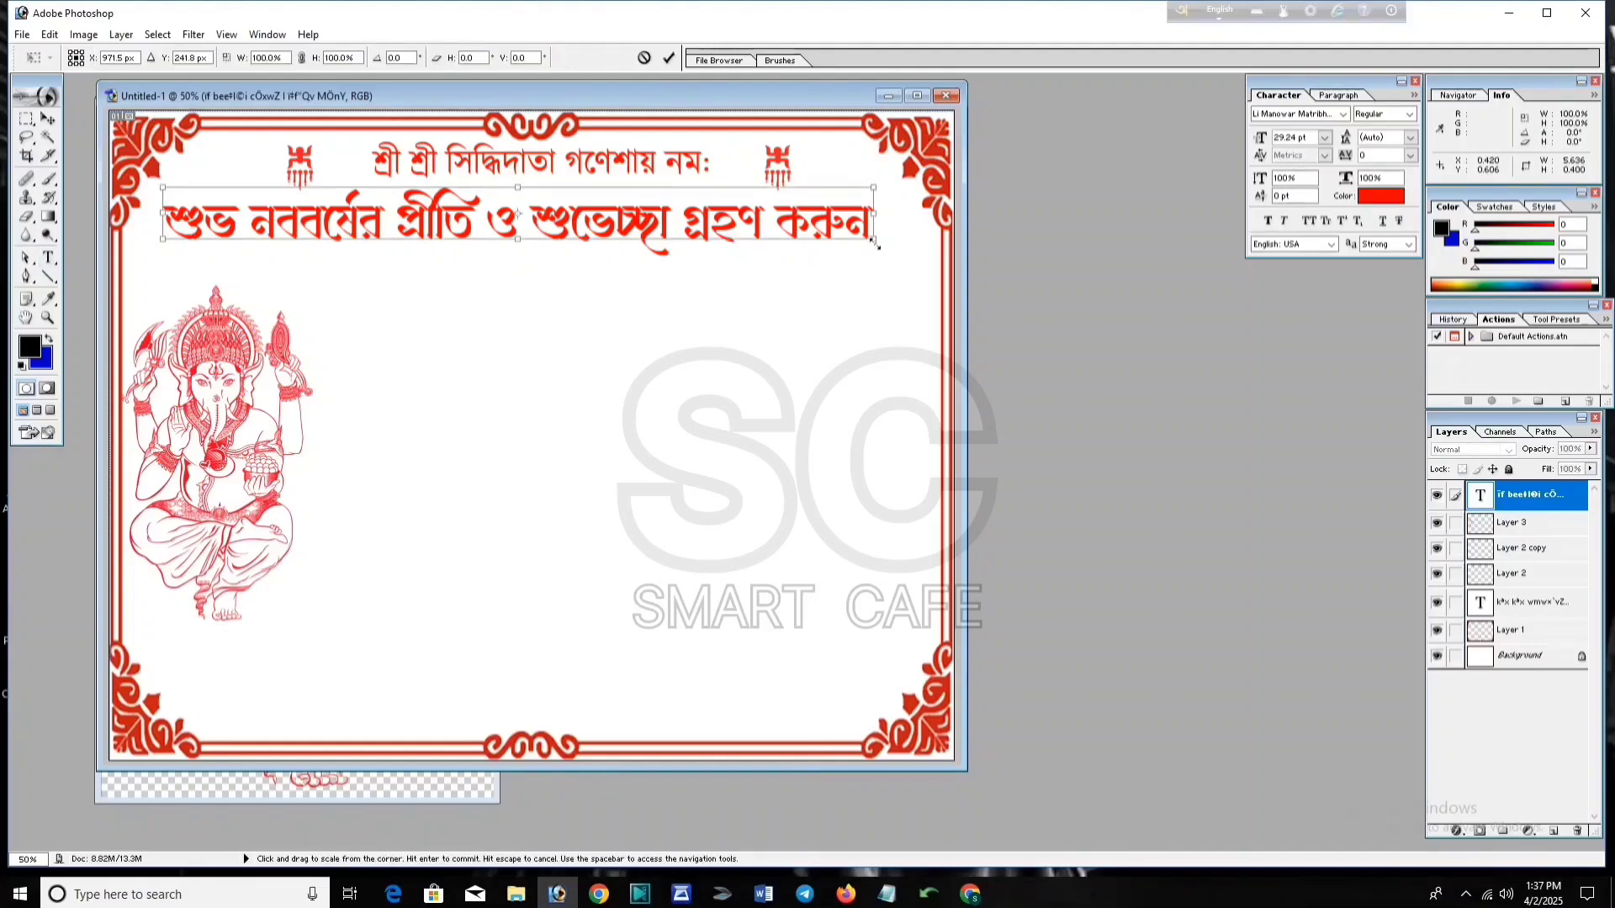
pyautogui.moveTo(876, 241); pyautogui.dragTo(920, 267)
pyautogui.press('Return')
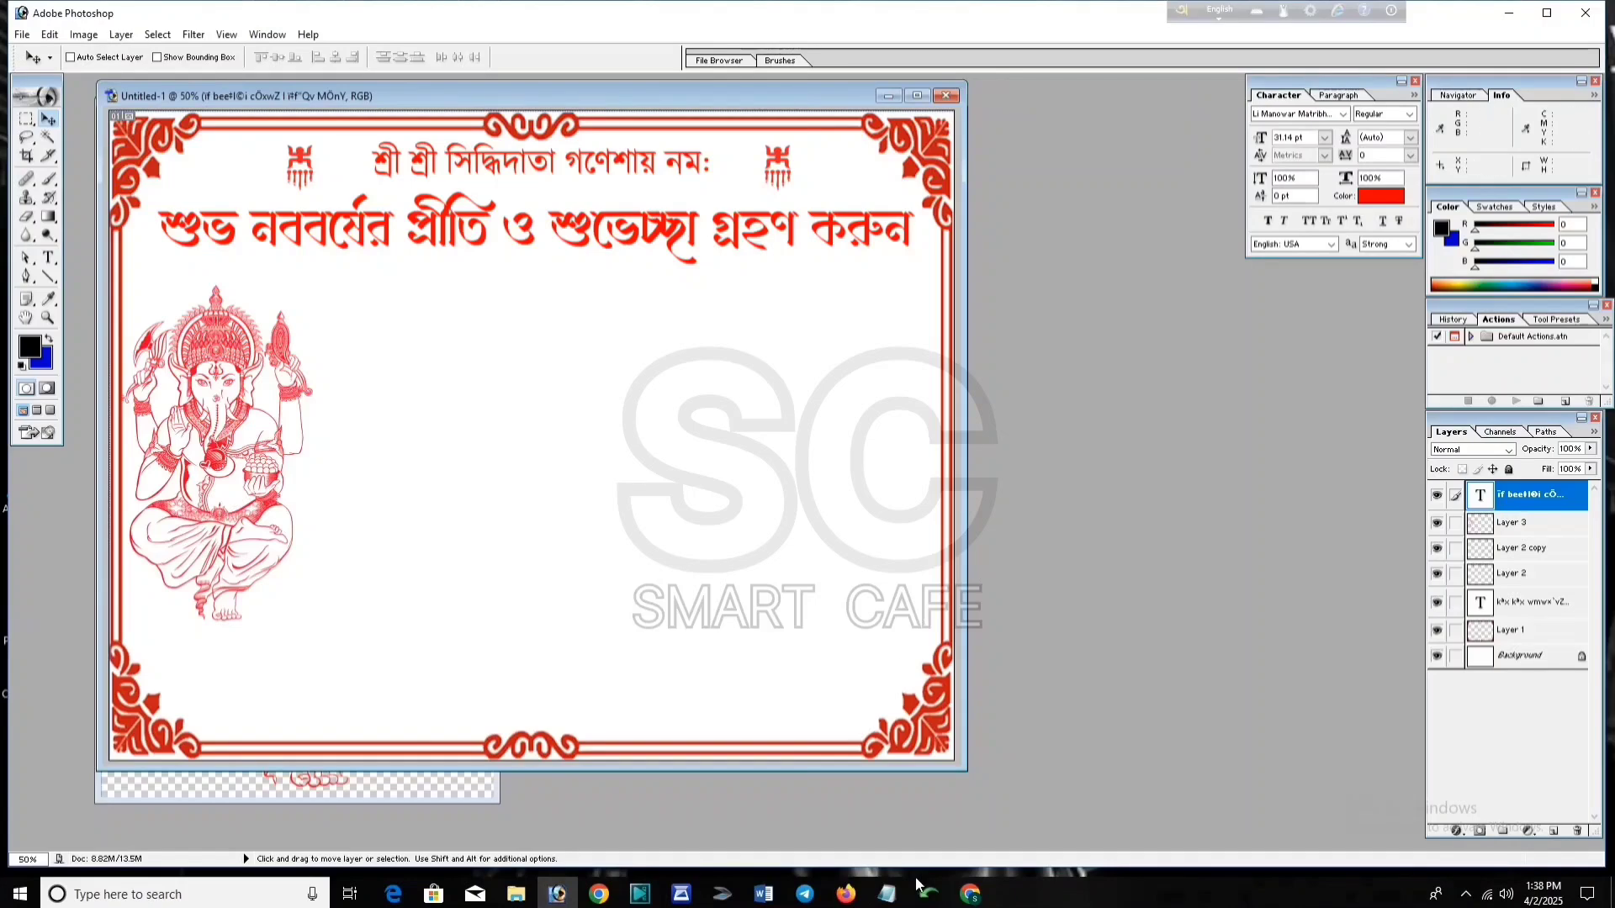
pyautogui.click(886, 893)
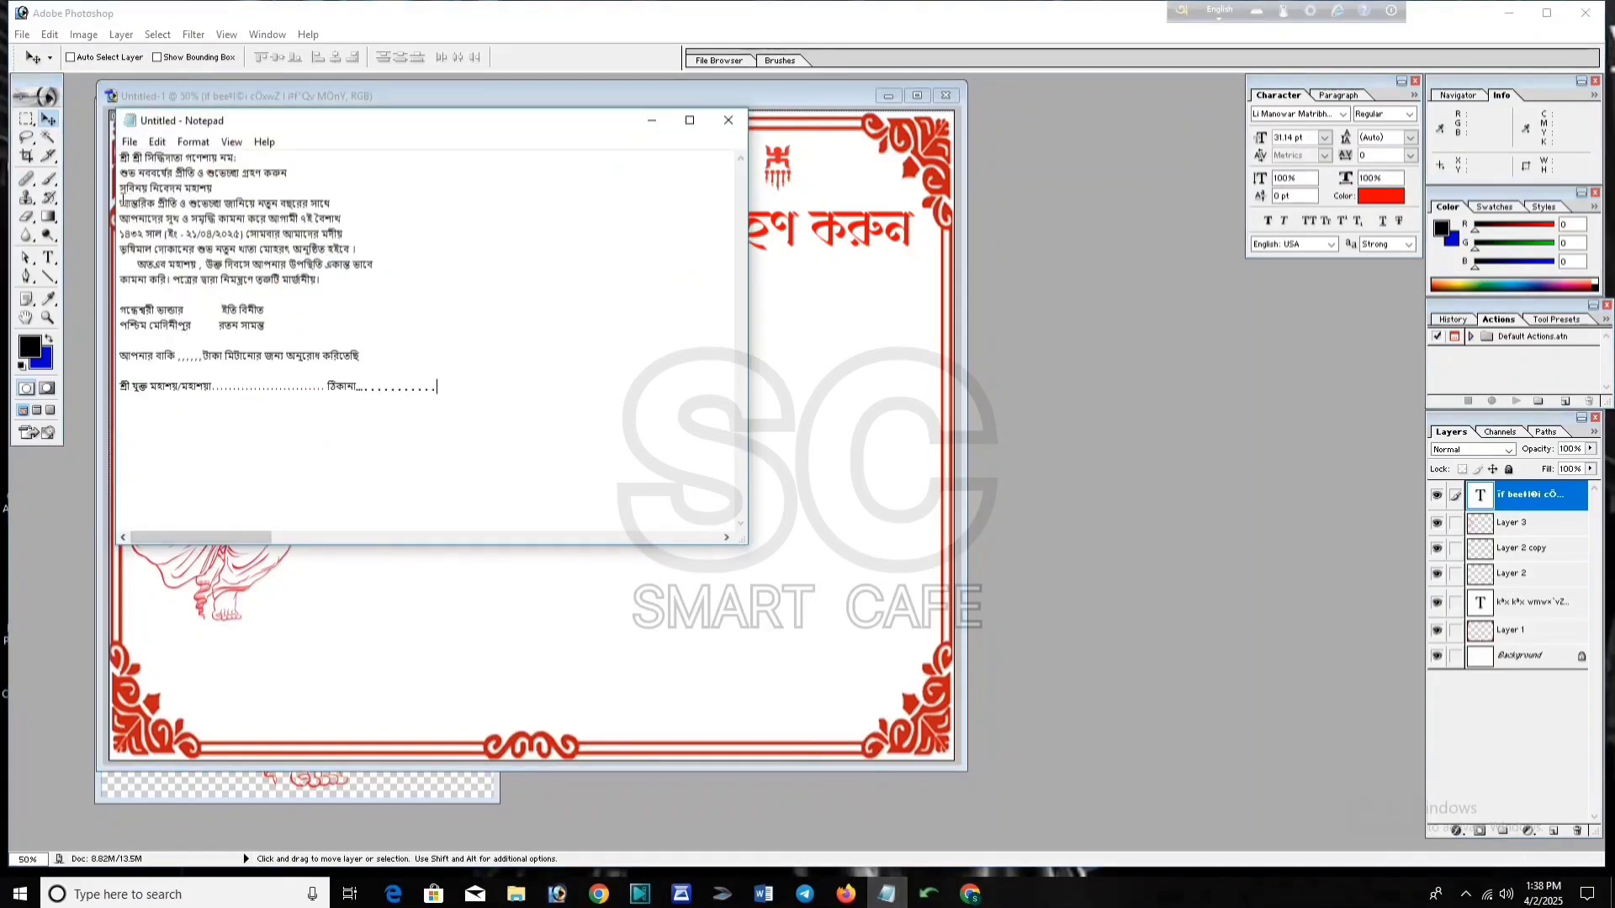
# Step: Select the invitation's body paragraph lines in Notepad and bring up the Avro converter
pyautogui.moveTo(120, 187); pyautogui.dragTo(284, 286)
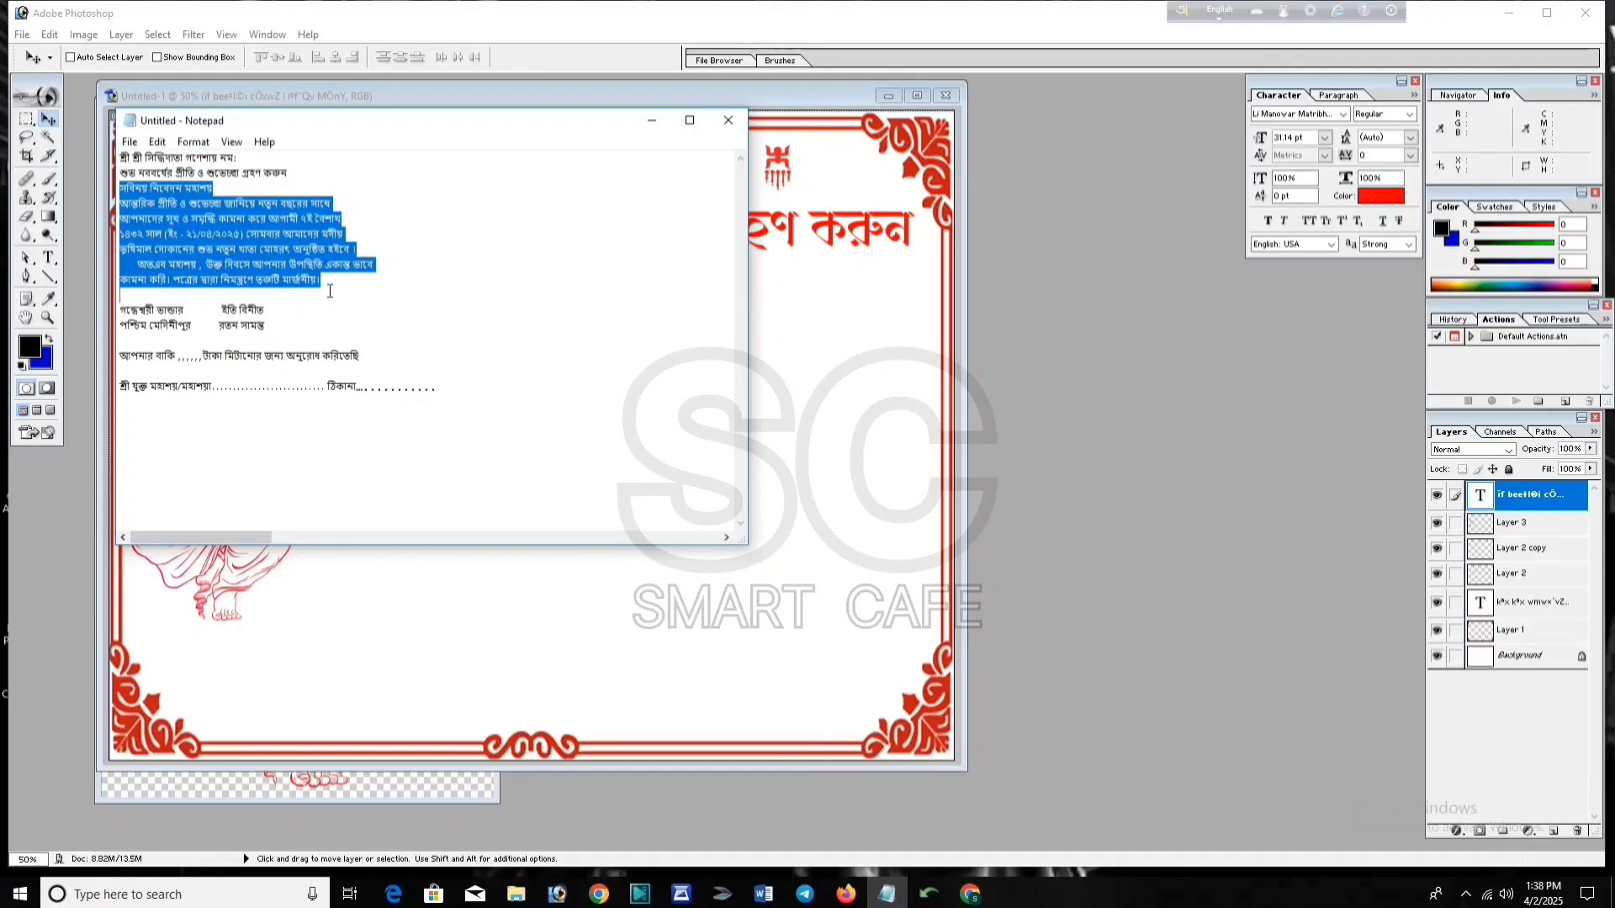
pyautogui.click(660, 125)
pyautogui.moveTo(929, 893)
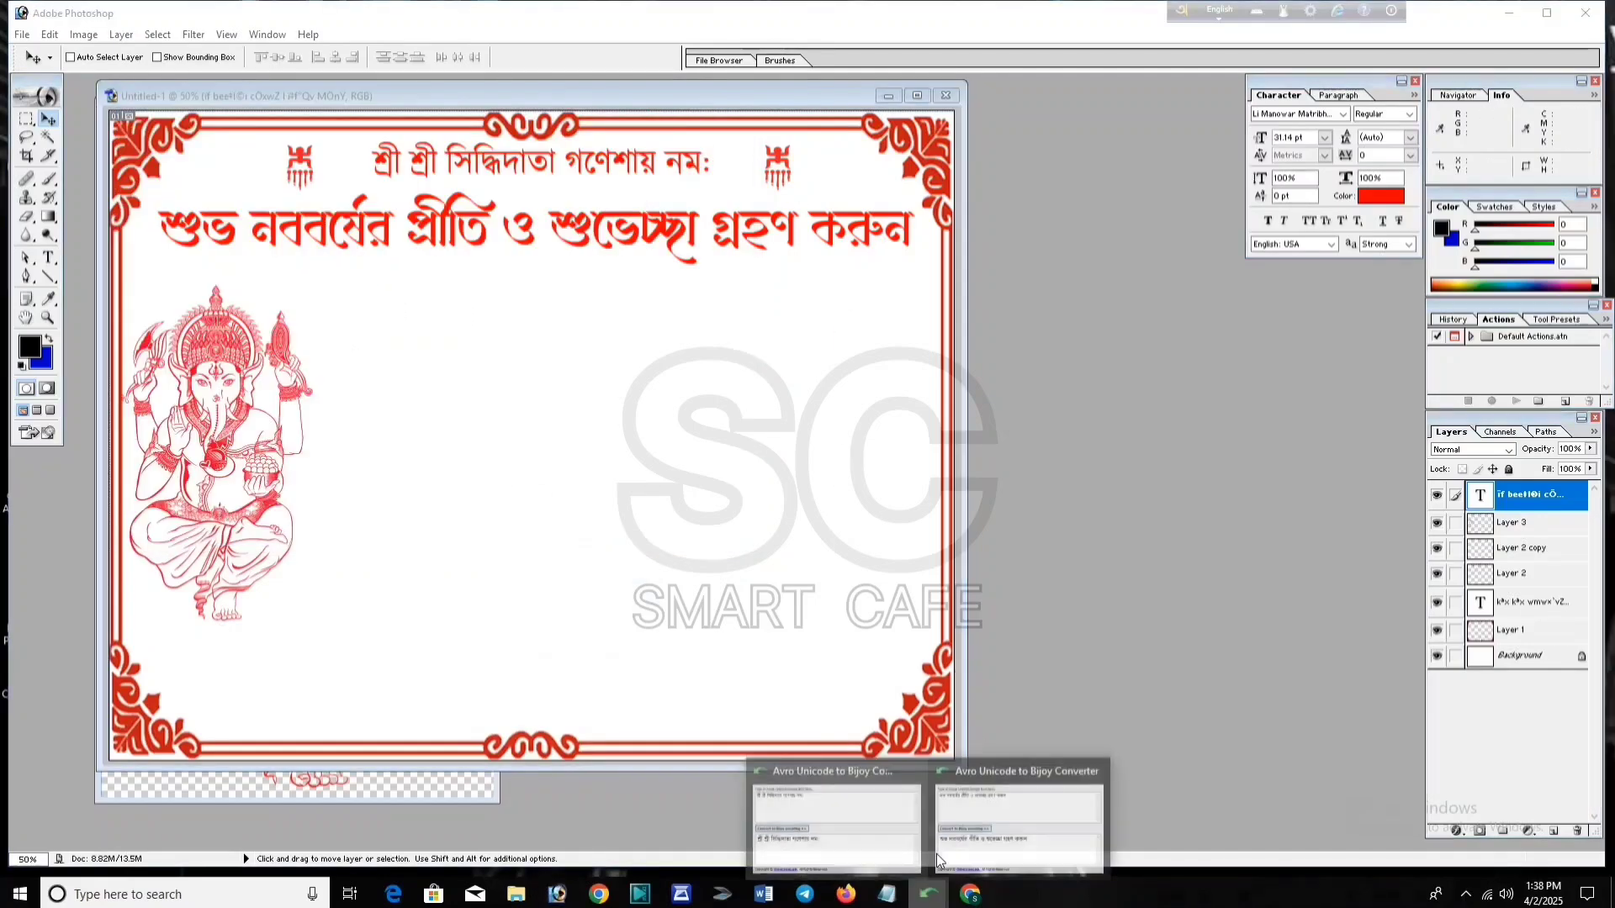
pyautogui.click(1021, 800)
# Step: Replace the converter input with the body paragraph, convert it to Bijoy, and take out the result
pyautogui.moveTo(1075, 640); pyautogui.dragTo(1002, 577)
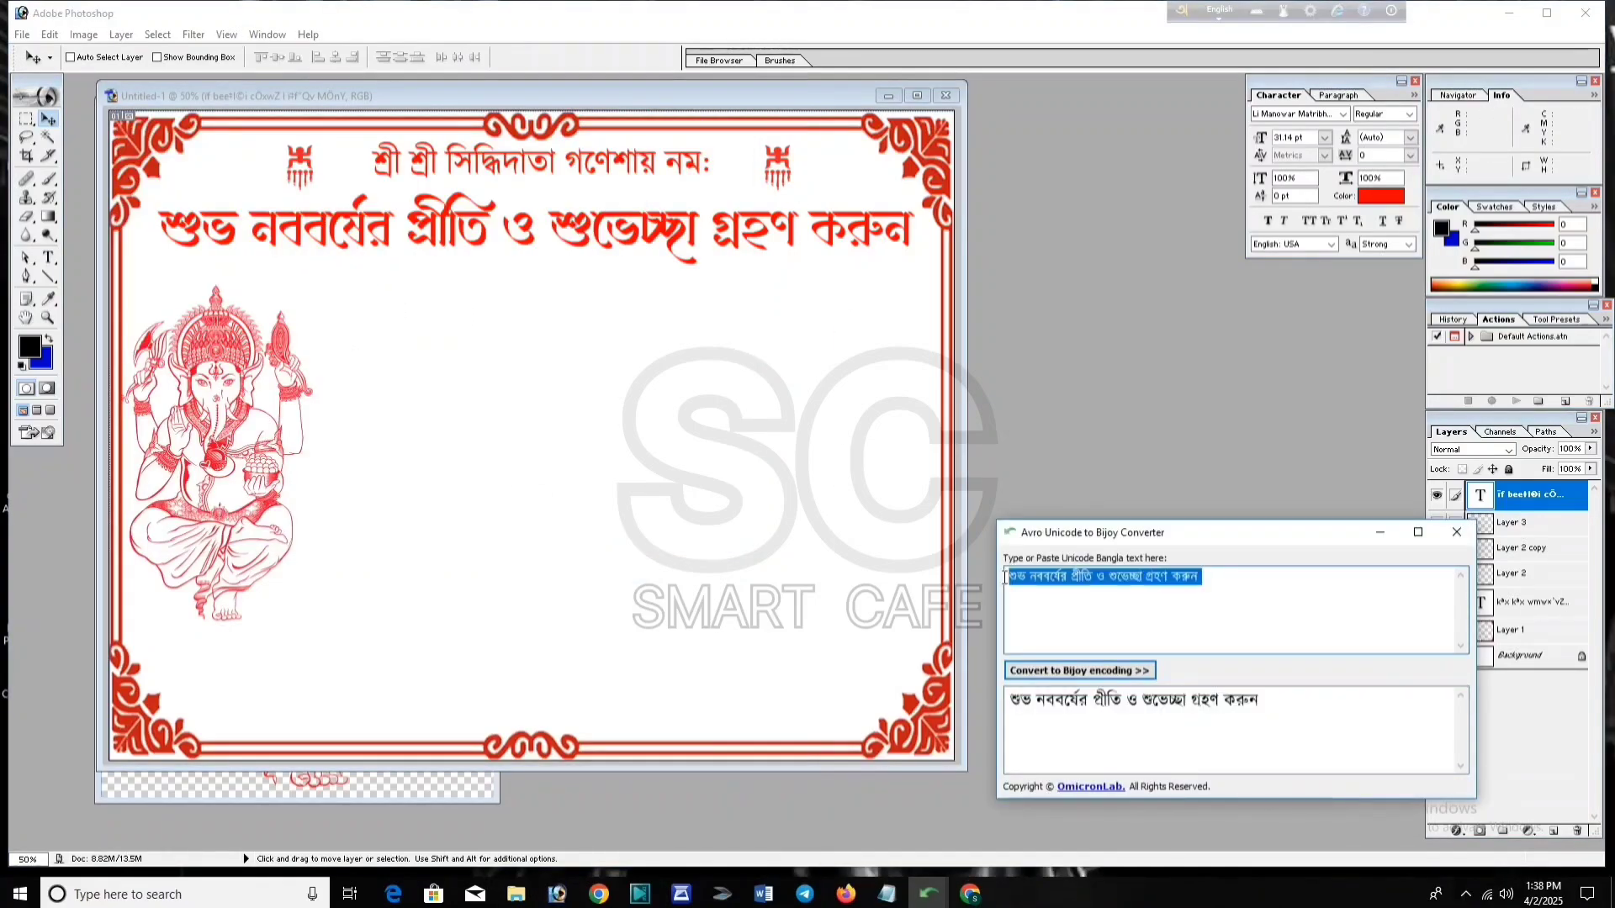
pyautogui.press('Delete')
pyautogui.hotkey('ctrl', 'v')
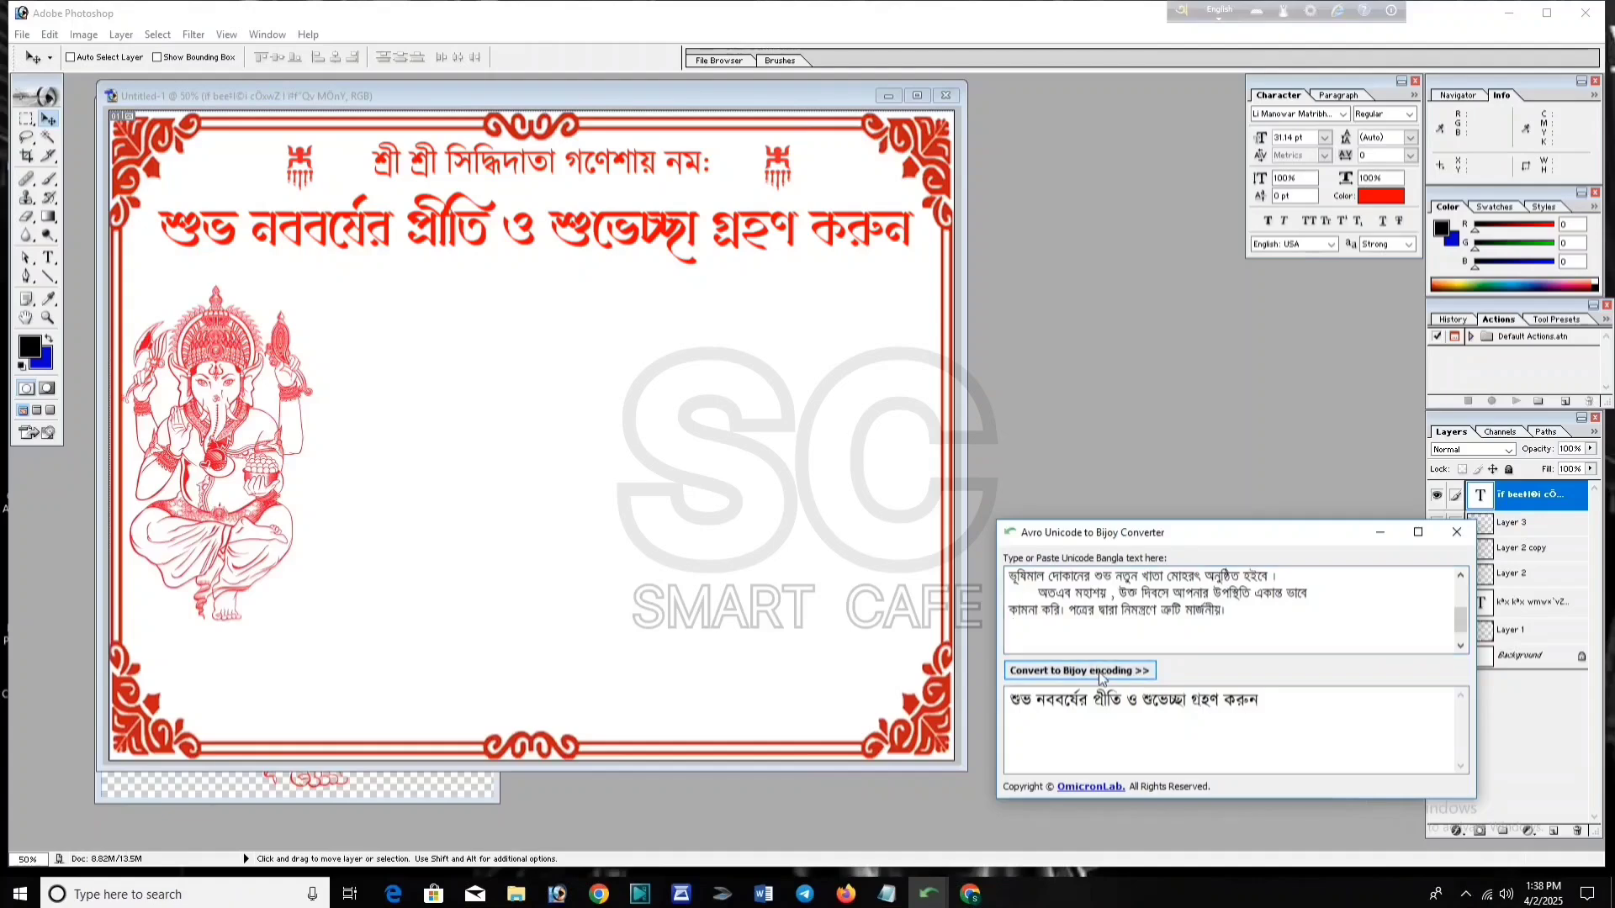
pyautogui.click(1098, 671)
pyautogui.hotkey('ctrl', 'a')
pyautogui.press('Delete')
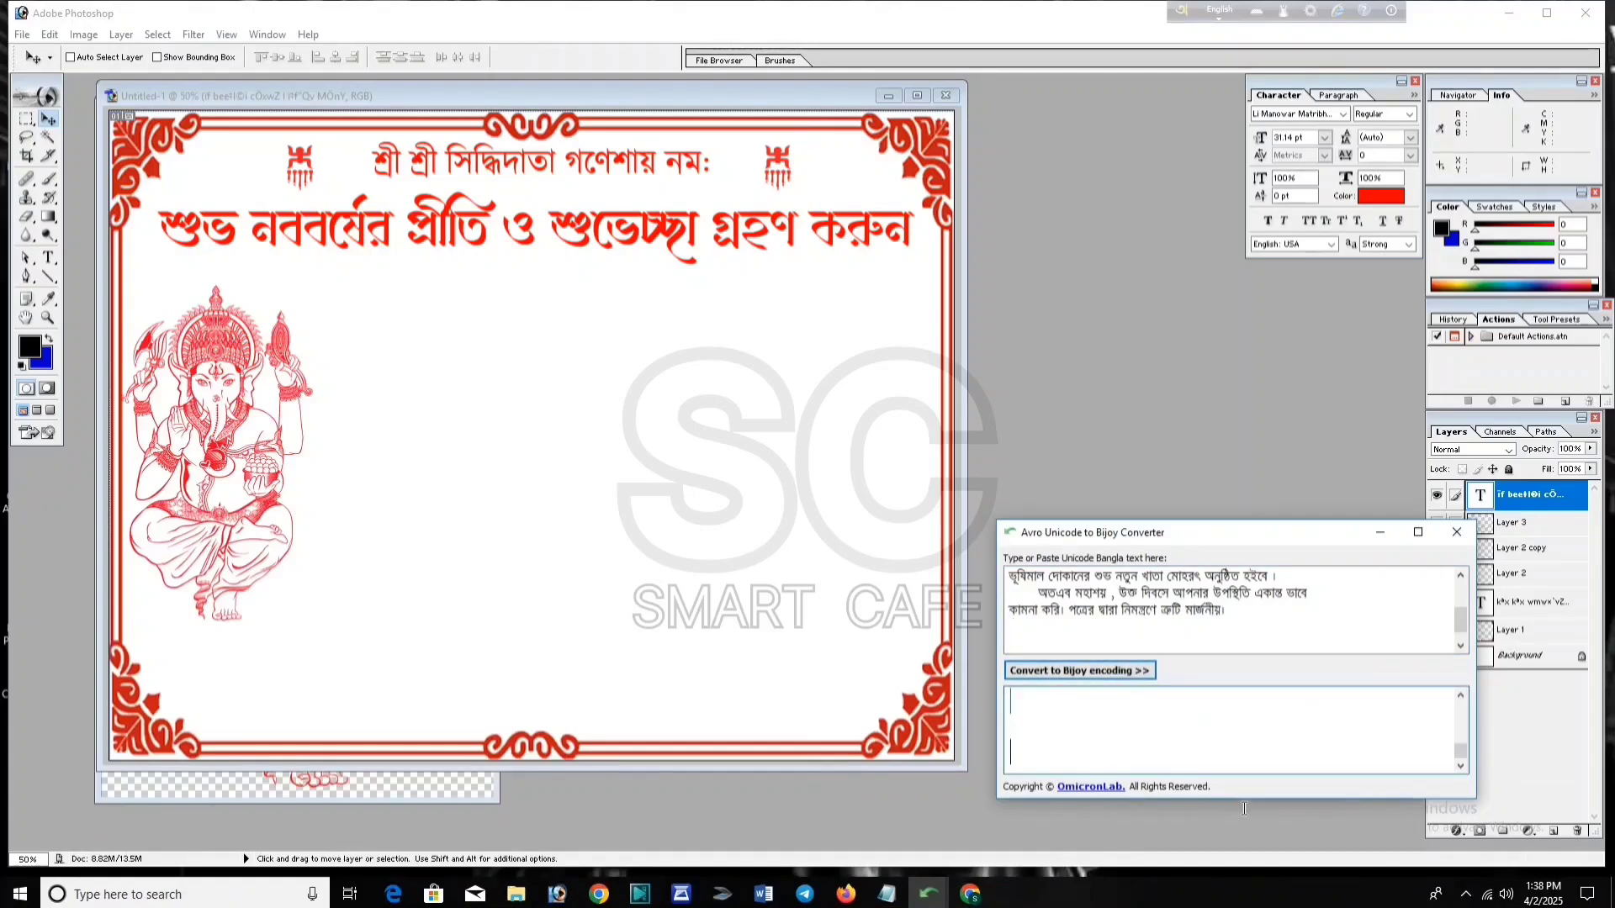
# Step: Paste the converted body paragraph as a new text layer beside the Ganesha figure
pyautogui.click(557, 894)
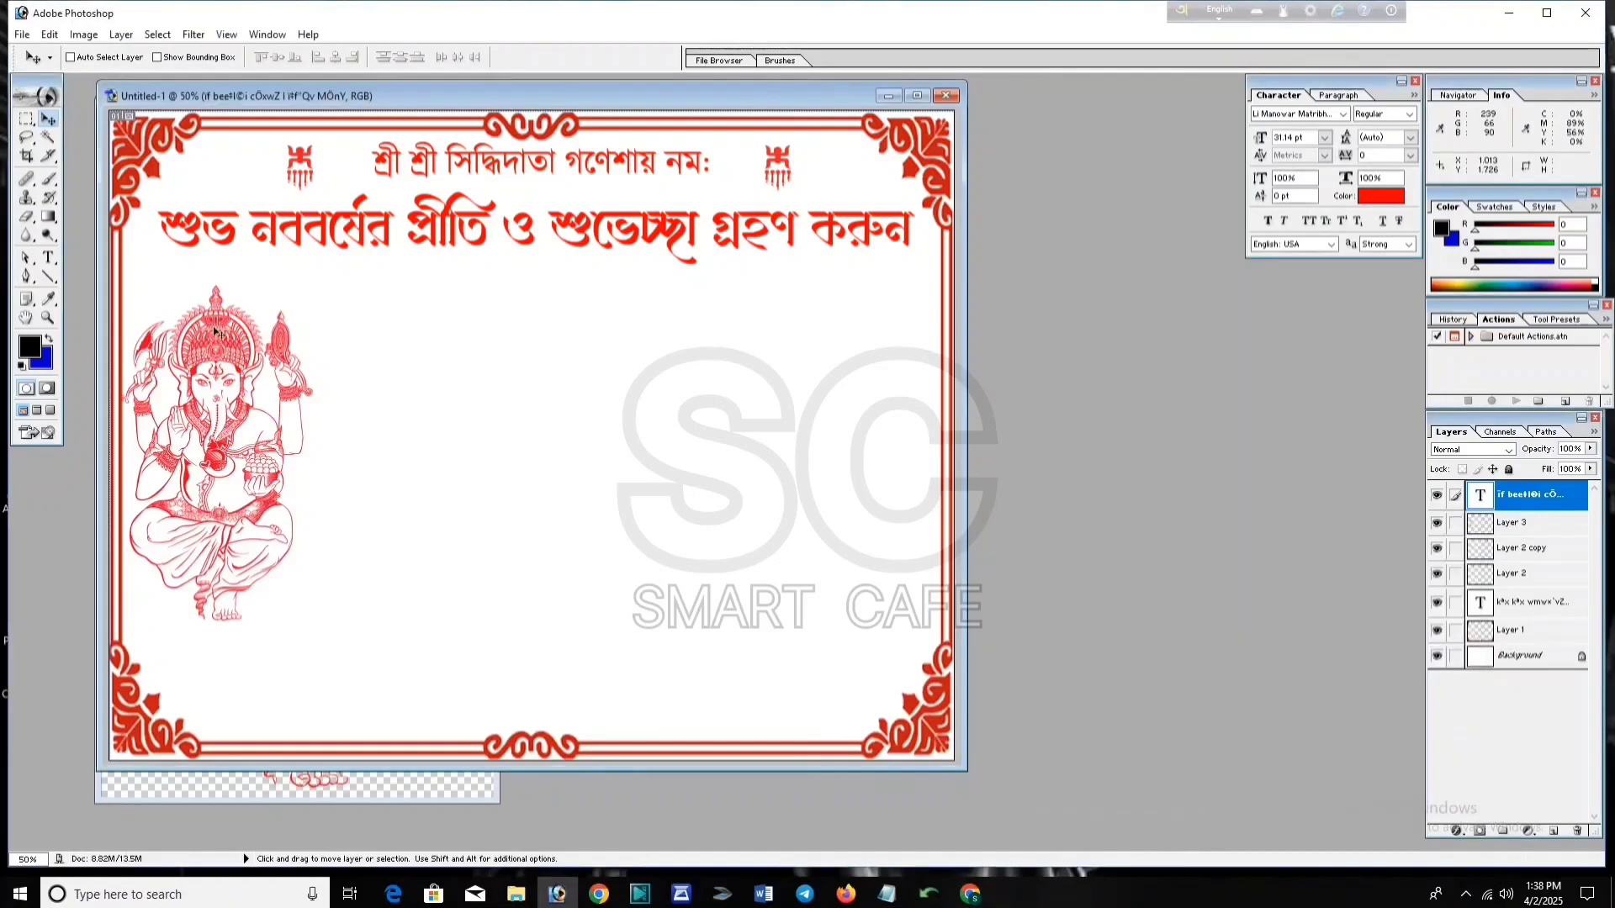
pyautogui.click(51, 260)
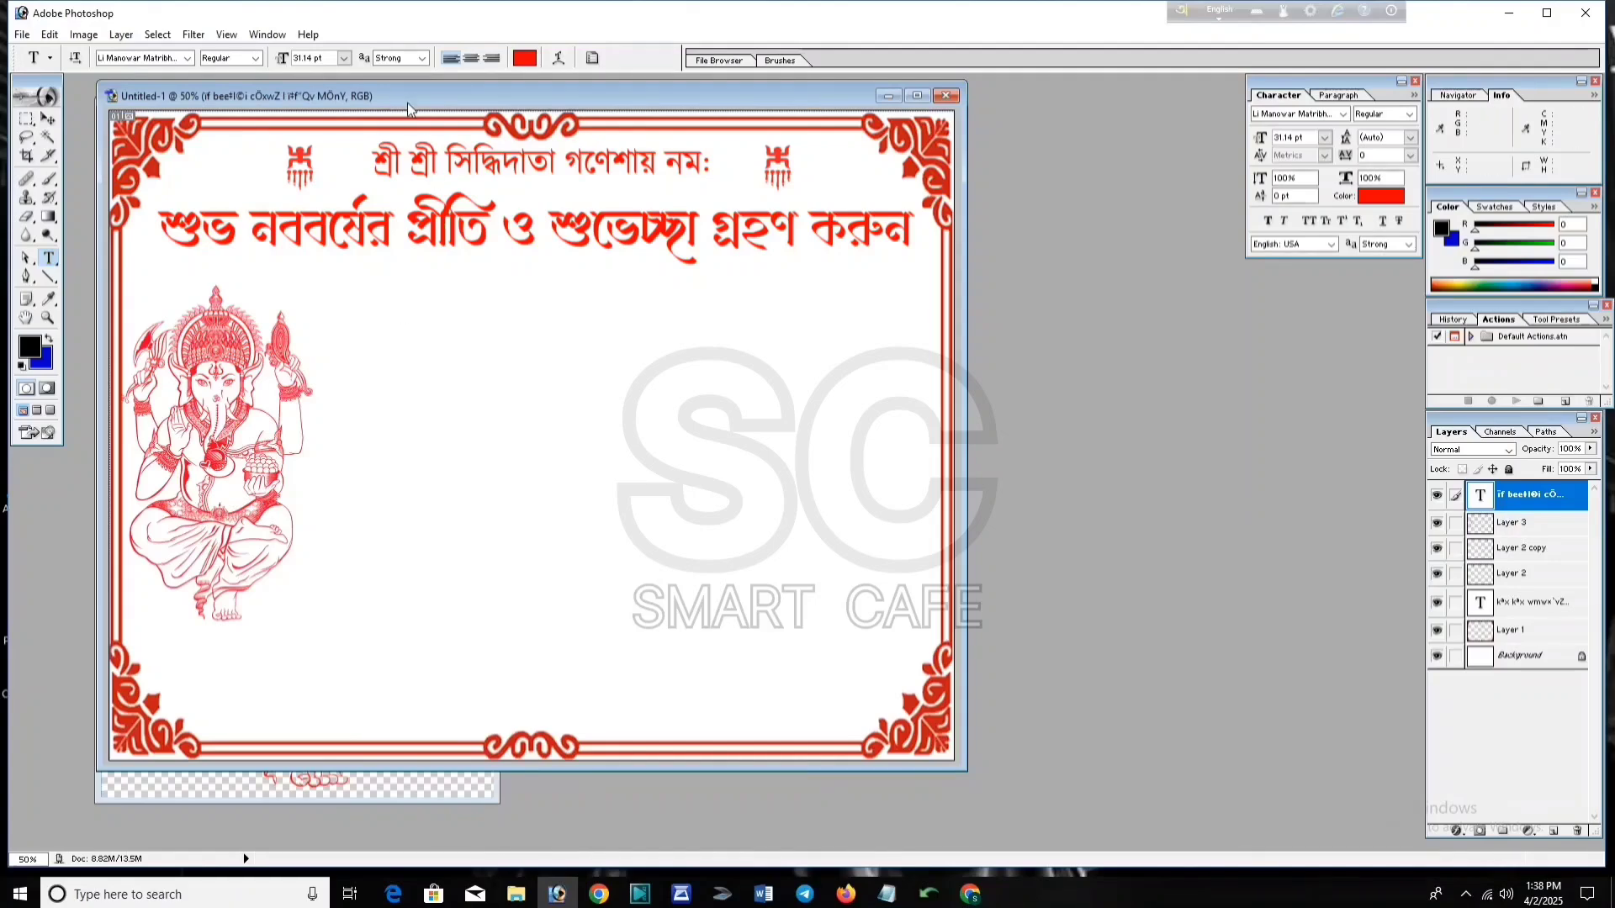
pyautogui.click(353, 324)
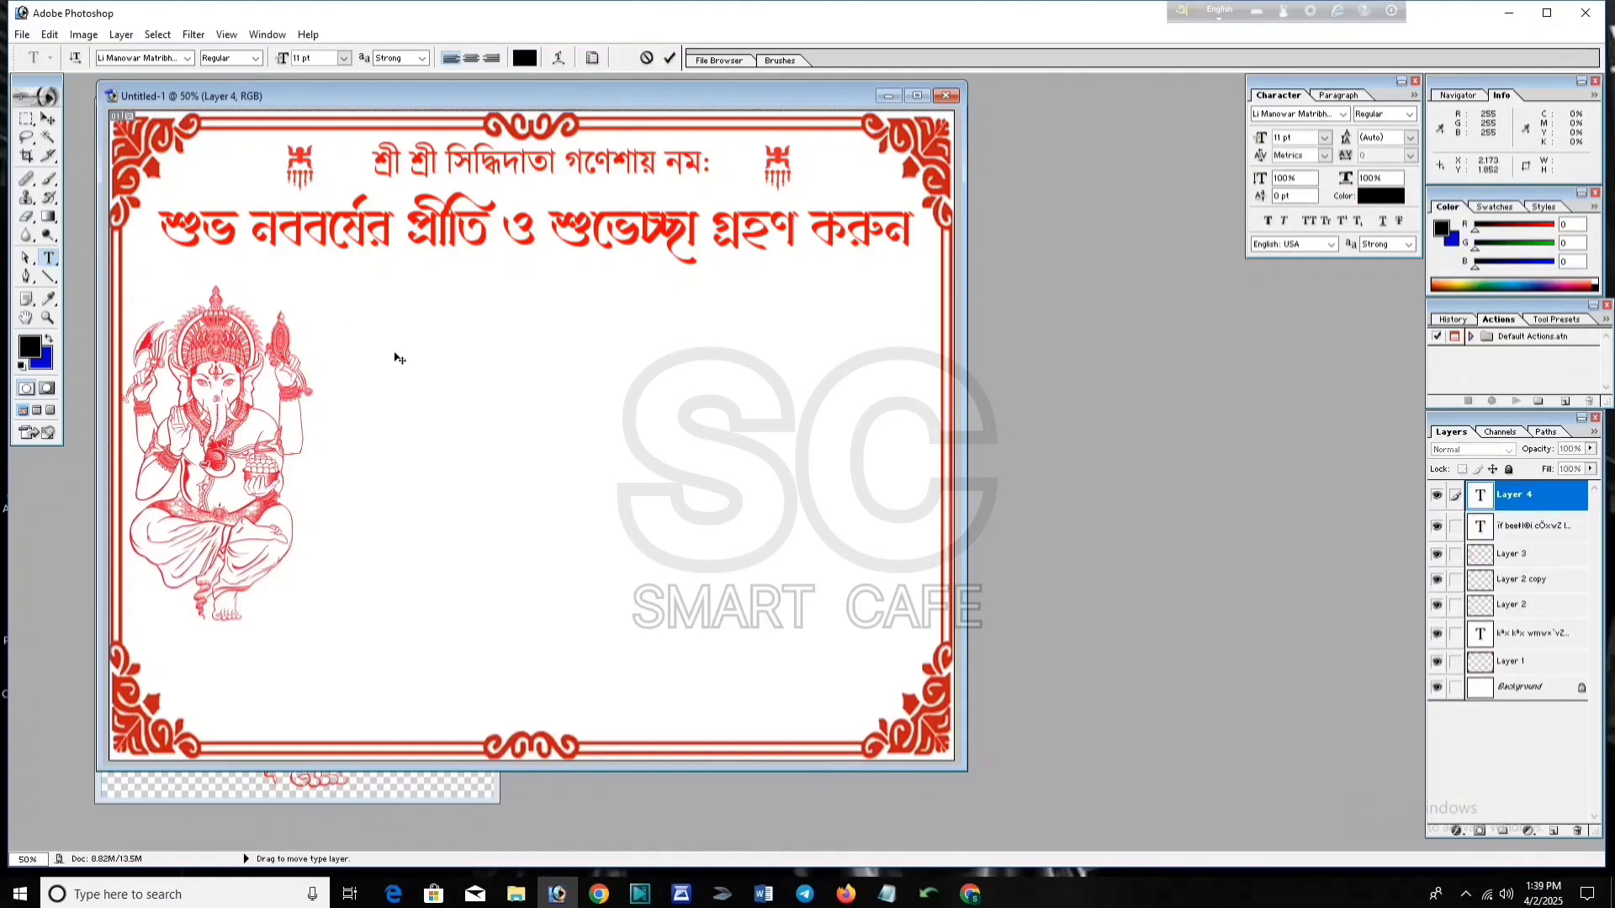
pyautogui.hotkey('ctrl', 'v')
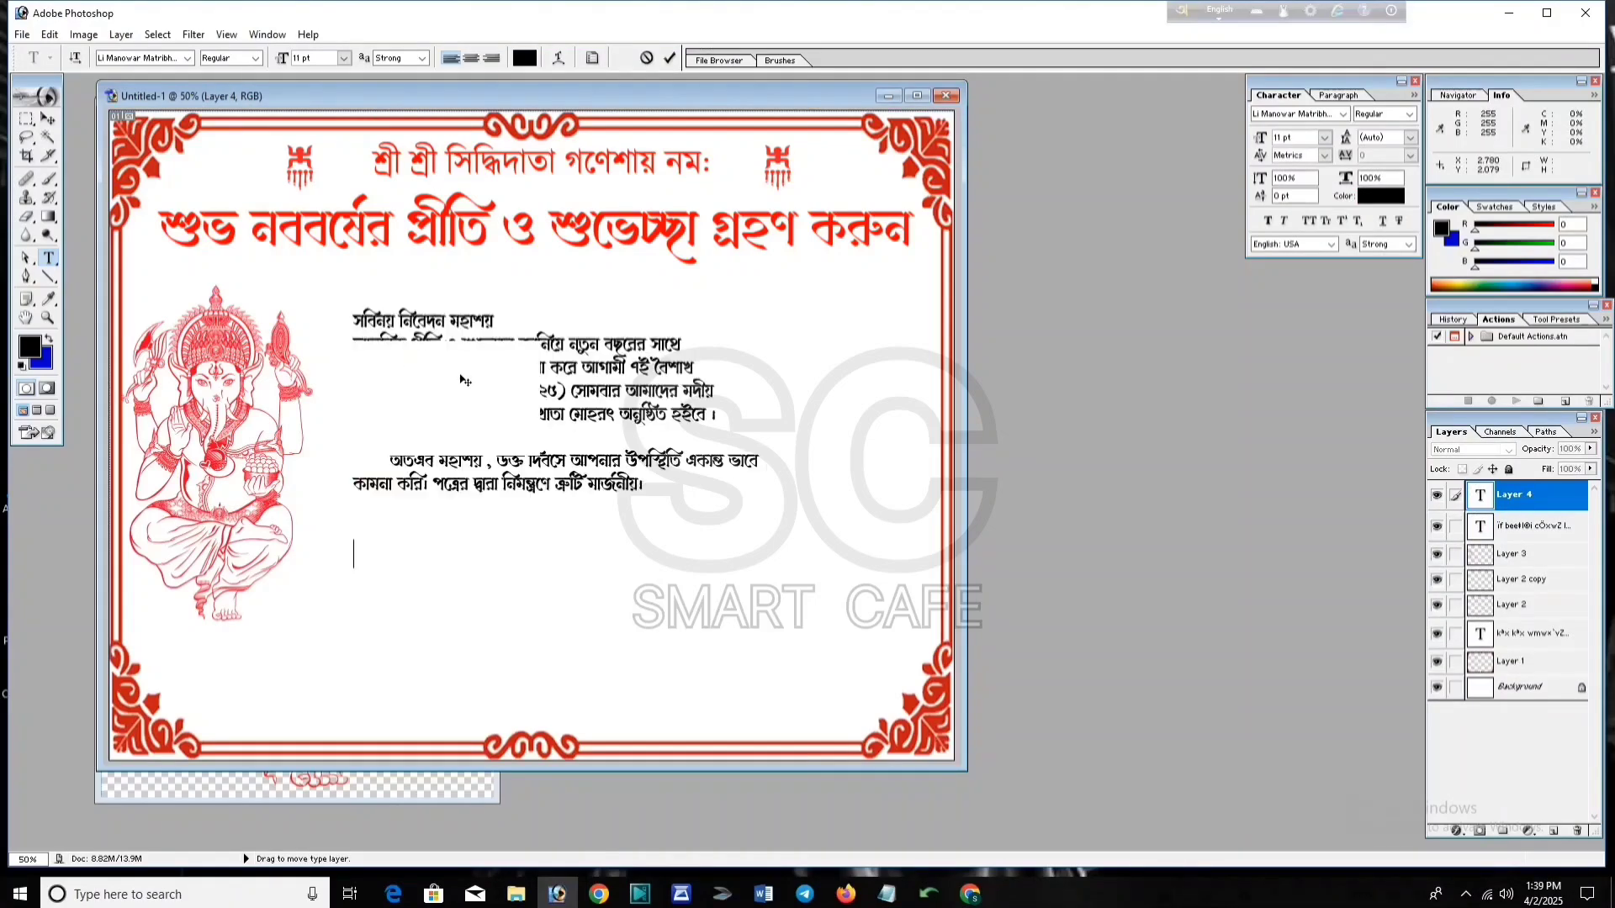
pyautogui.hotkey('ctrl', 'Return')
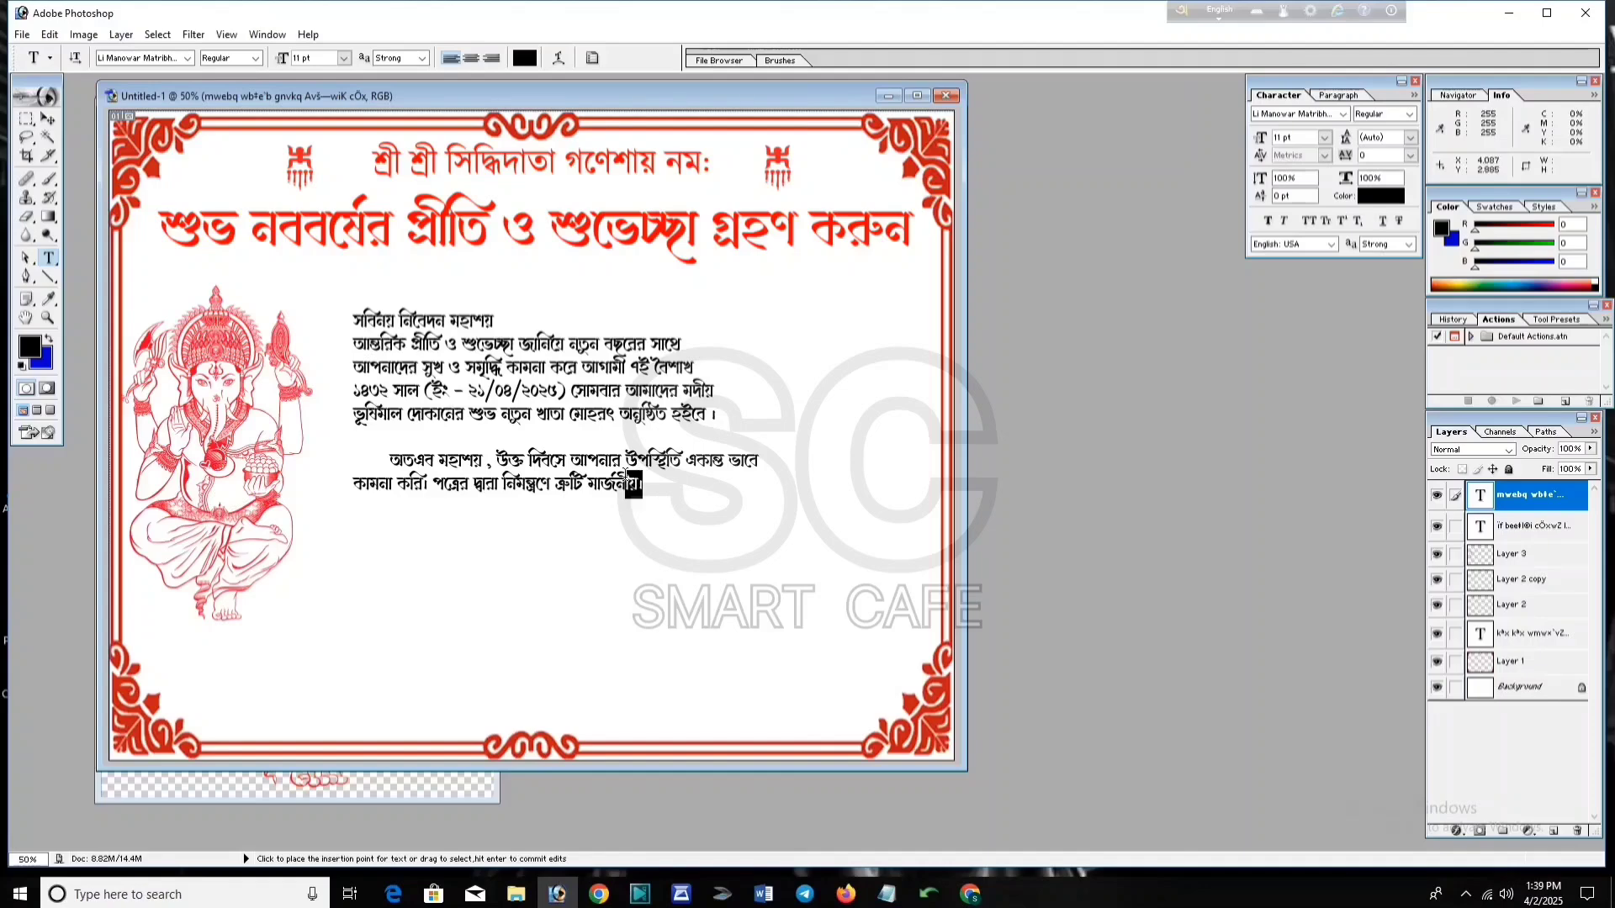
# Step: Colour the whole body paragraph red
pyautogui.moveTo(633, 484); pyautogui.dragTo(400, 323)
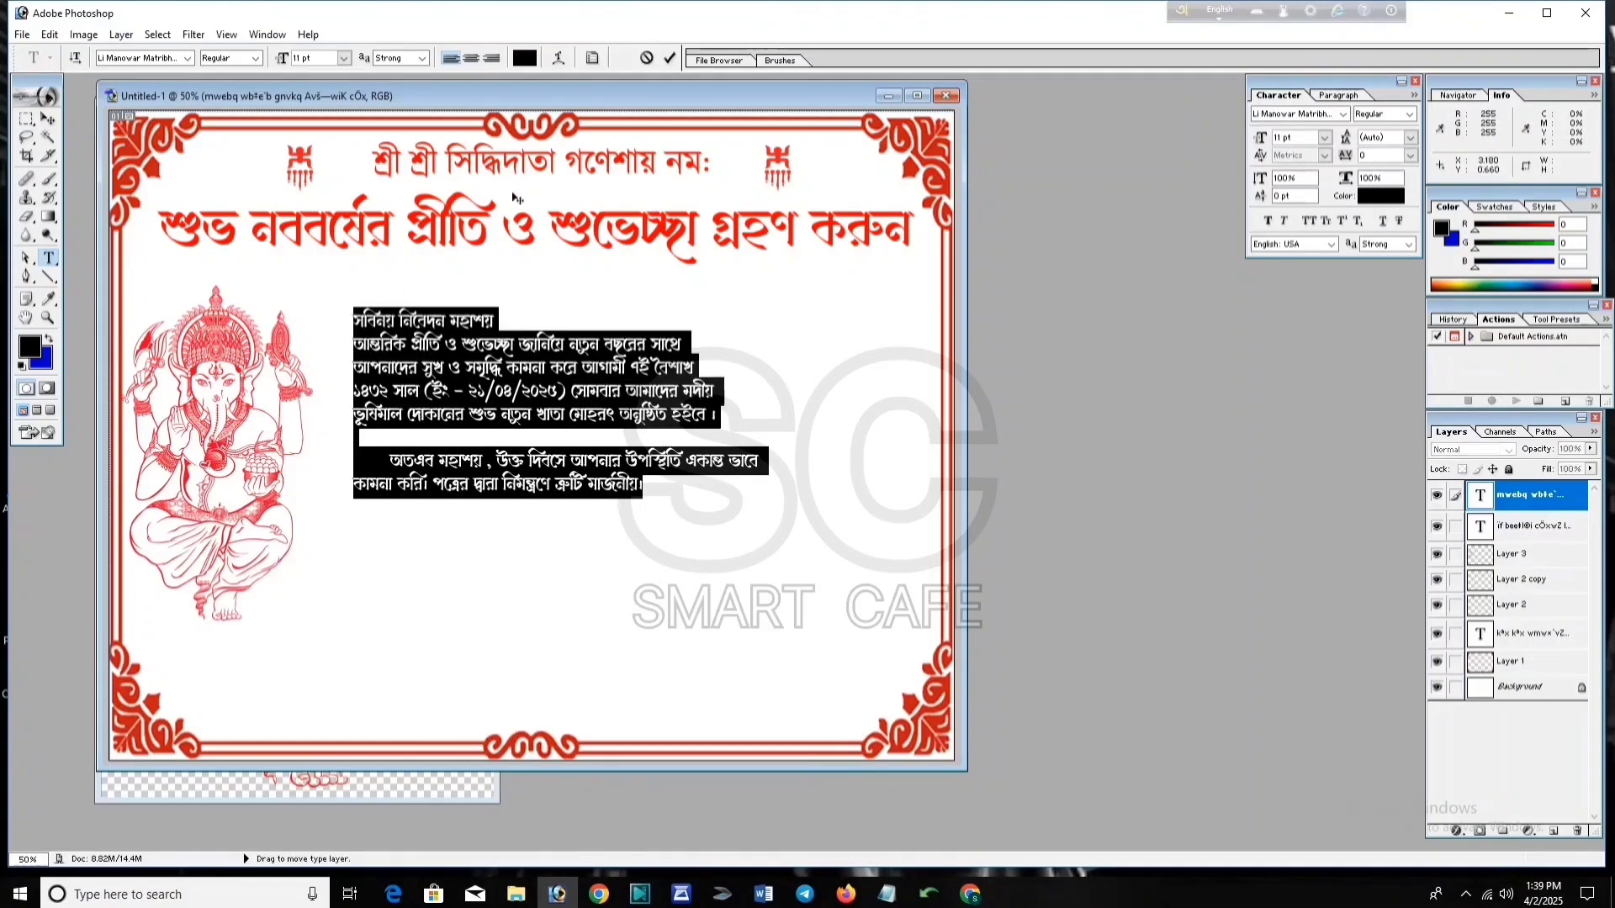
pyautogui.click(525, 58)
pyautogui.click(951, 592)
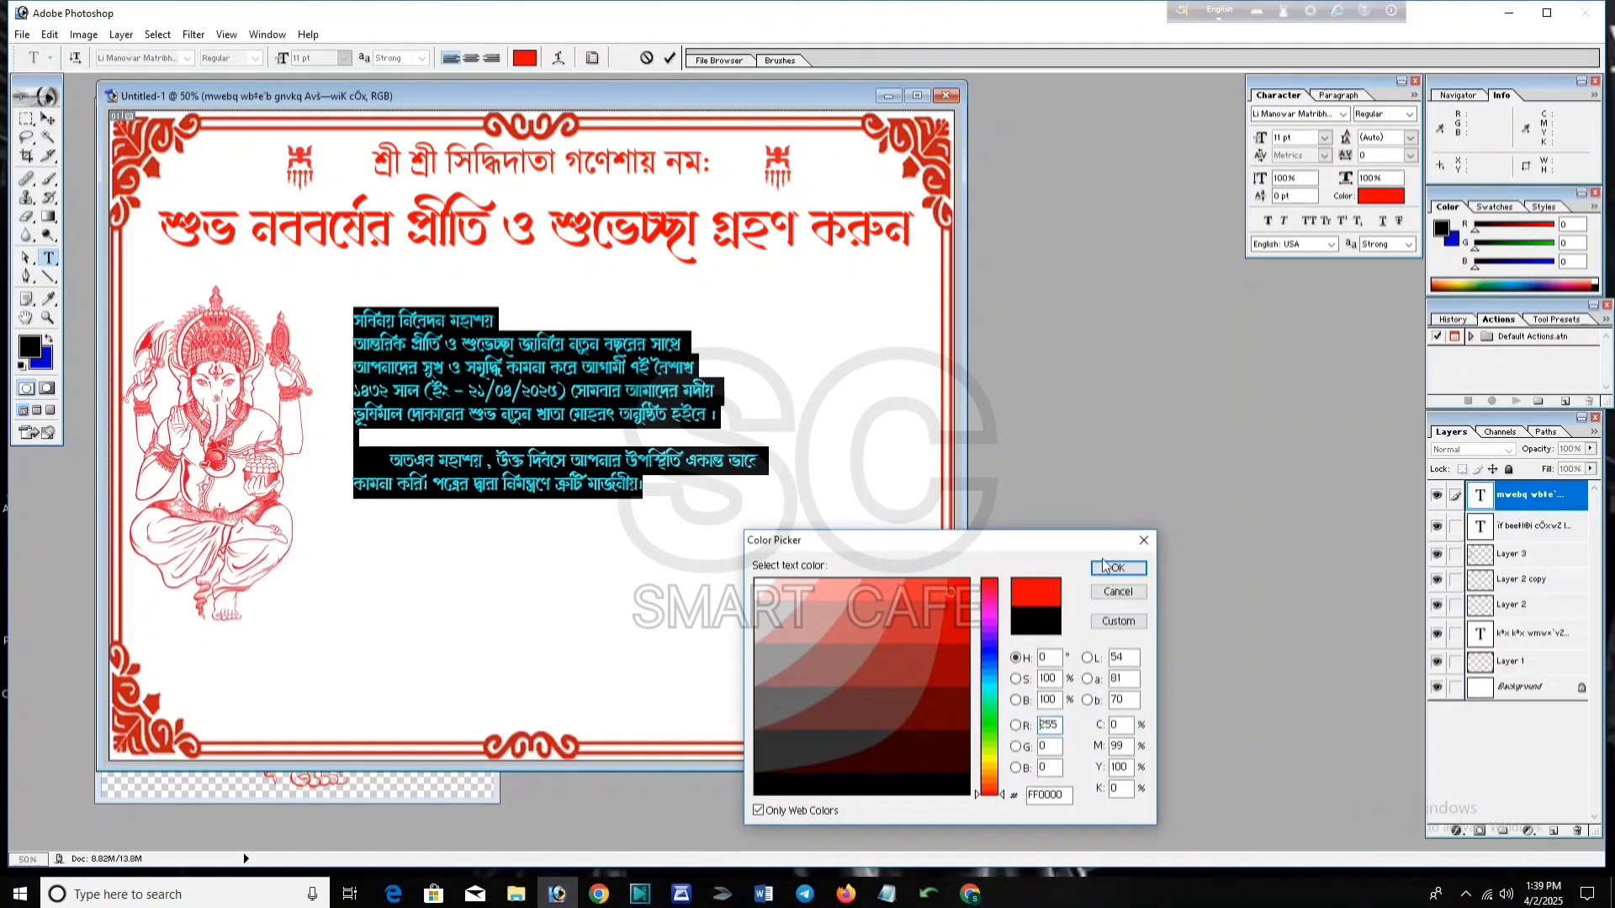
pyautogui.click(1117, 568)
pyautogui.click(670, 57)
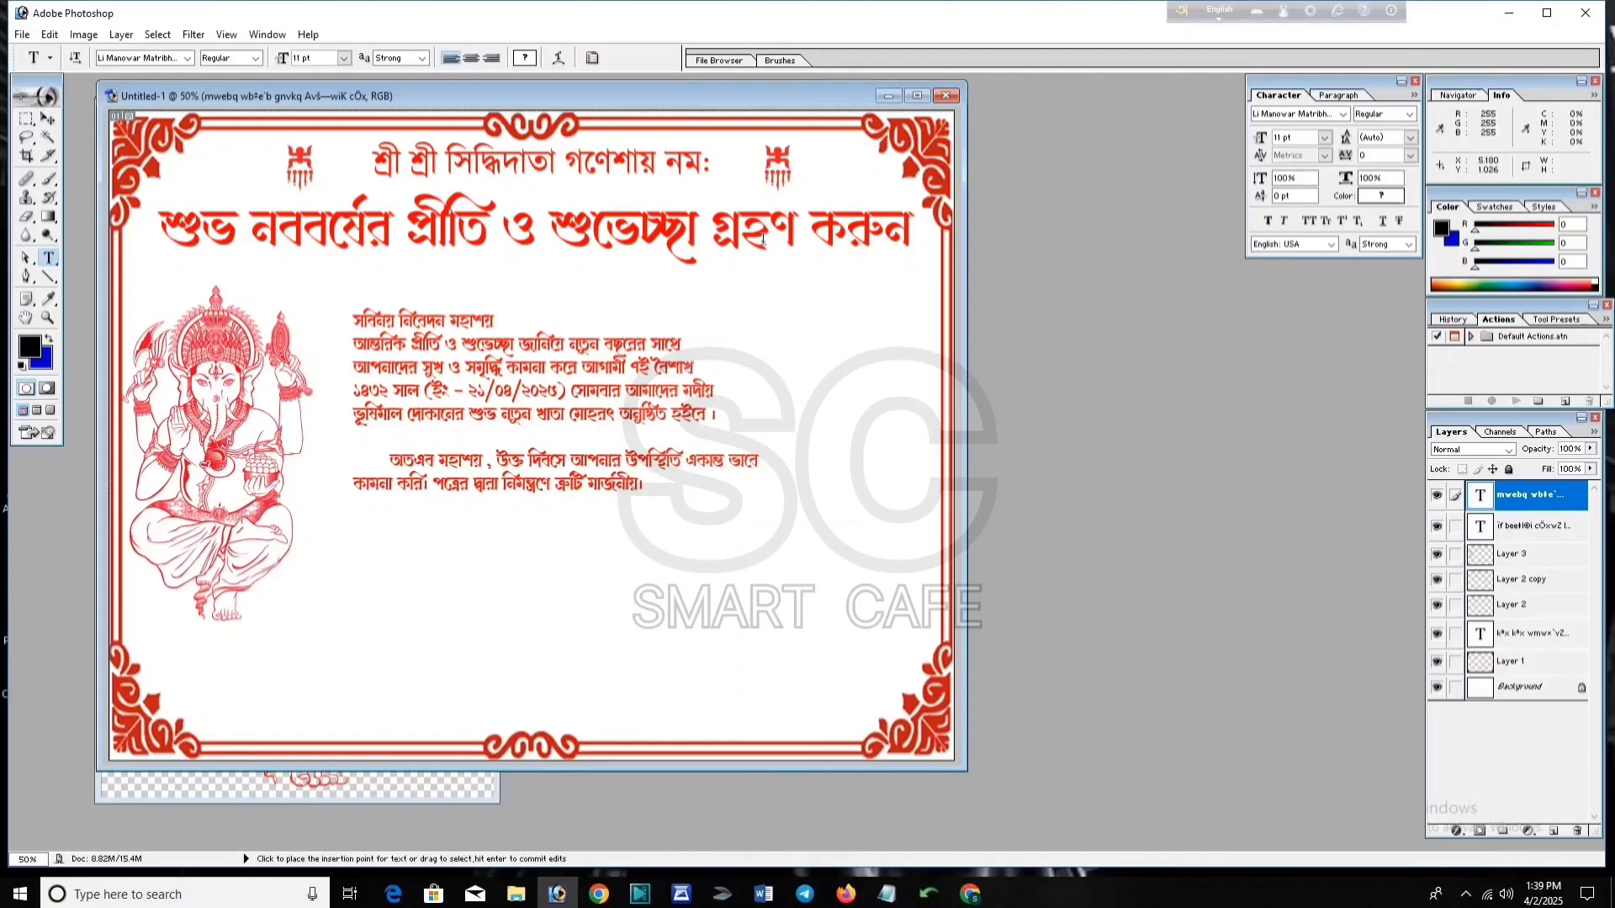
pyautogui.click(48, 119)
# Step: Scale and stretch the body paragraph to about 137% wide by 118% tall, inside the right border
pyautogui.moveTo(529, 455)
pyautogui.mouseDown()
pyautogui.moveTo(607, 421)
pyautogui.moveTo(530, 455)
pyautogui.mouseUp()
pyautogui.hotkey('ctrl', 't')
pyautogui.moveTo(755, 527); pyautogui.dragTo(840, 572)
pyautogui.moveTo(716, 508); pyautogui.dragTo(709, 466)
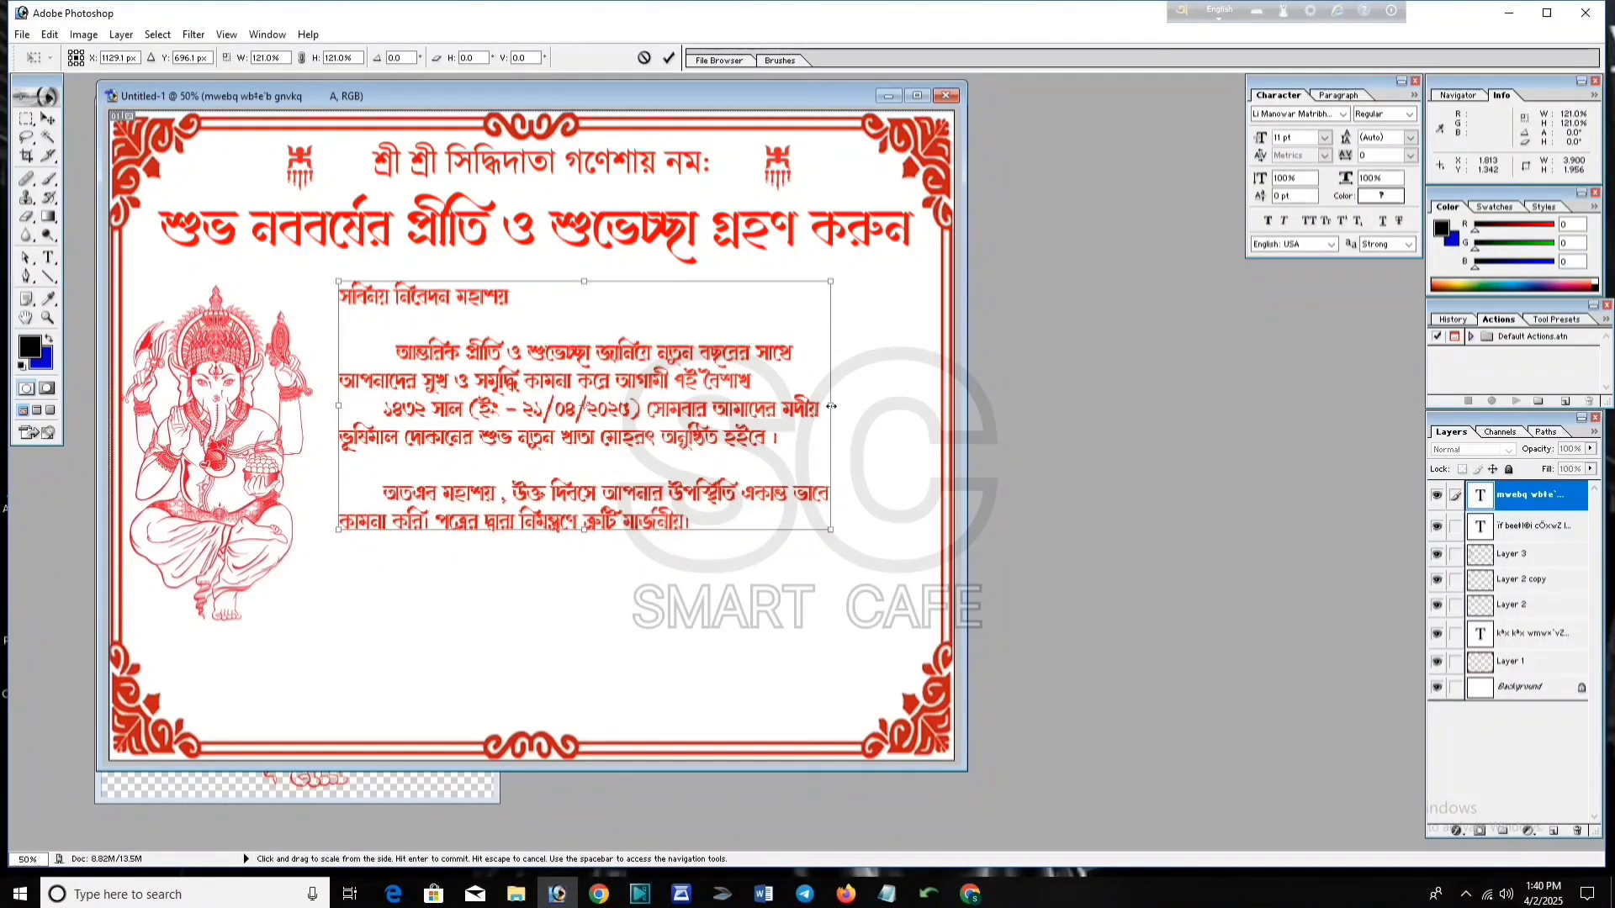
pyautogui.moveTo(831, 406); pyautogui.dragTo(909, 406)
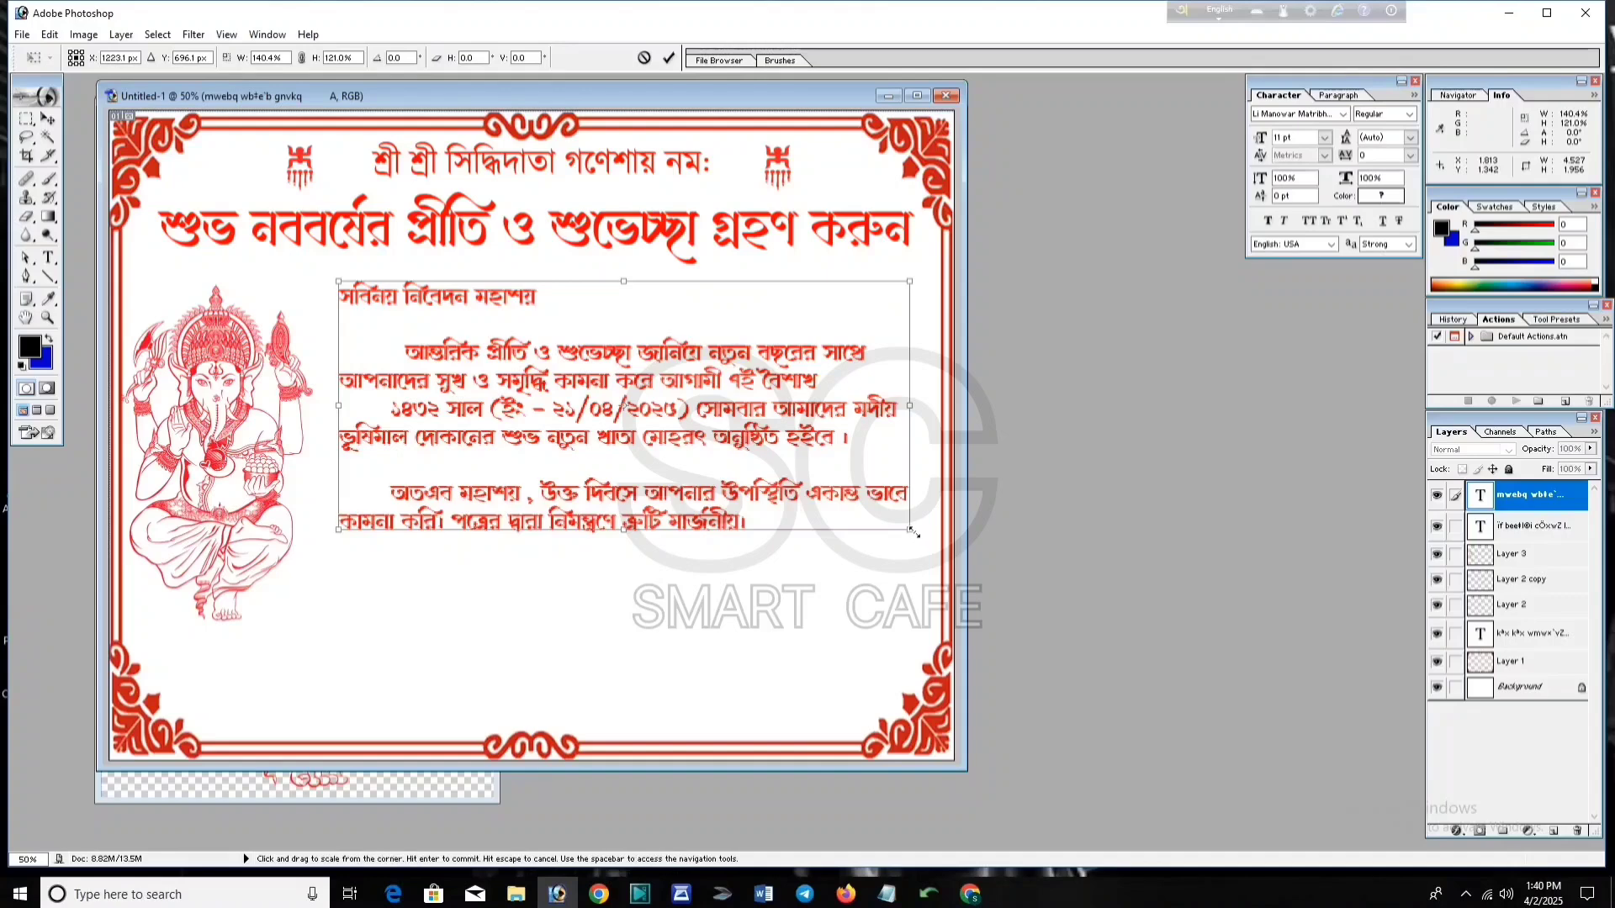
pyautogui.moveTo(913, 531); pyautogui.dragTo(925, 527)
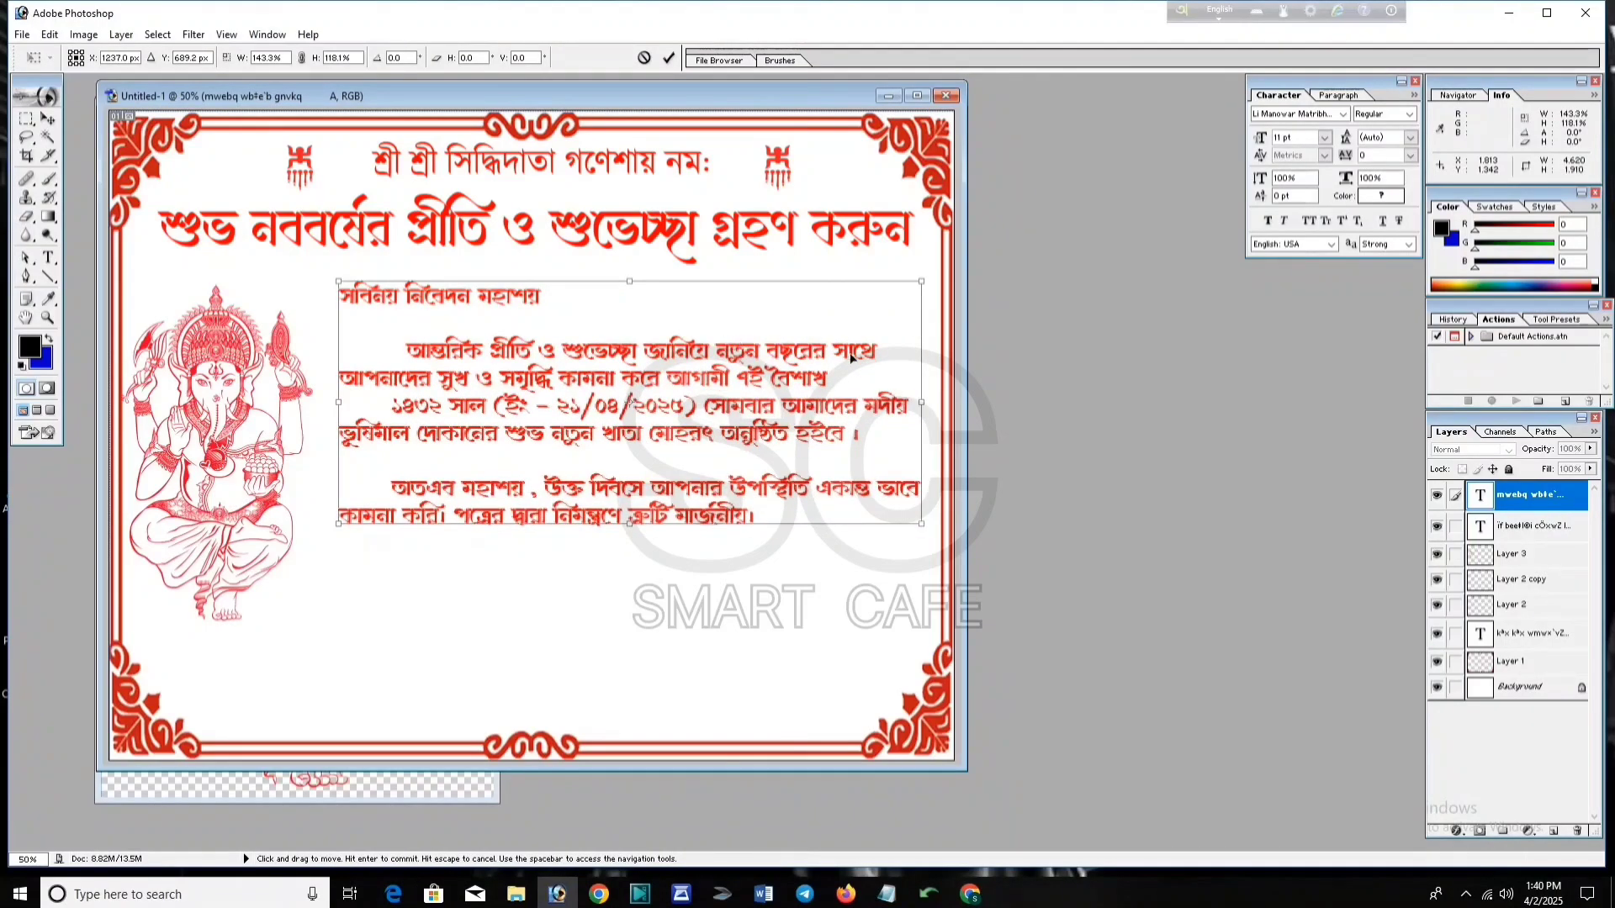
pyautogui.moveTo(922, 402); pyautogui.dragTo(897, 403)
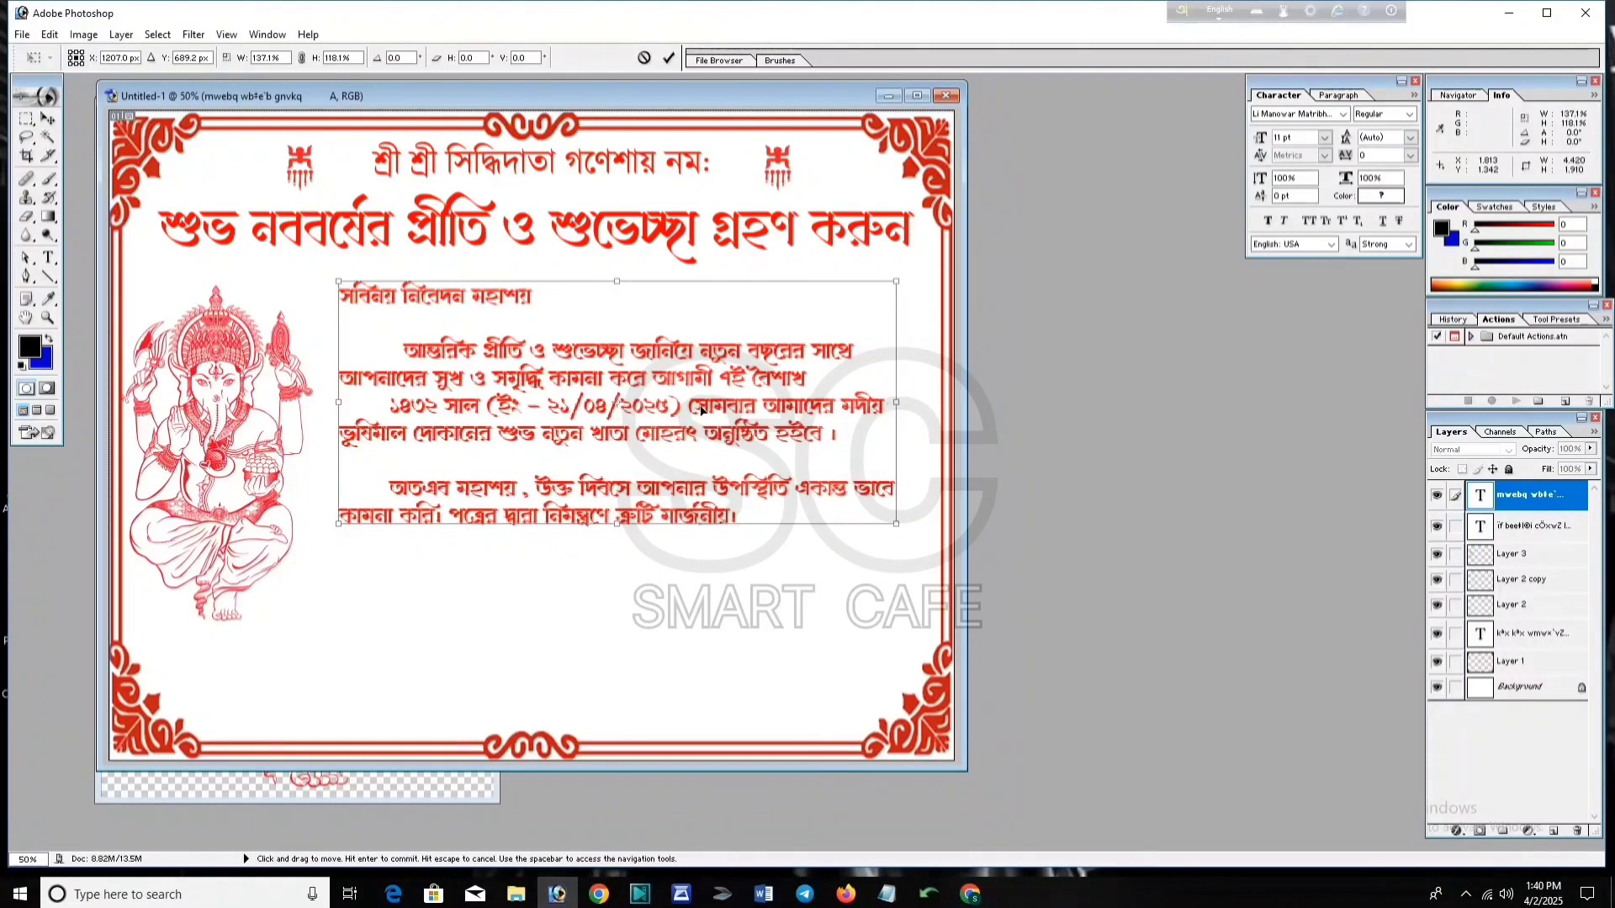
pyautogui.press('Return')
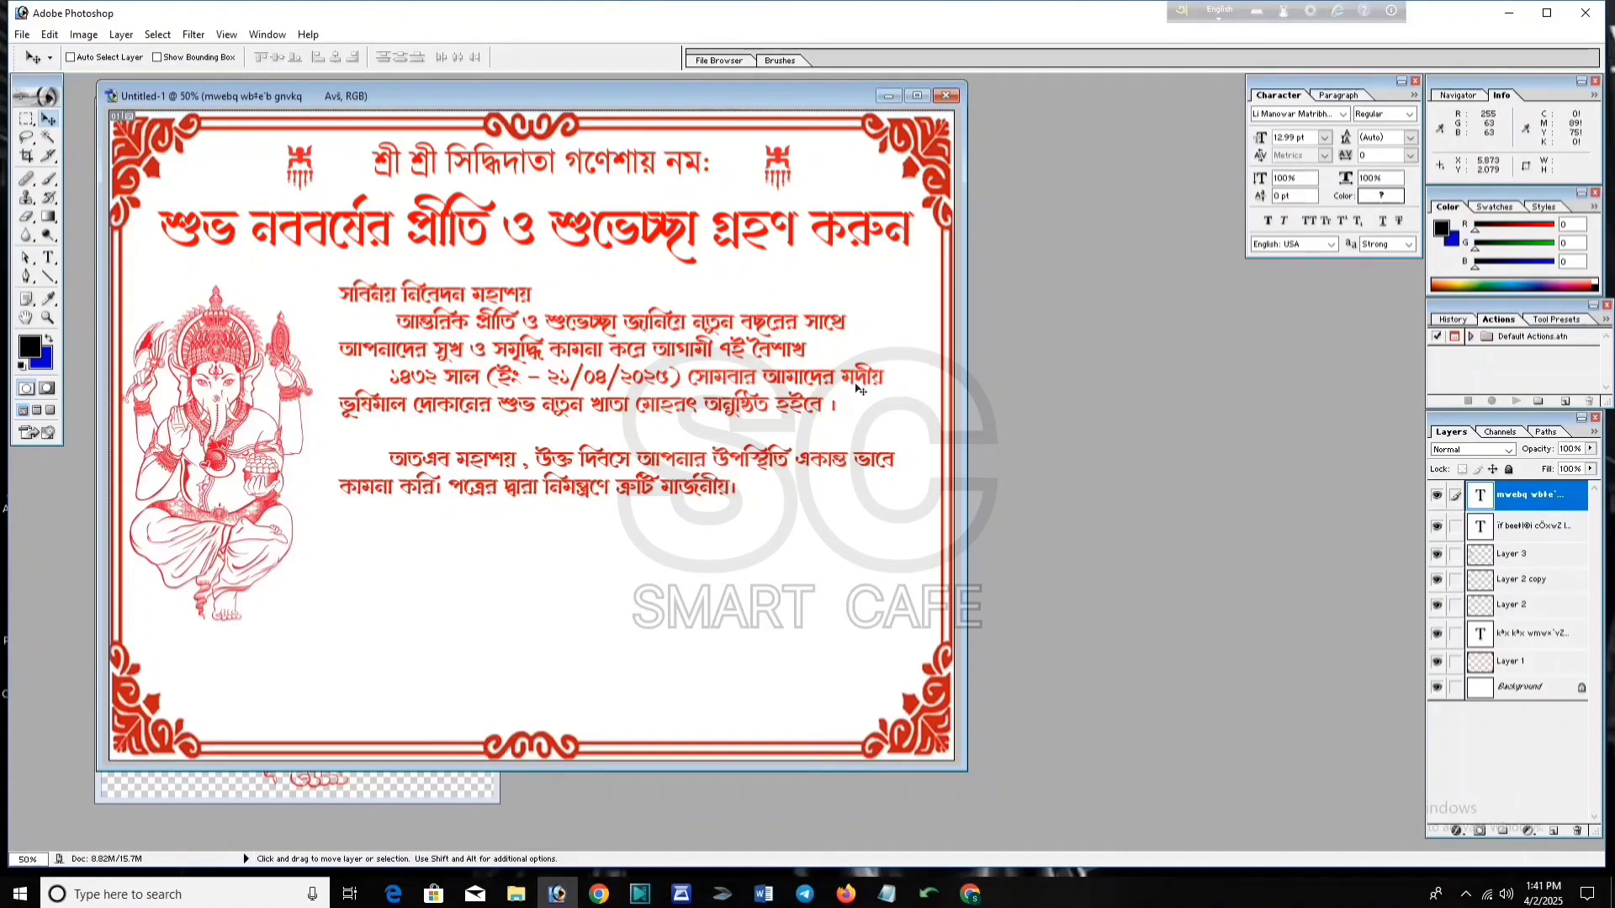
# Step: Select the two signature lines in the Notepad notes
pyautogui.click(887, 893)
pyautogui.click(265, 325)
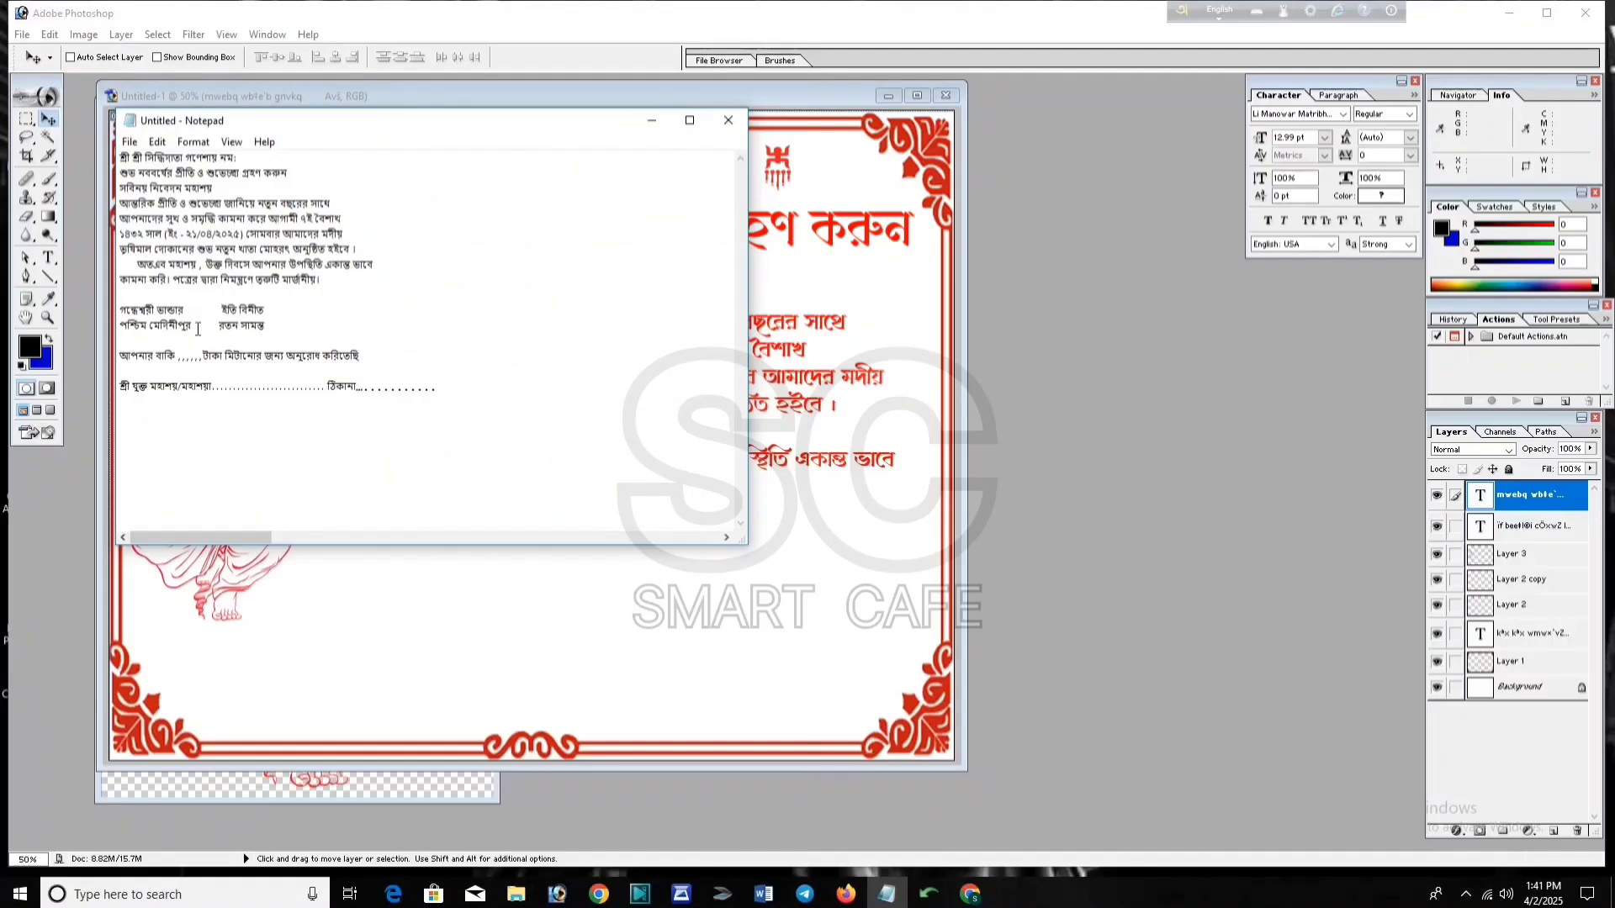
pyautogui.moveTo(198, 329); pyautogui.dragTo(158, 311)
pyautogui.click(346, 334)
pyautogui.moveTo(273, 330); pyautogui.dragTo(138, 312)
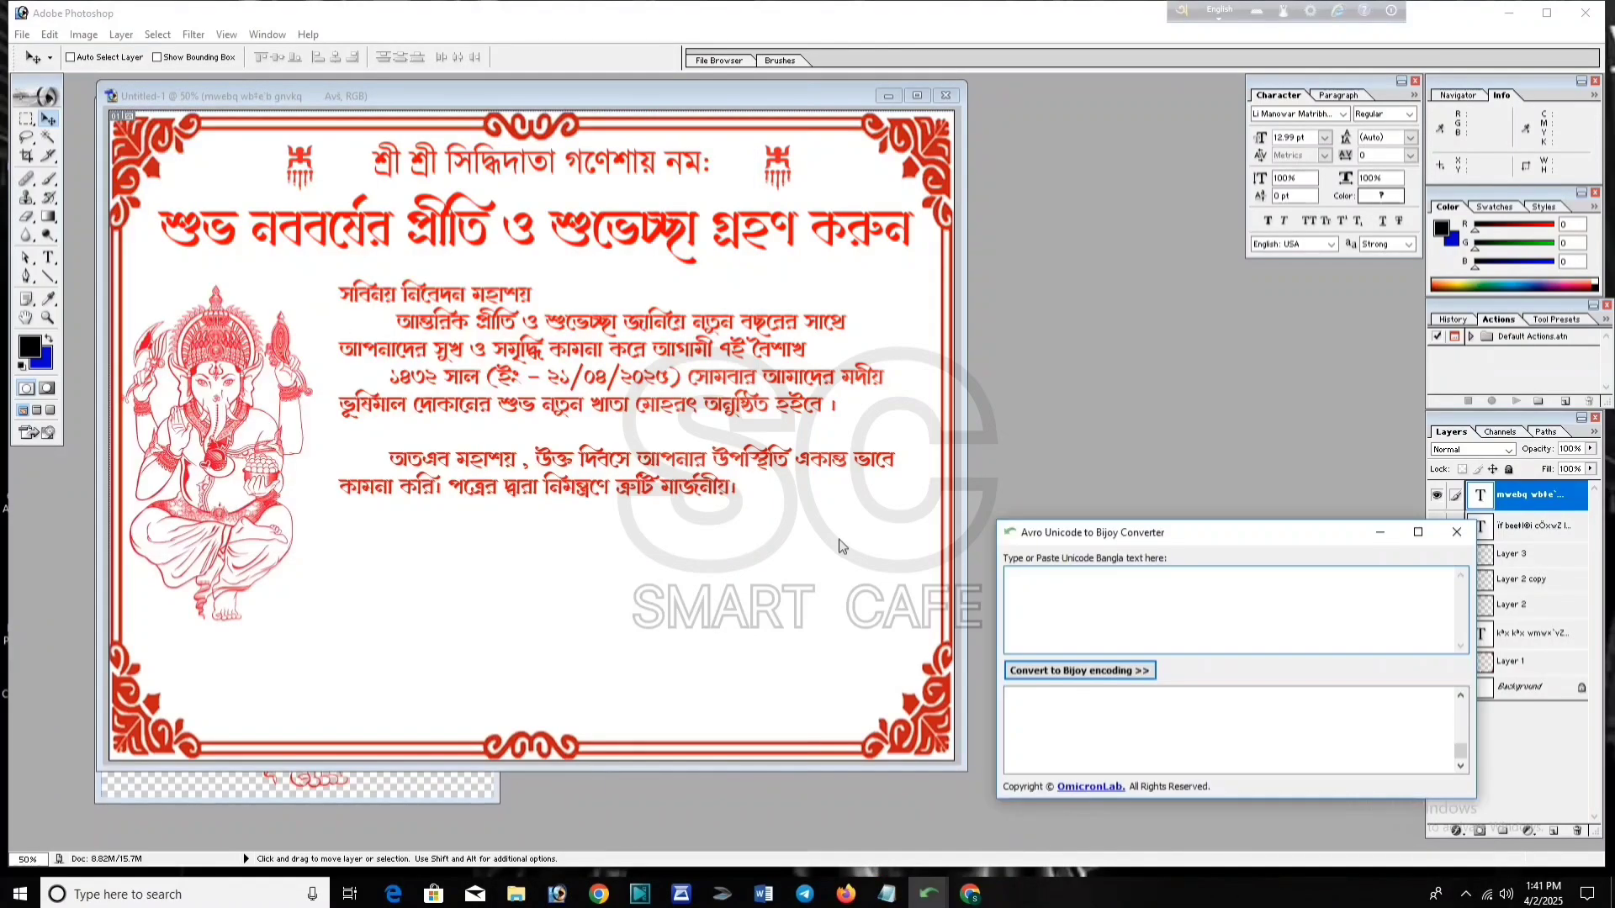
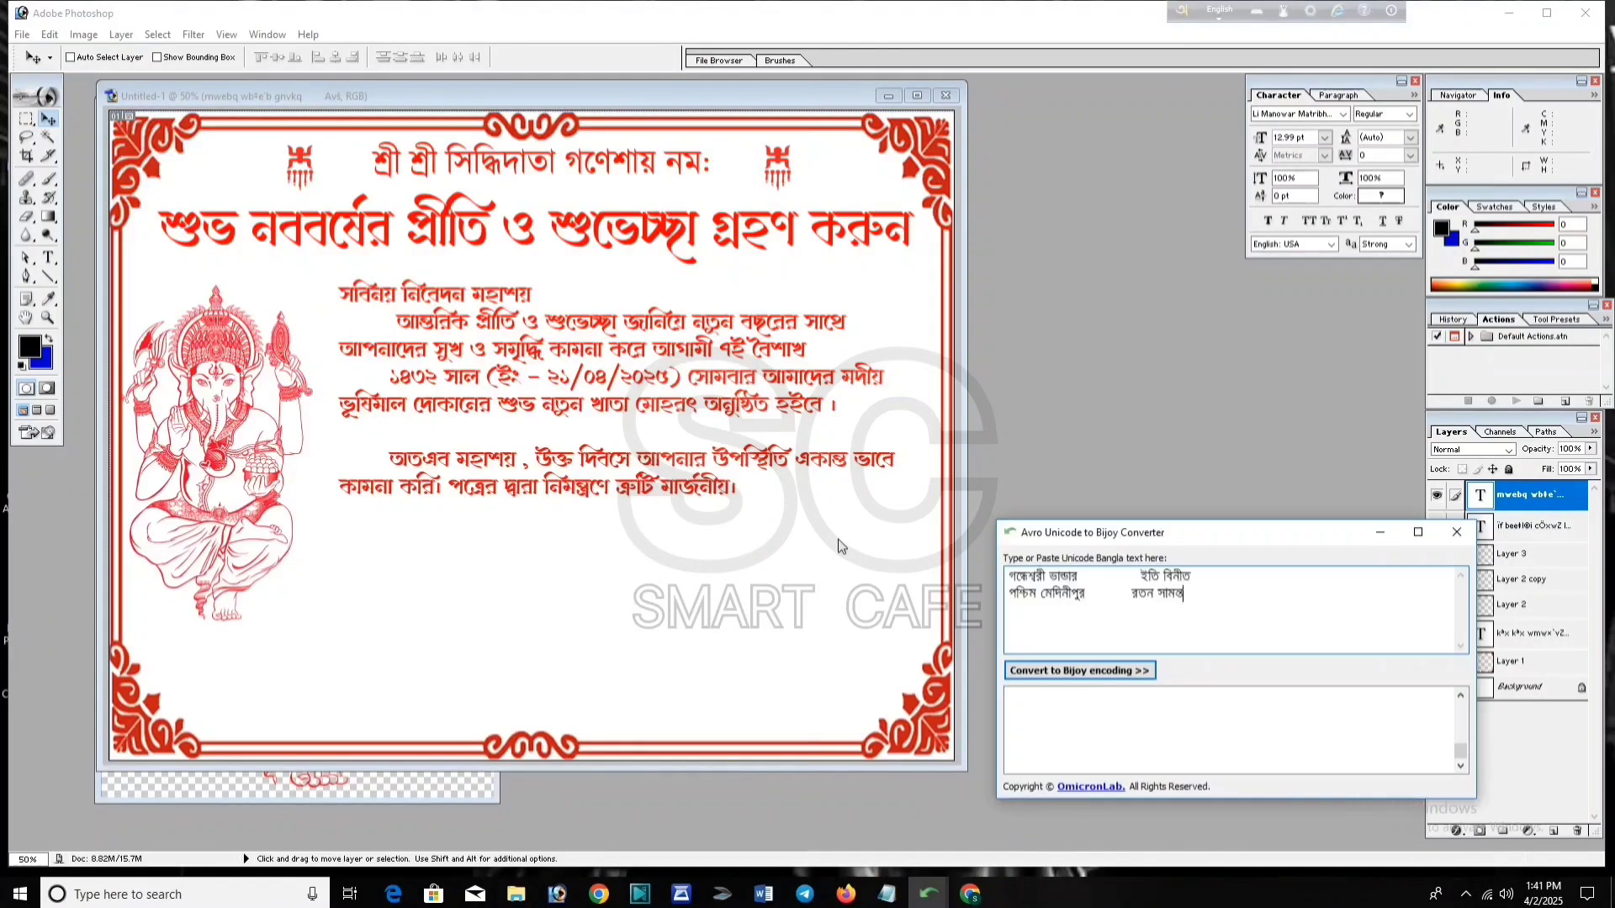
# Step: Paste the signature lines into the converter, convert them to Bijoy, and select the output
pyautogui.click(1079, 671)
pyautogui.moveTo(1236, 726); pyautogui.dragTo(1002, 700)
pyautogui.hotkey('ctrl', 'c')
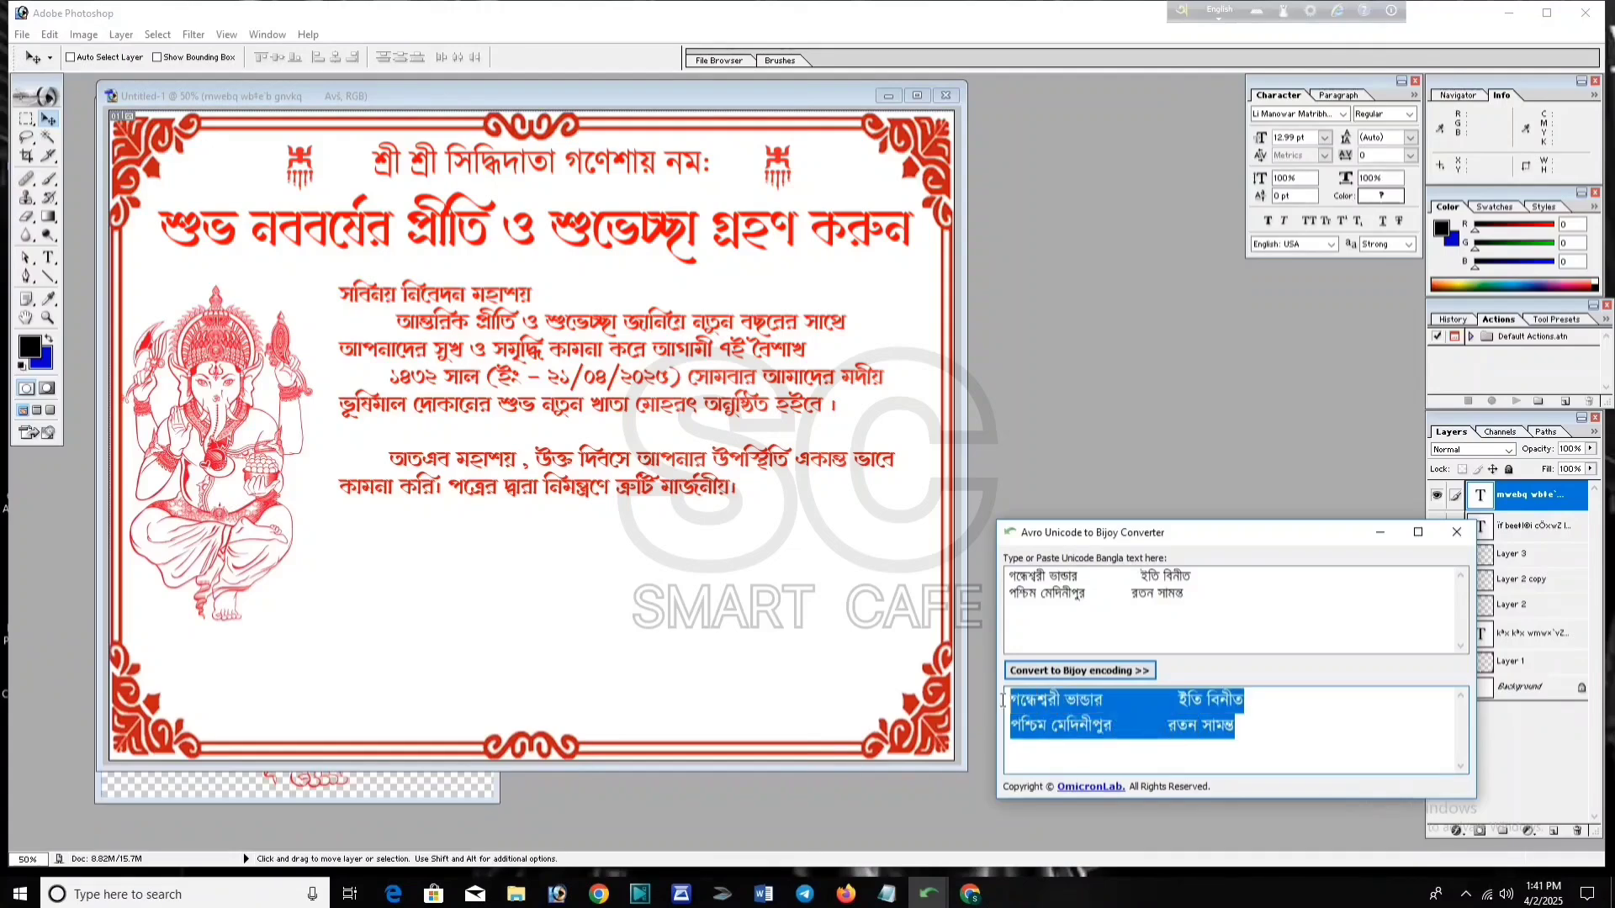
pyautogui.click(1132, 468)
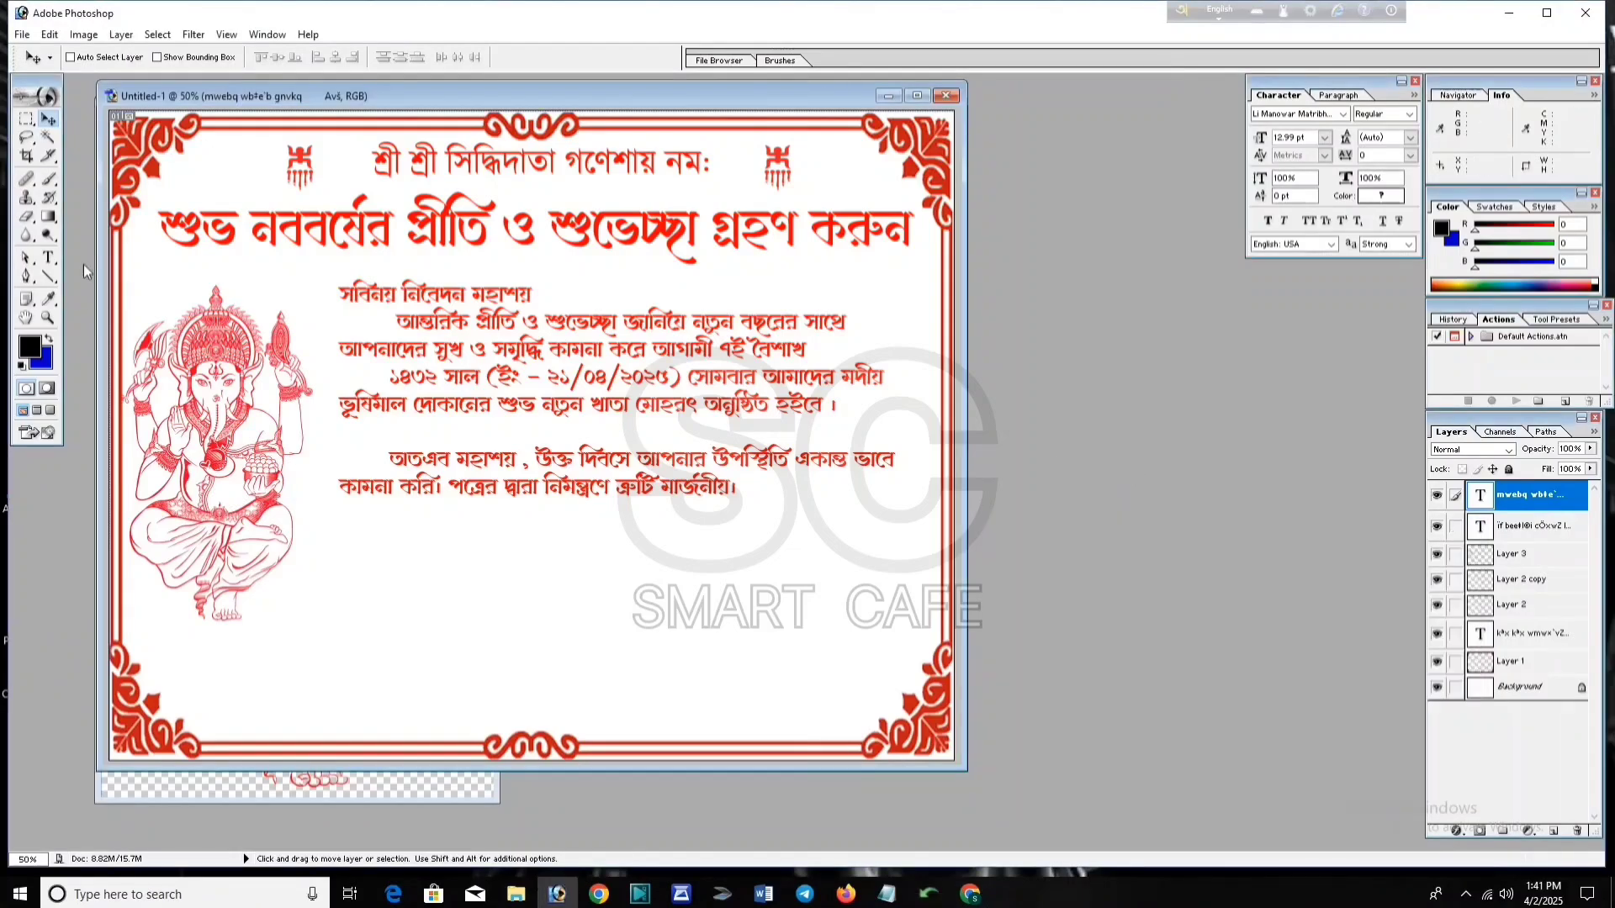
pyautogui.click(48, 258)
# Step: Paste the signature lines below the body paragraph and colour them red
pyautogui.click(354, 547)
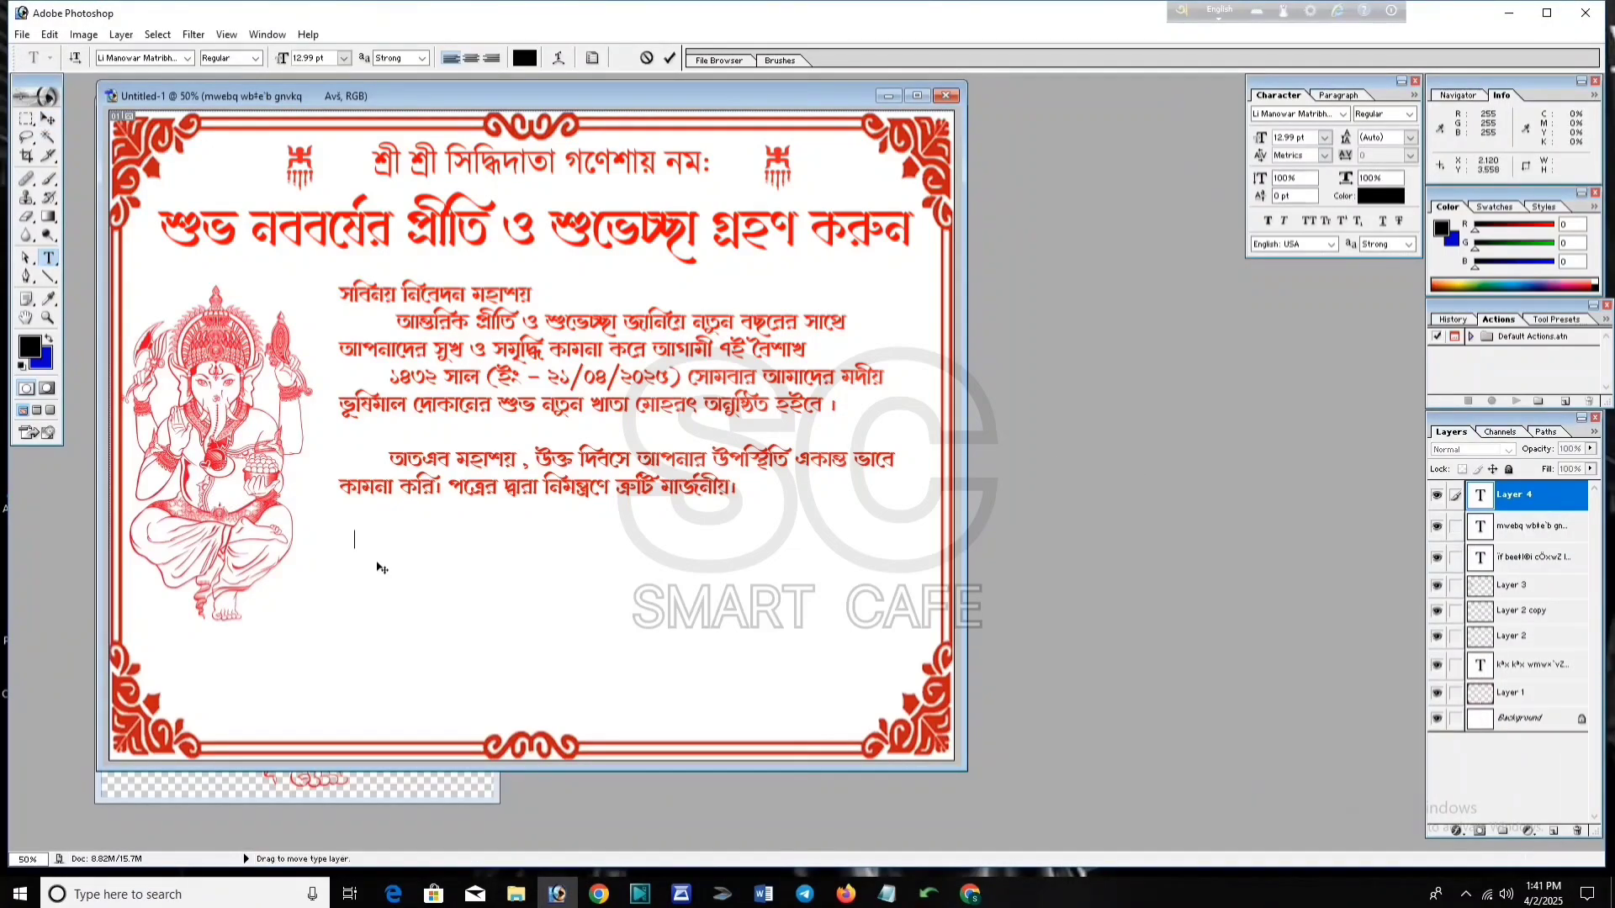
pyautogui.hotkey('ctrl', 'v')
pyautogui.hotkey('ctrl', 'Return')
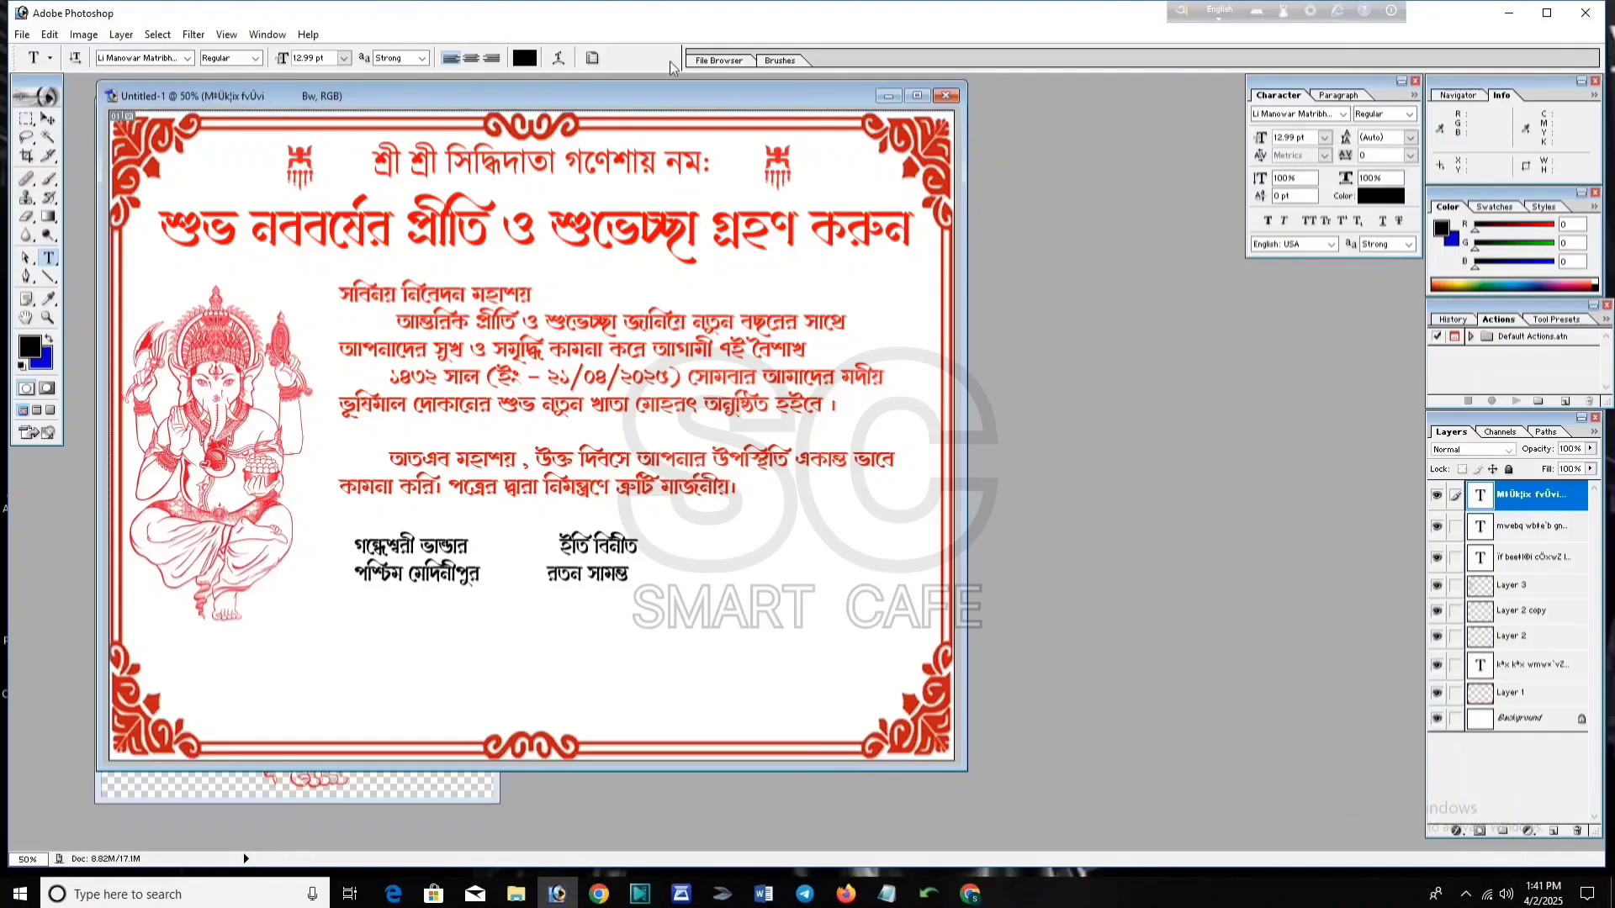
pyautogui.moveTo(630, 577)
pyautogui.mouseDown()
pyautogui.moveTo(370, 551)
pyautogui.moveTo(352, 533)
pyautogui.mouseUp()
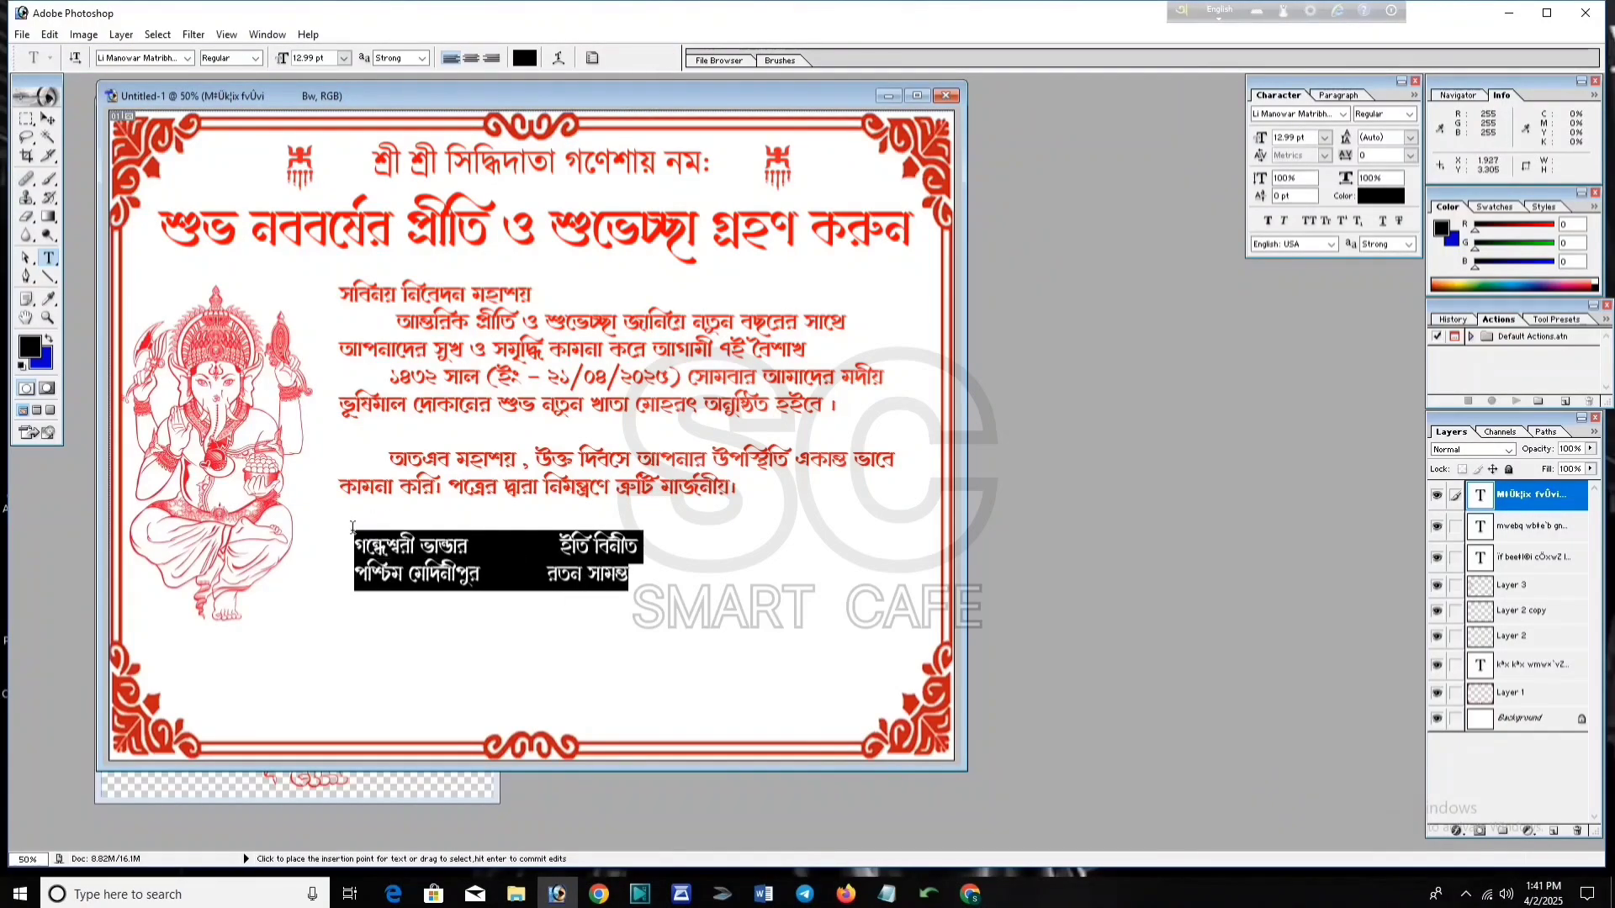
pyautogui.click(526, 61)
pyautogui.write('255')
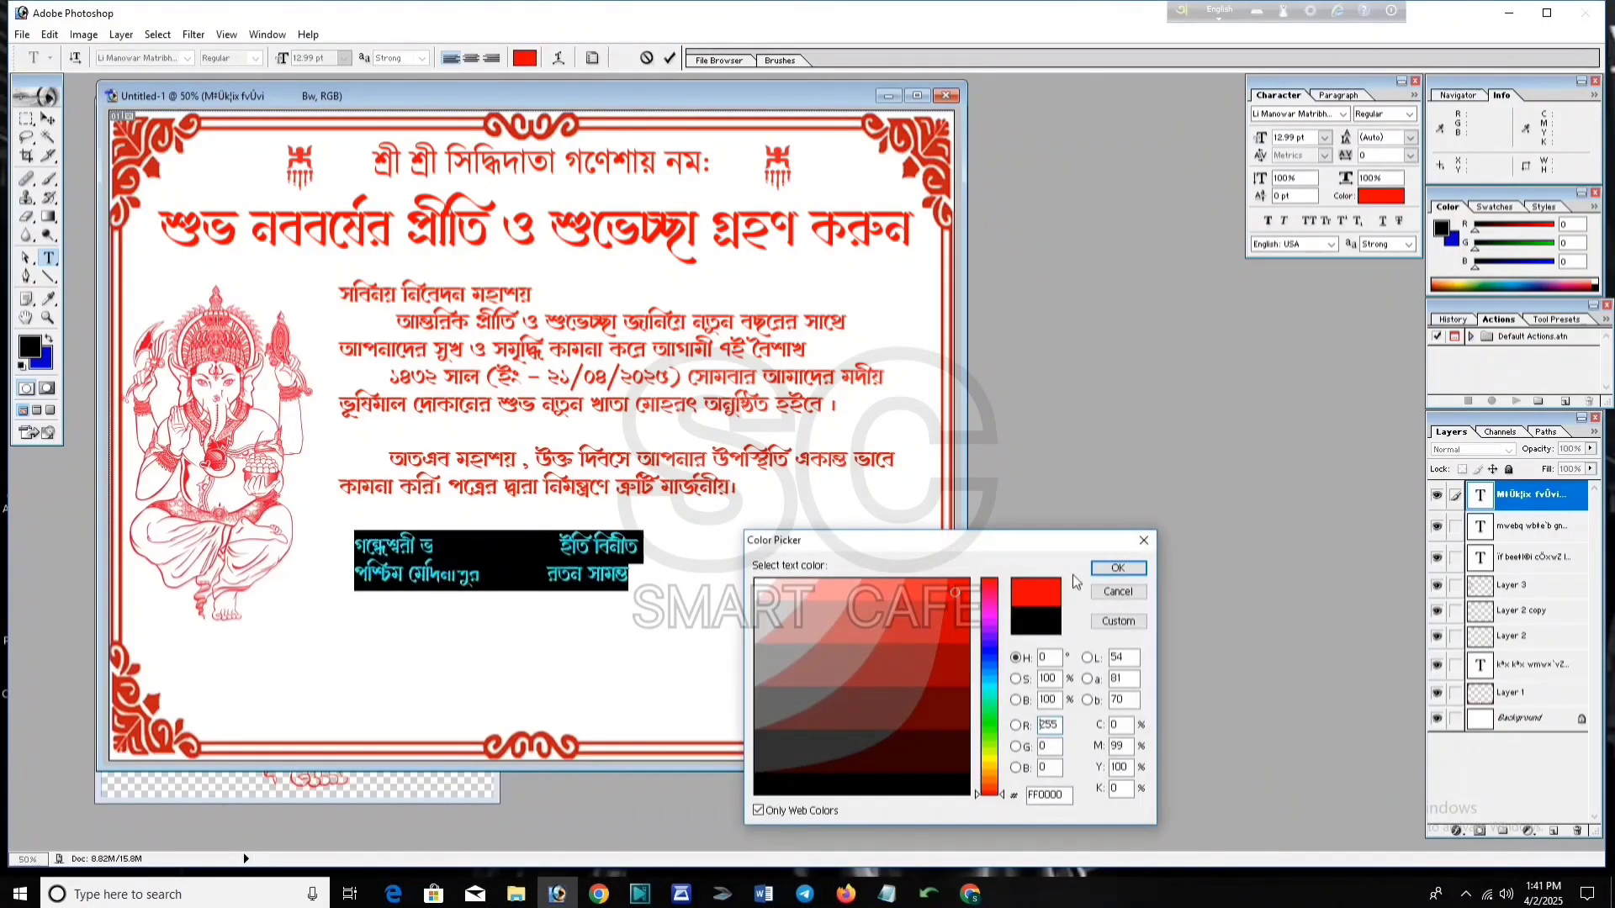
pyautogui.click(1112, 569)
pyautogui.click(671, 59)
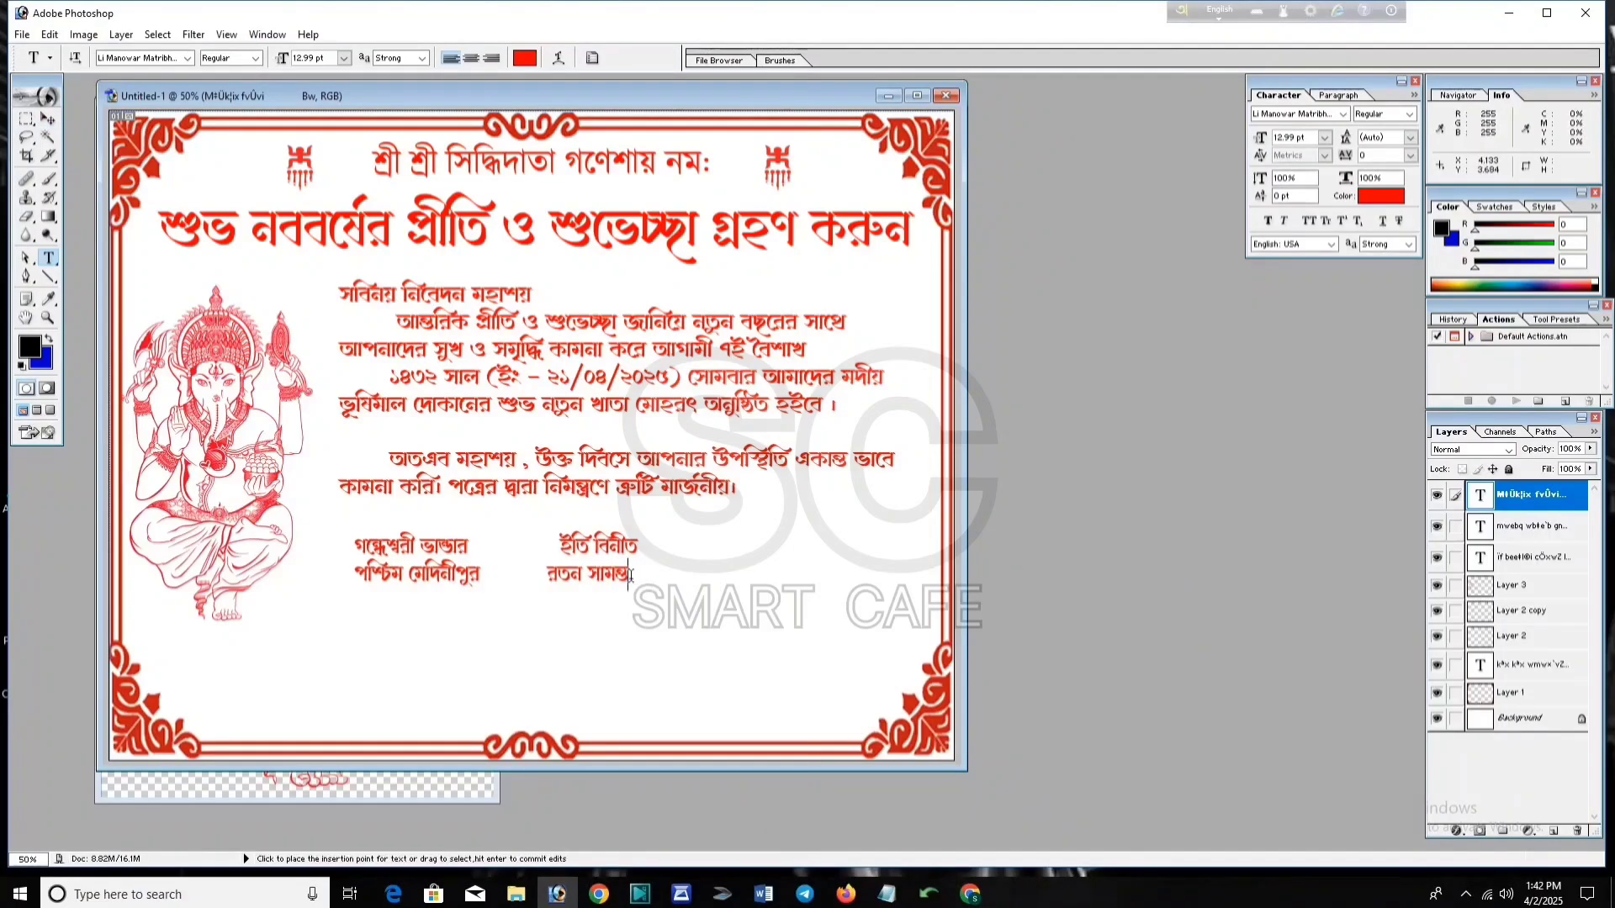
# Step: Set the signature block in Li Alinur Tumatul ANSI V1 and shift it slightly right
pyautogui.moveTo(640, 579); pyautogui.dragTo(353, 534)
pyautogui.click(188, 59)
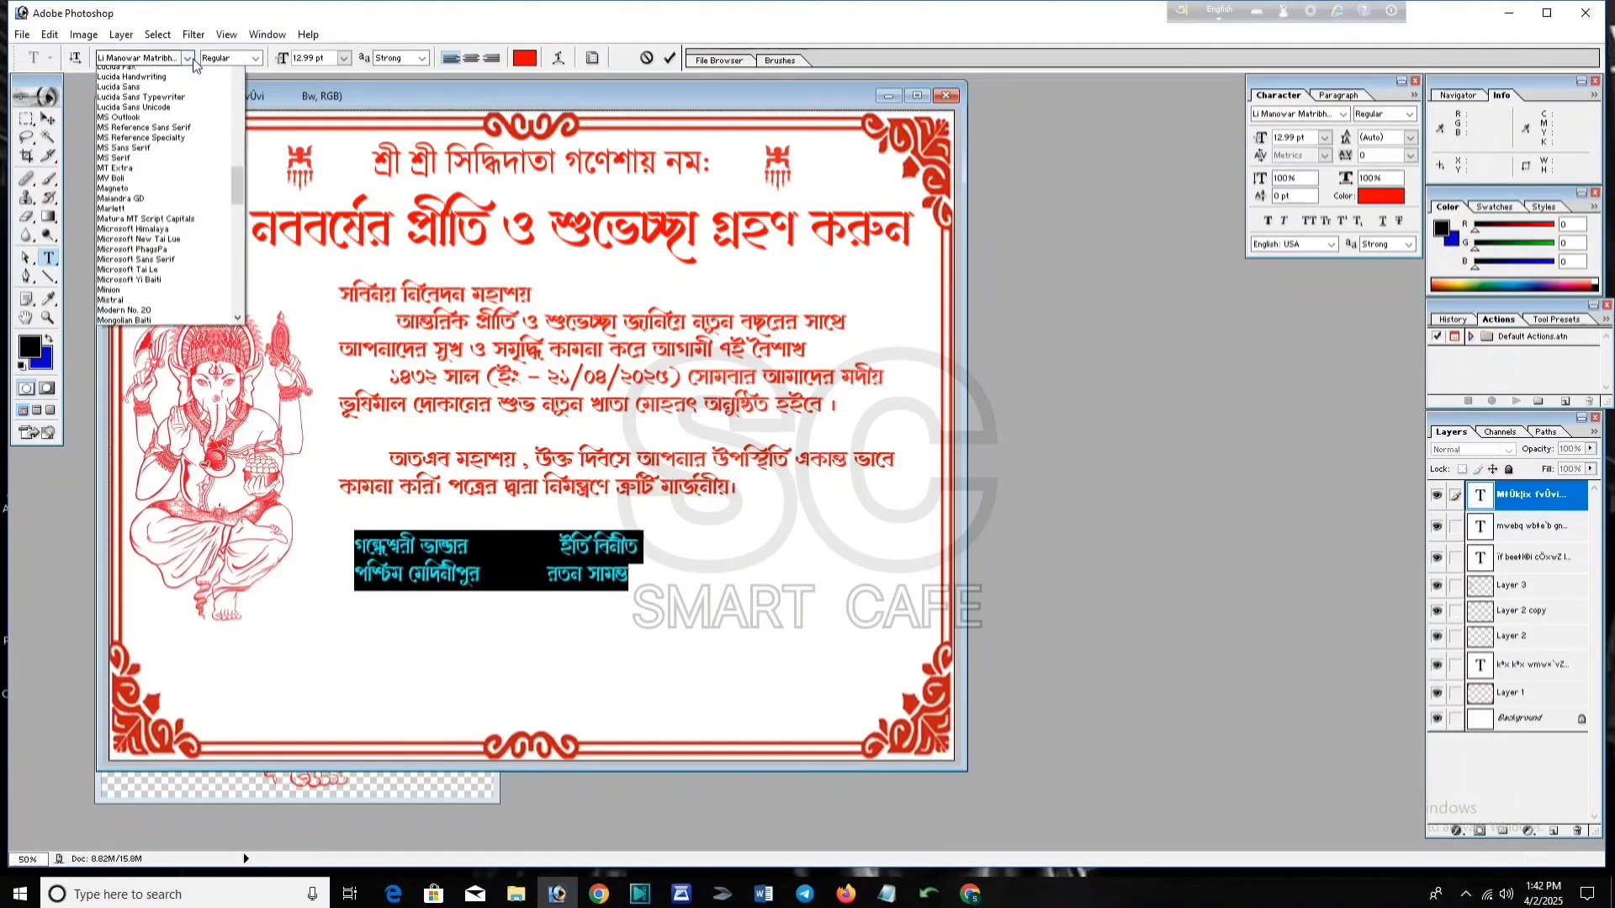
pyautogui.moveTo(236, 233); pyautogui.dragTo(236, 219)
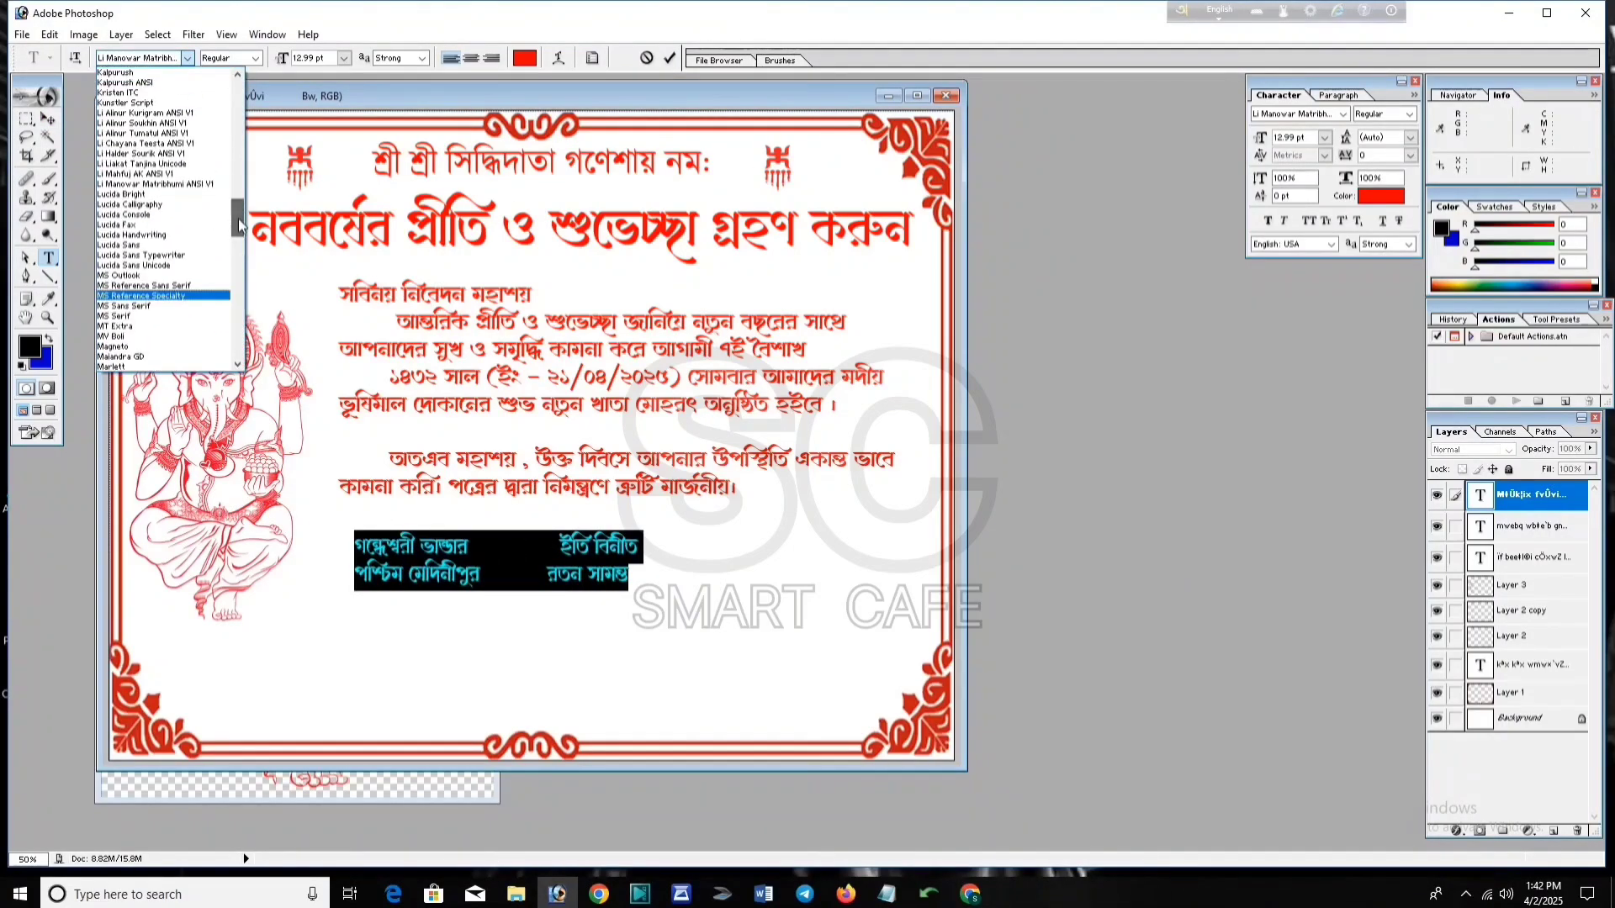
pyautogui.click(190, 123)
pyautogui.click(188, 59)
pyautogui.click(184, 82)
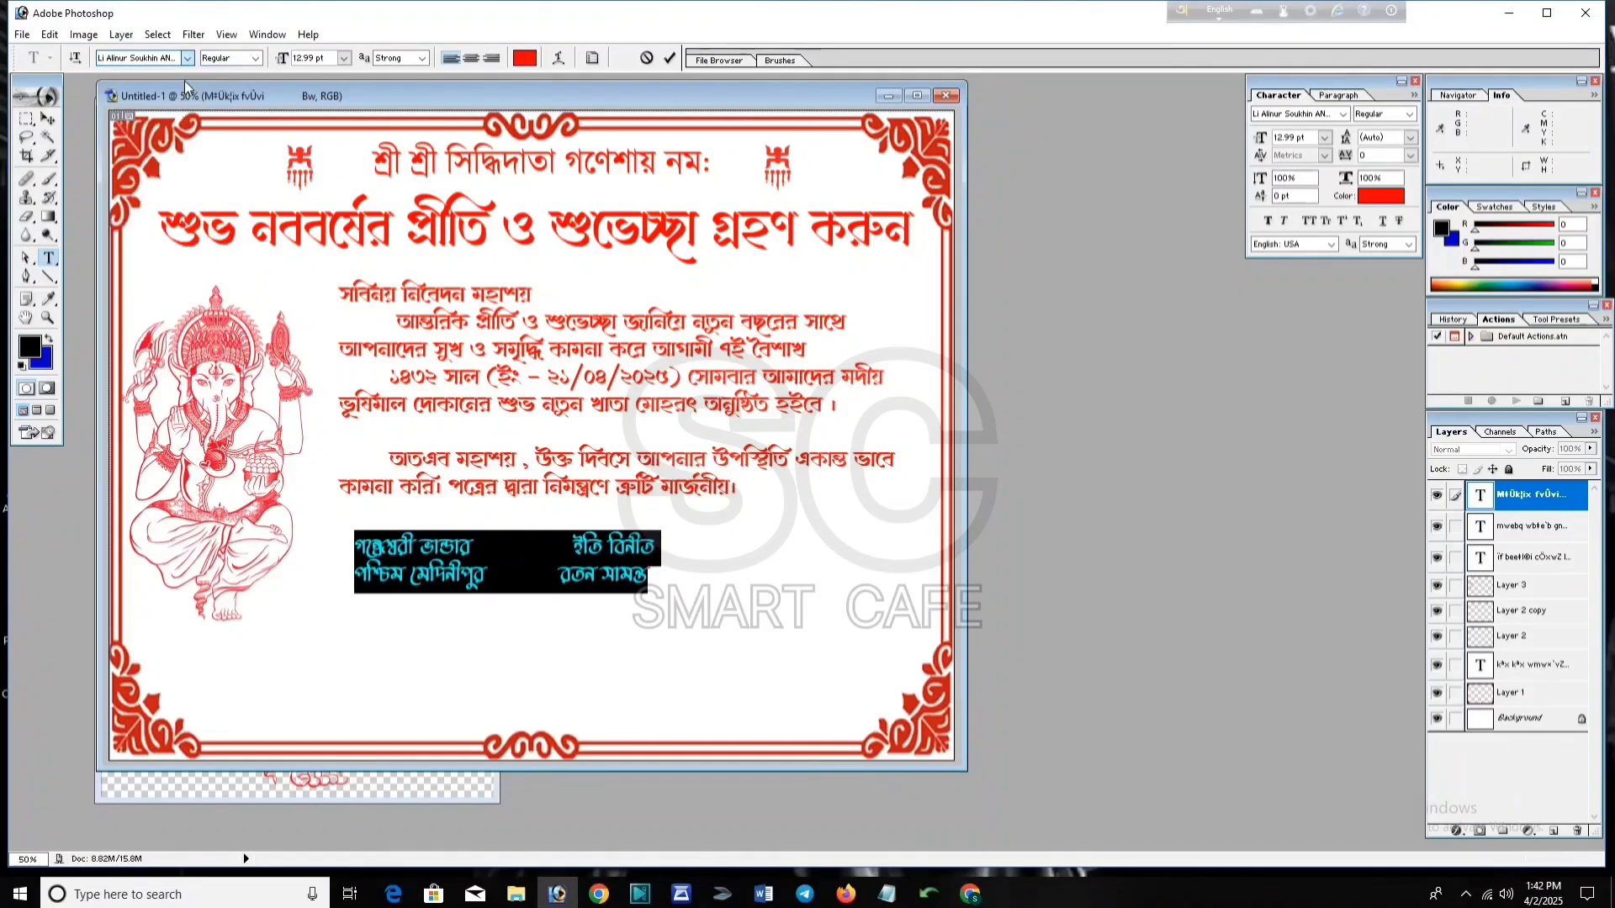
pyautogui.click(670, 57)
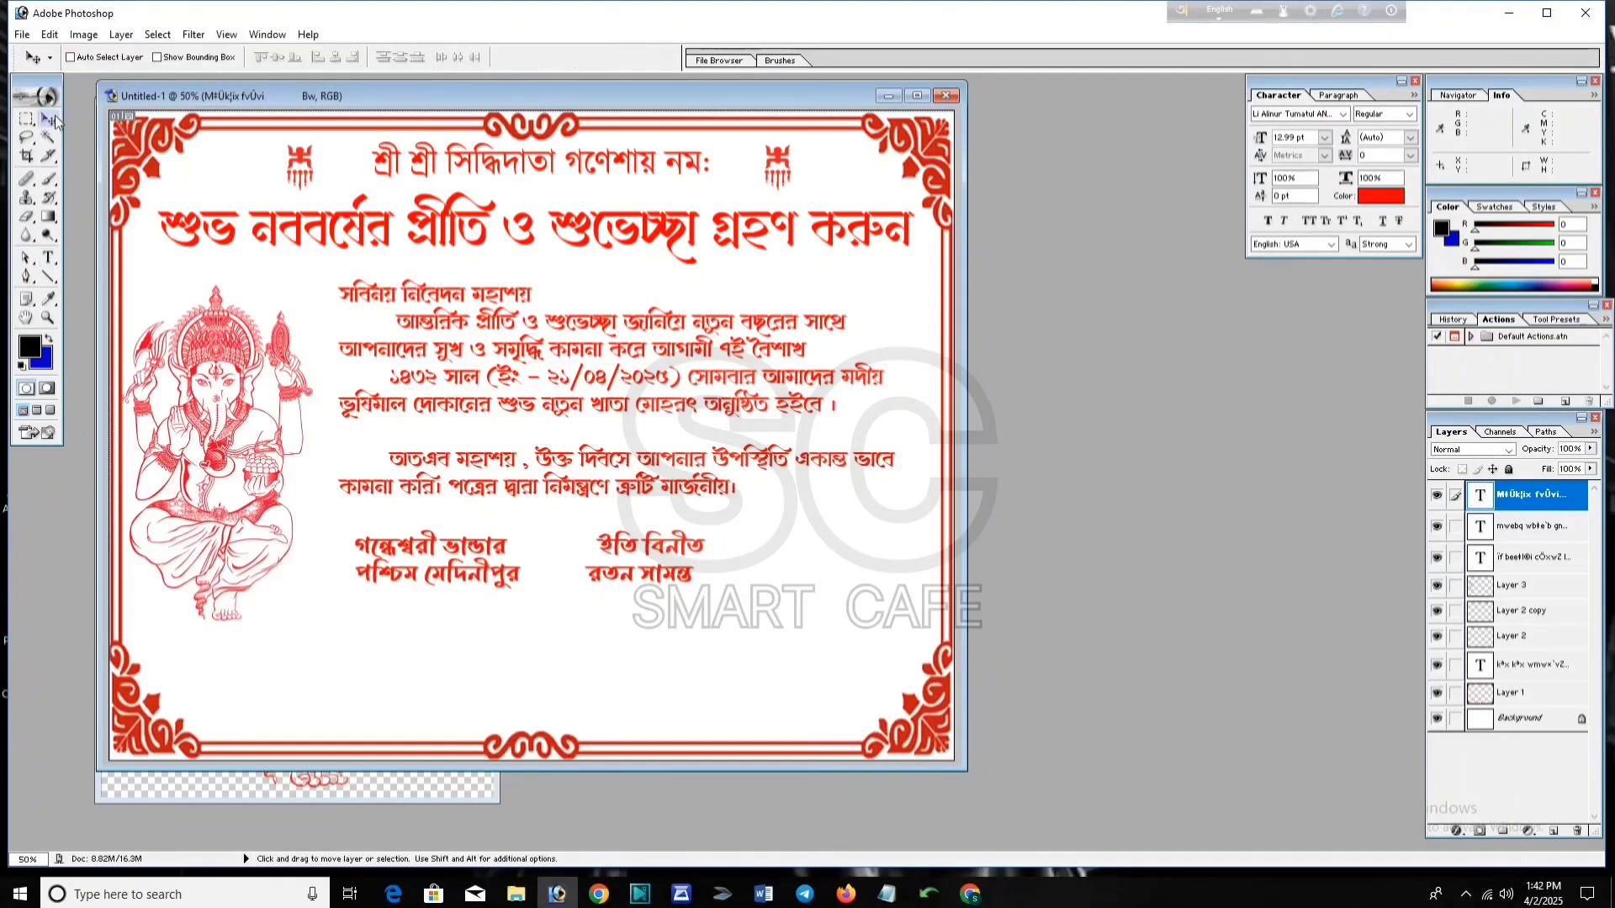
pyautogui.press('v')
pyautogui.moveTo(626, 561); pyautogui.dragTo(683, 556)
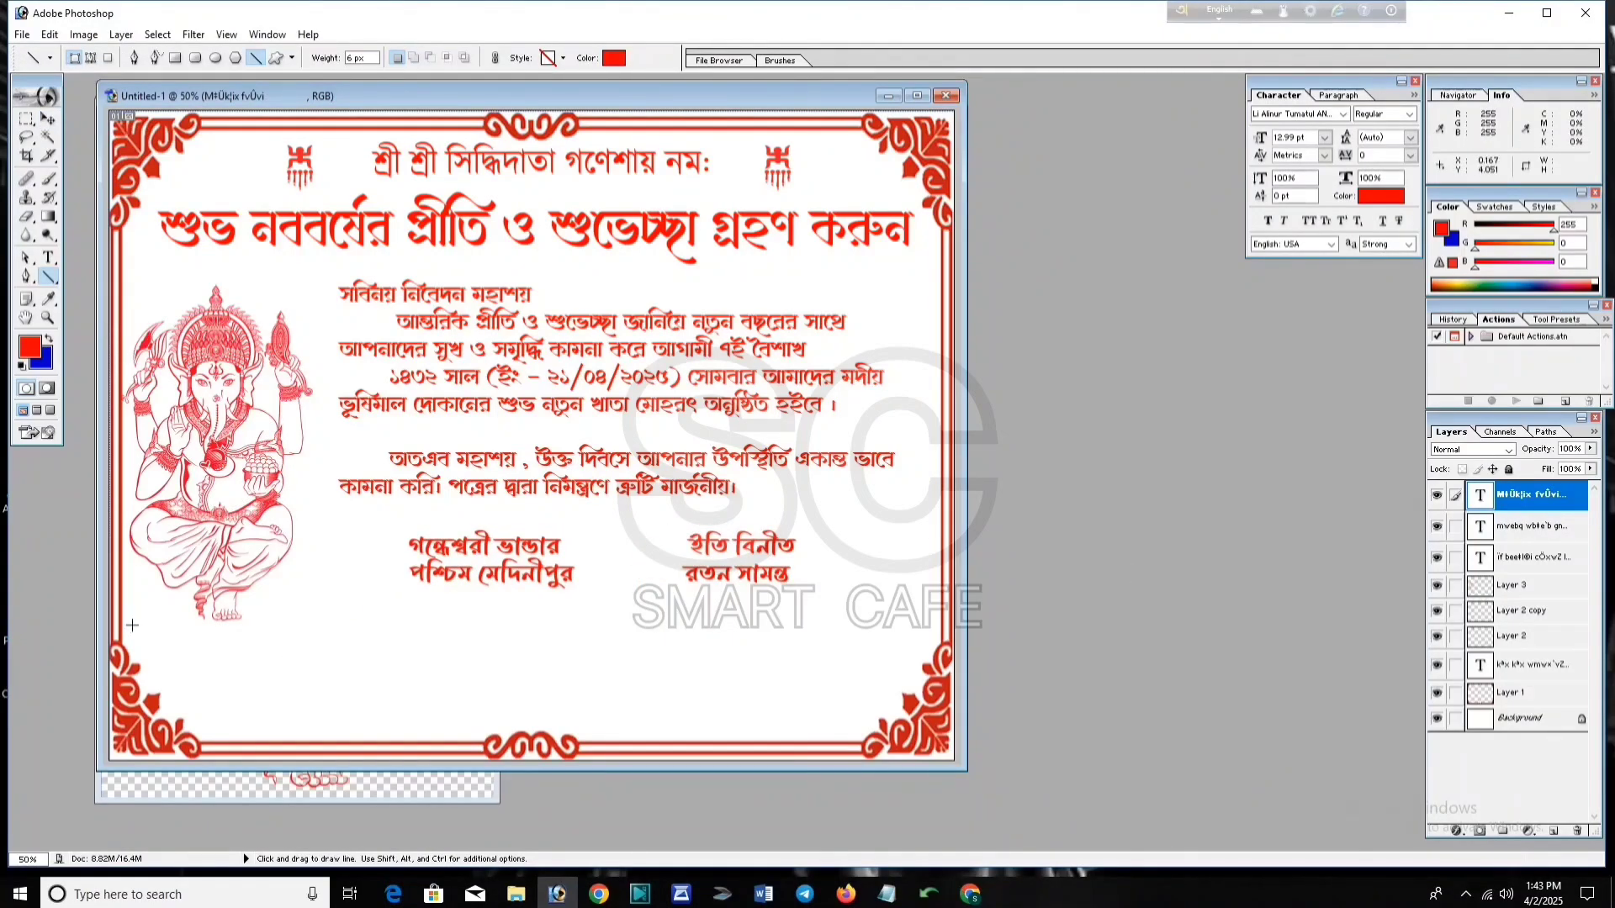
# Step: Draw a red horizontal divider line across the card below the signature block
pyautogui.moveTo(154, 629); pyautogui.dragTo(562, 625)
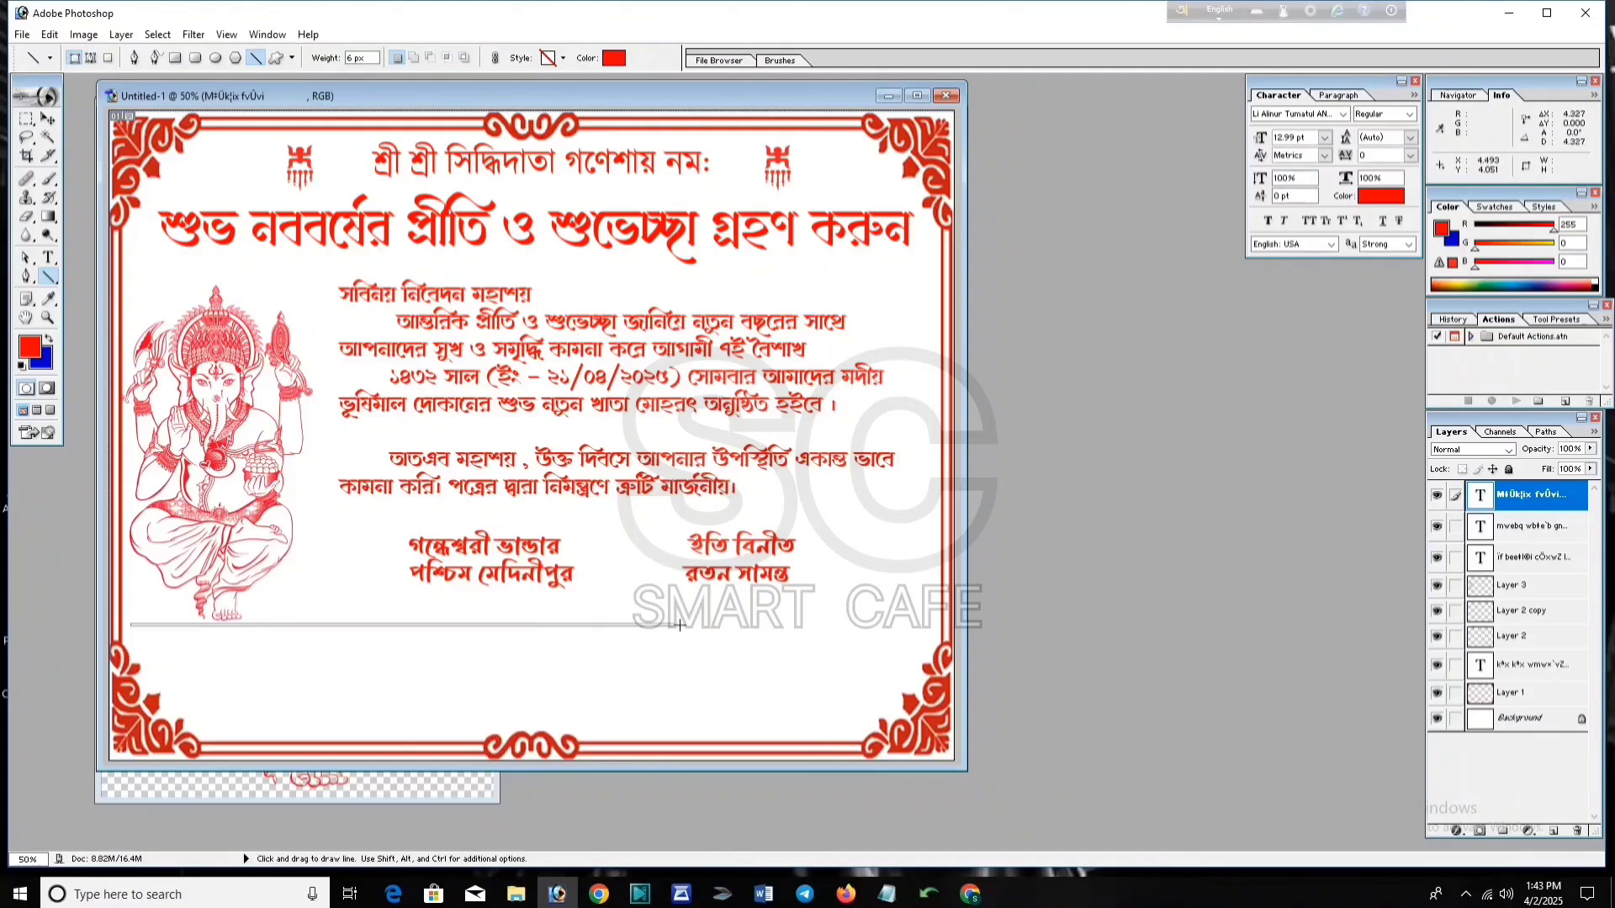
pyautogui.moveTo(679, 625); pyautogui.dragTo(935, 625)
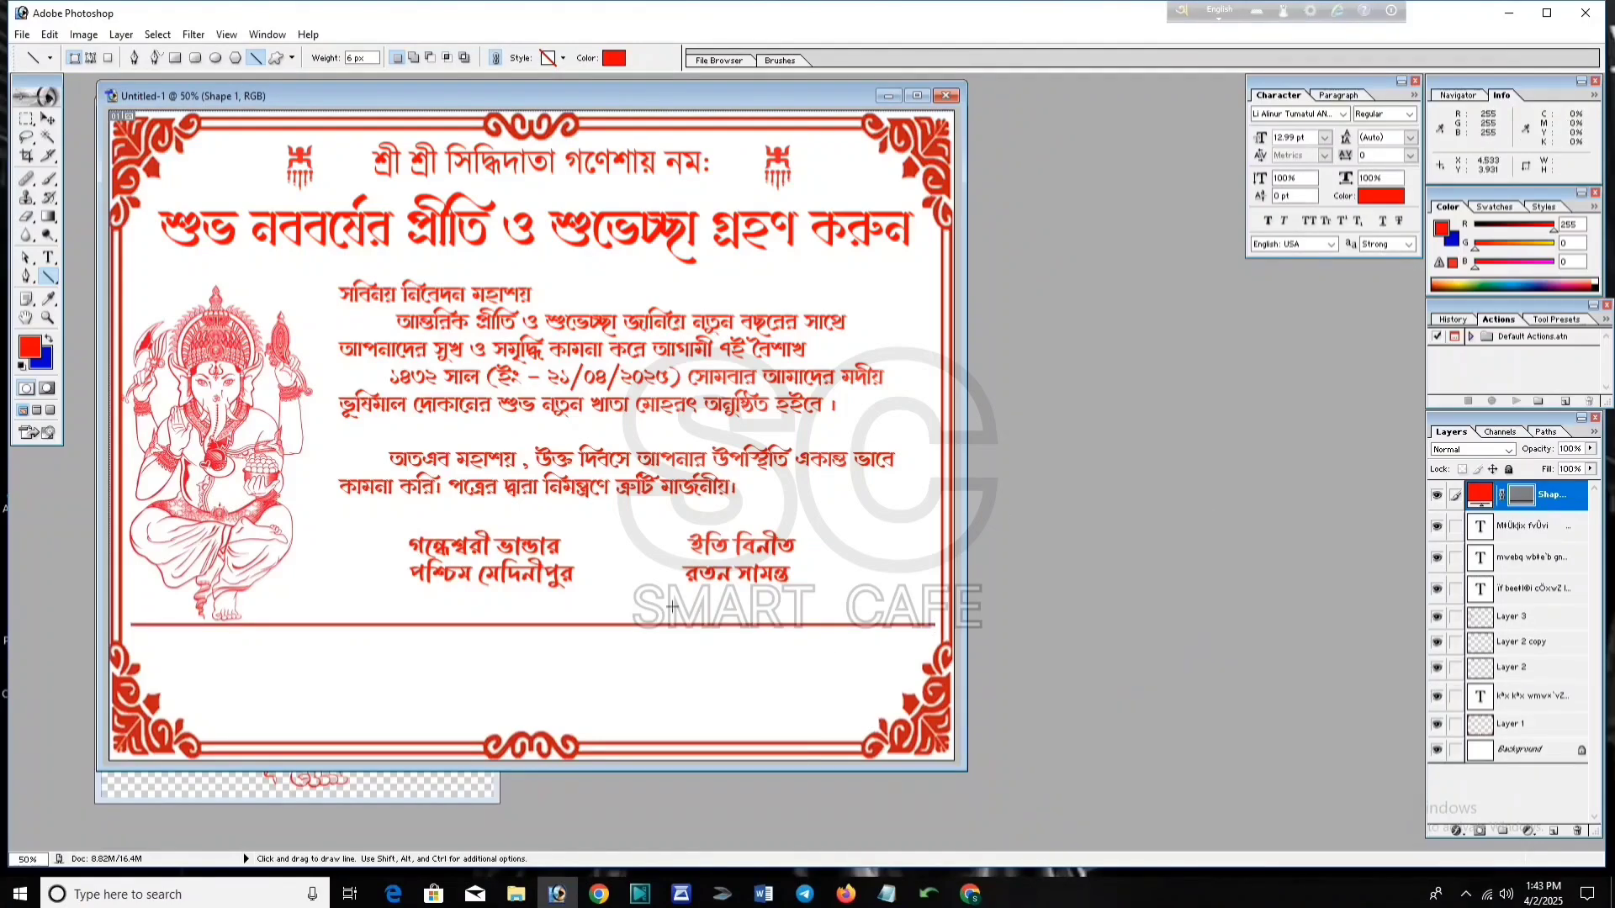
pyautogui.rightClick(49, 277)
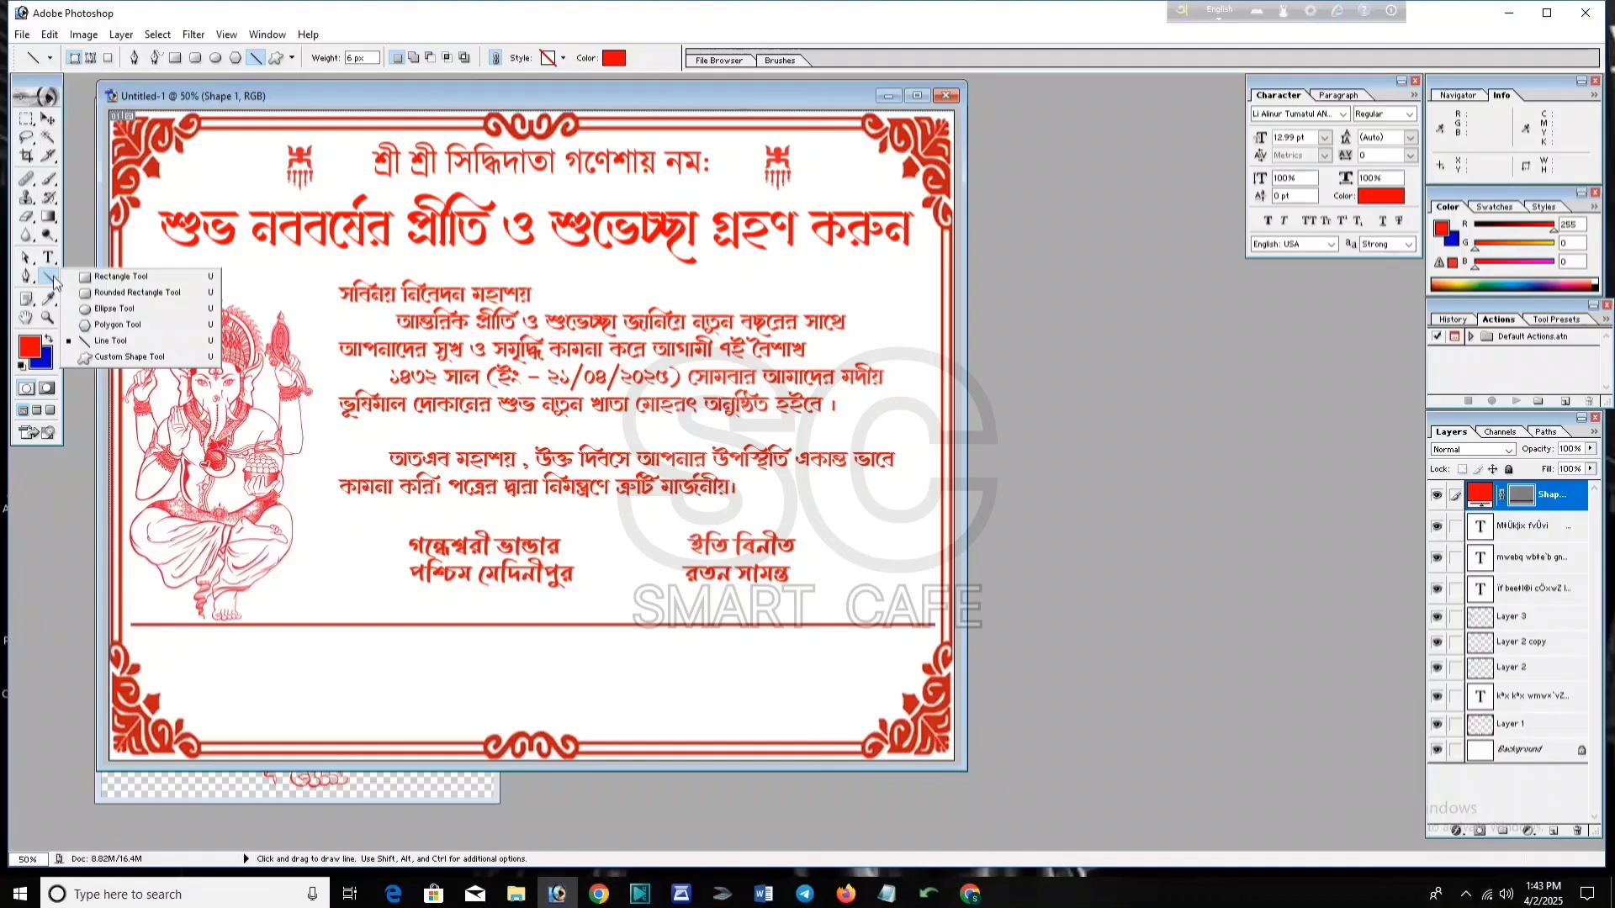
pyautogui.click(116, 341)
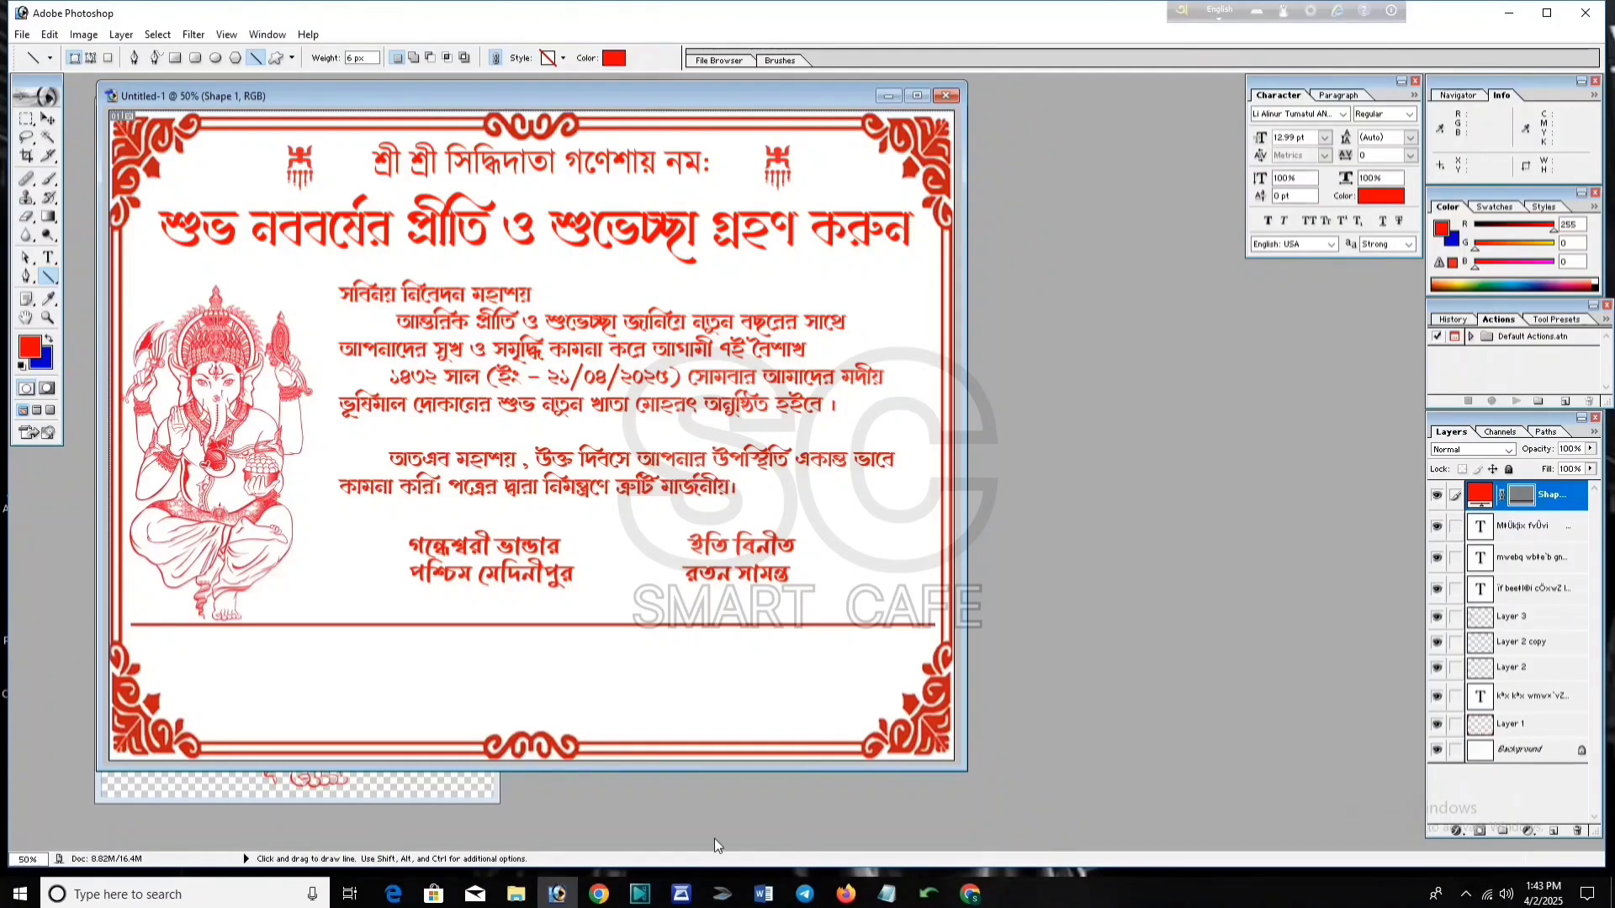
# Step: Copy the two footer lines from the Notepad notes
pyautogui.click(886, 893)
pyautogui.click(295, 453)
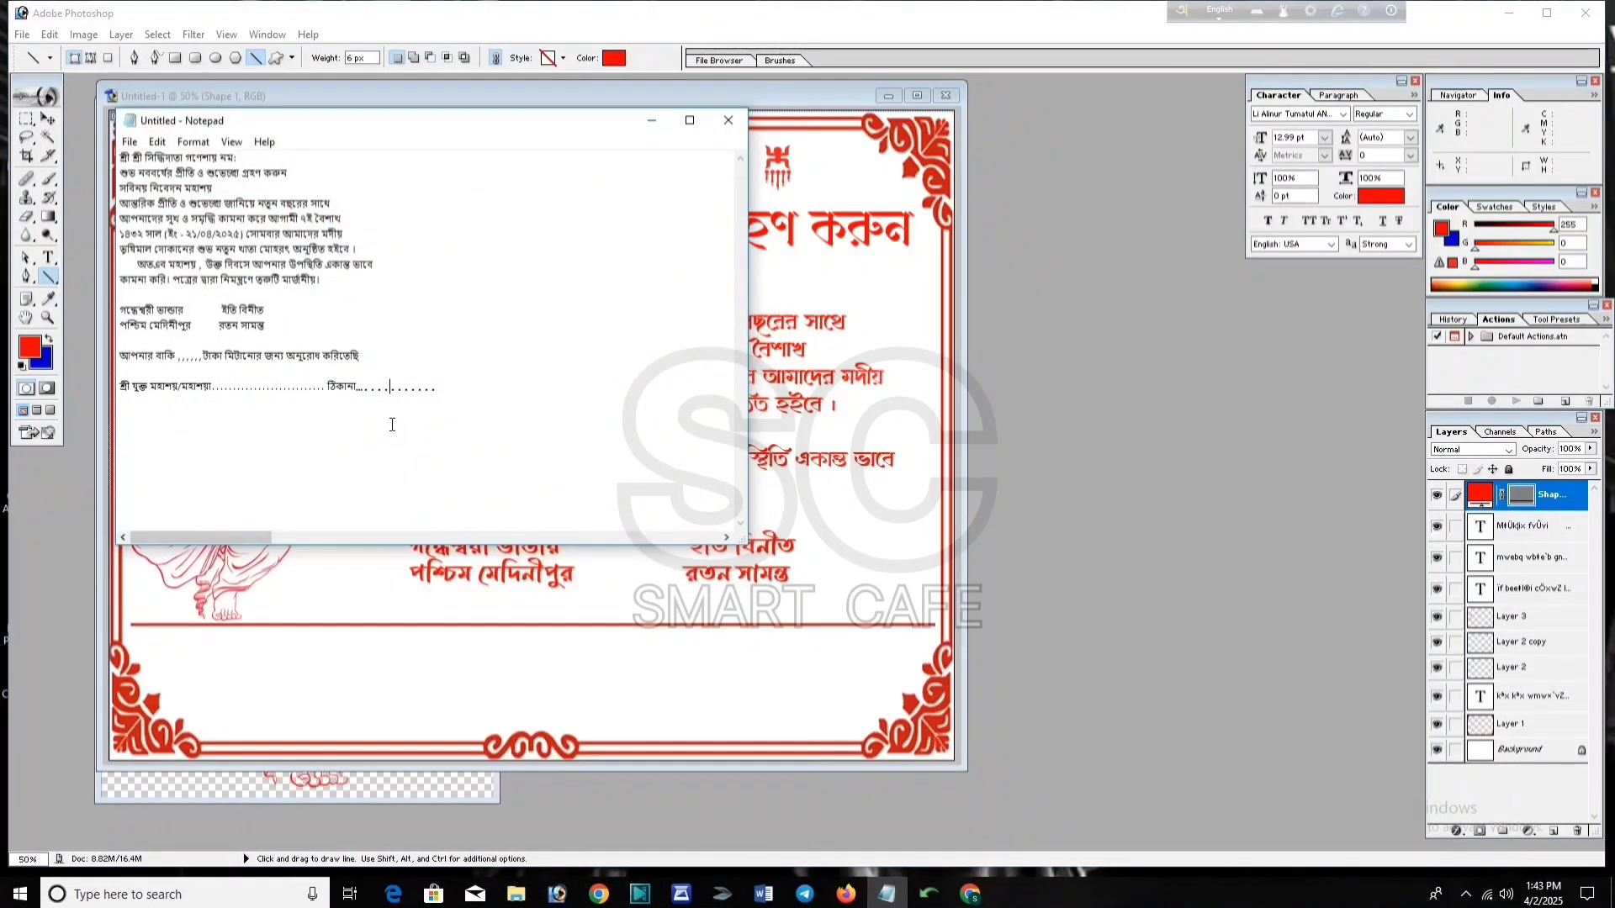
pyautogui.moveTo(440, 396); pyautogui.dragTo(118, 345)
pyautogui.hotkey('ctrl', 'c')
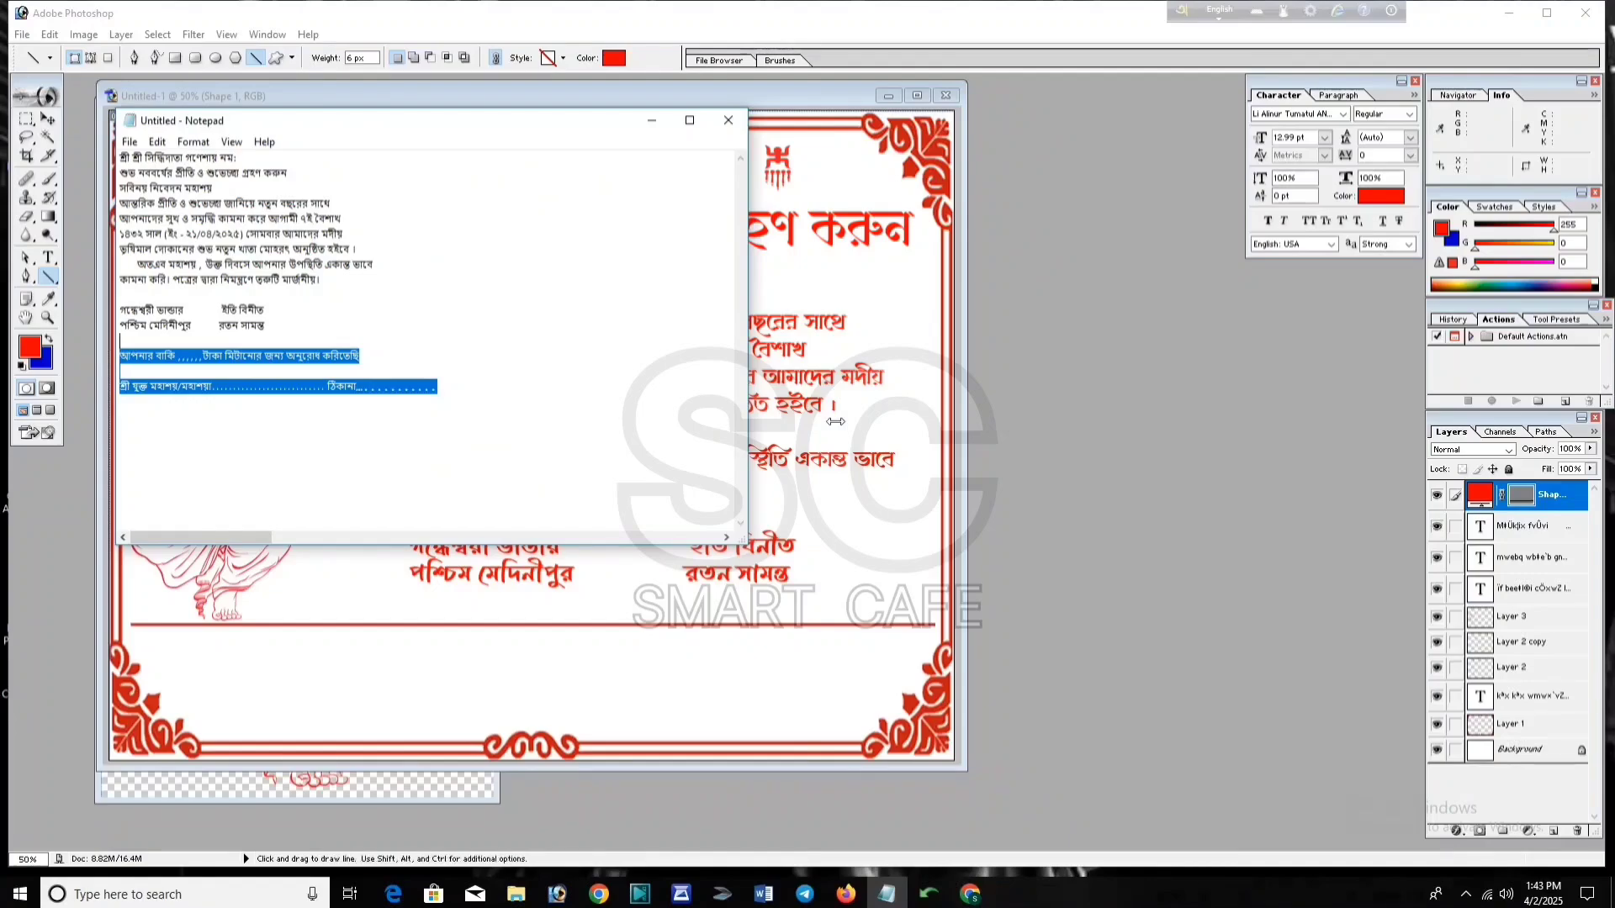
pyautogui.click(836, 423)
# Step: Replace the converter's input with the footer lines and convert them to Bijoy encoding
pyautogui.moveTo(929, 893)
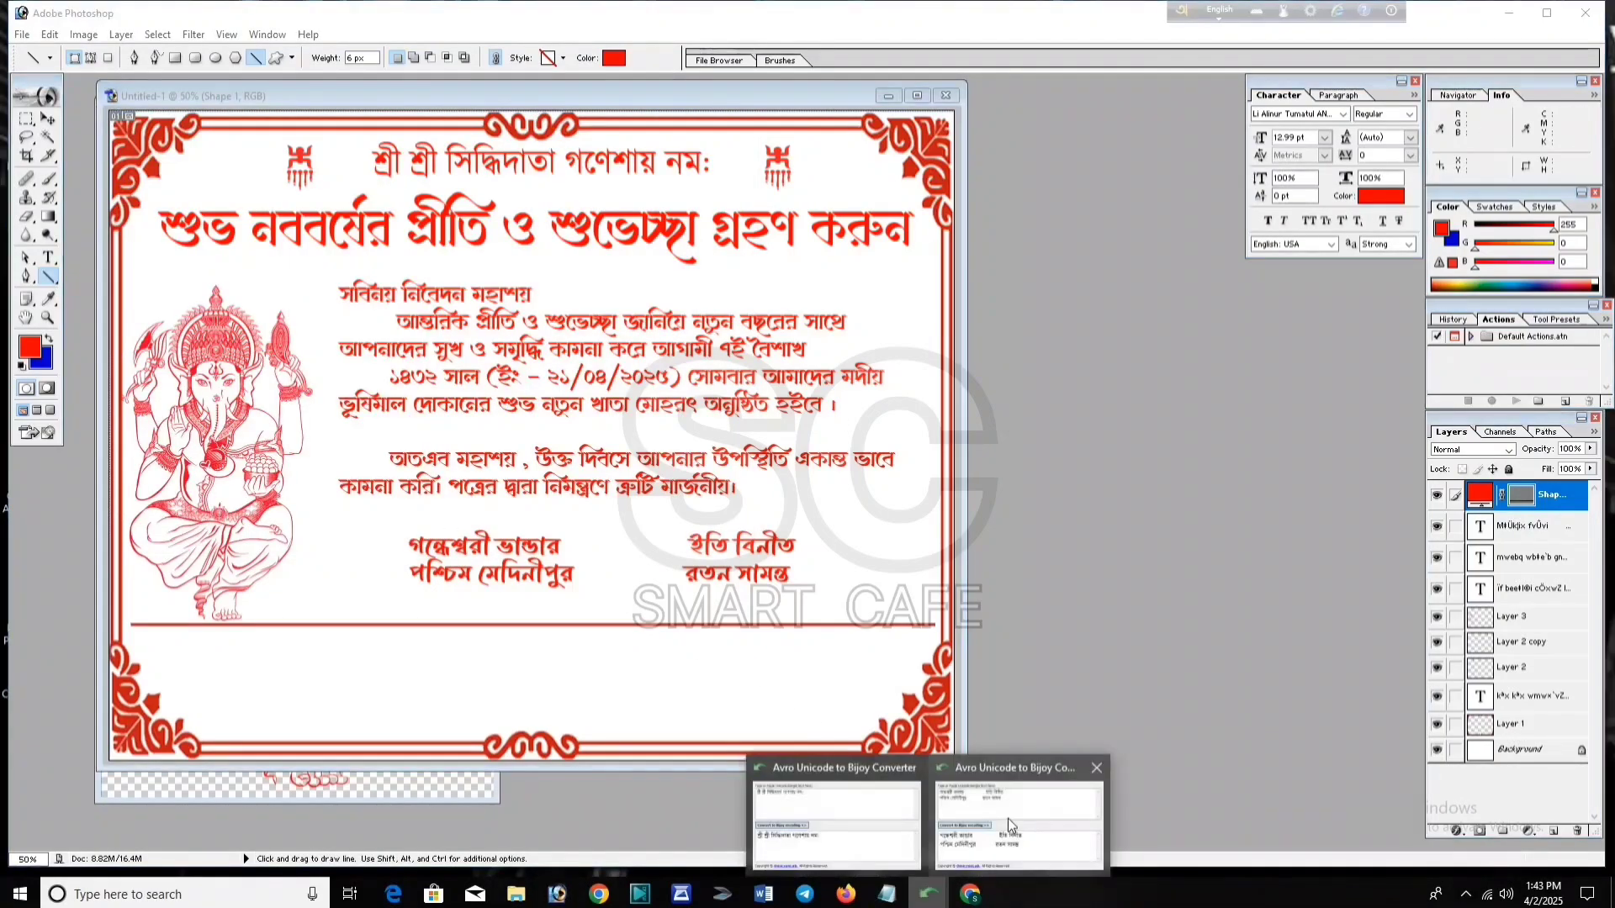
pyautogui.click(1008, 819)
pyautogui.hotkey('ctrl', 'a')
pyautogui.press('Delete')
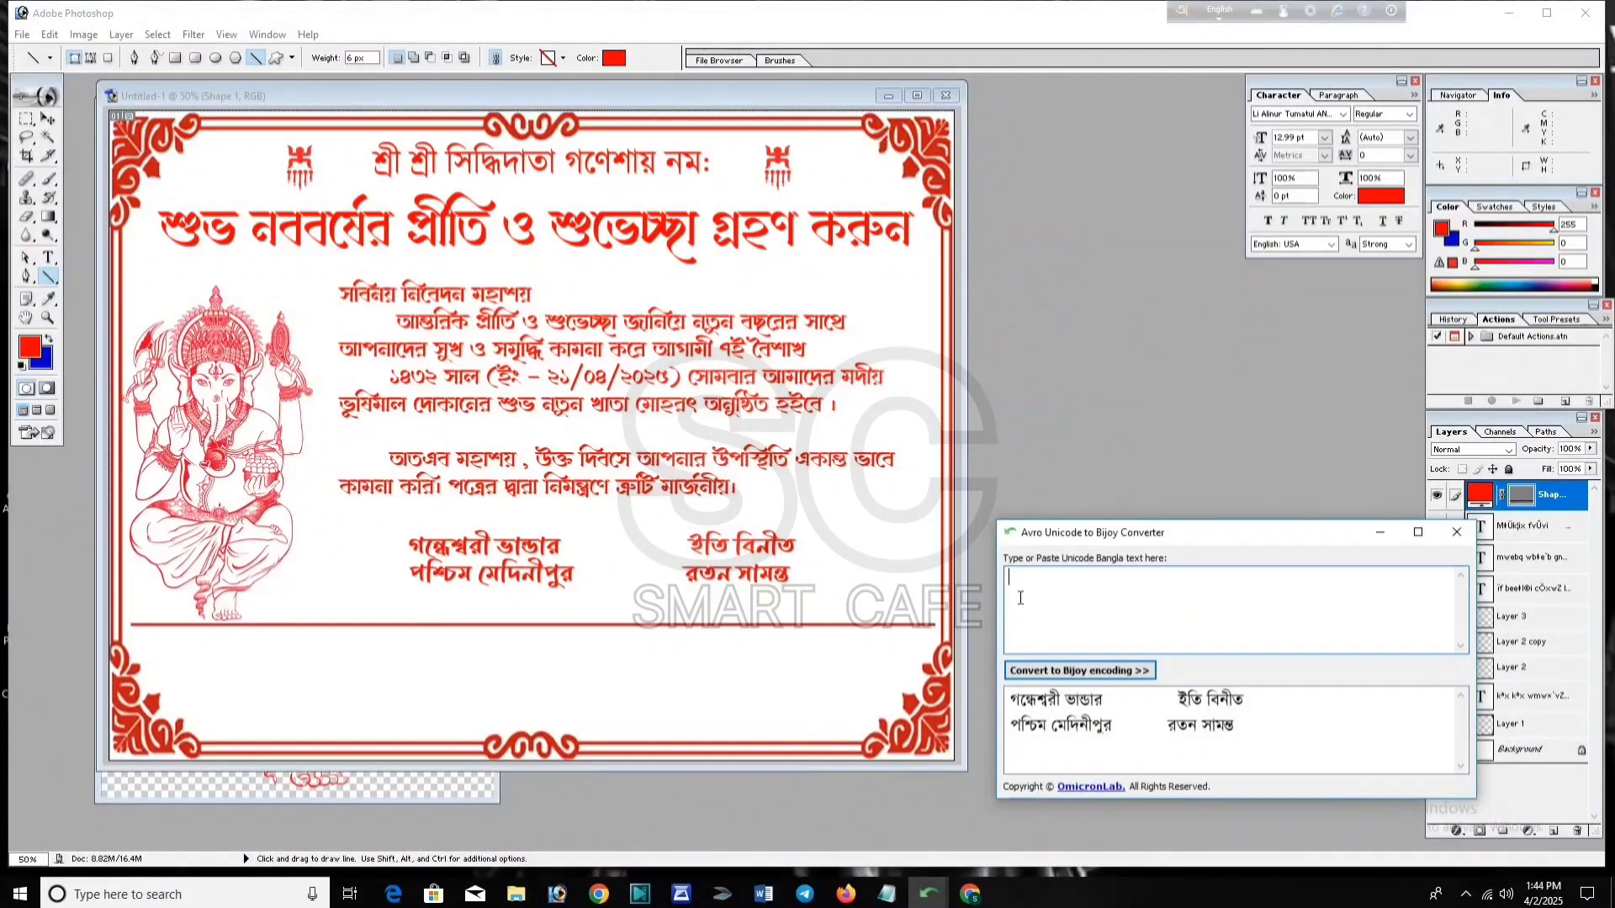
pyautogui.hotkey('ctrl', 'v')
pyautogui.click(1080, 670)
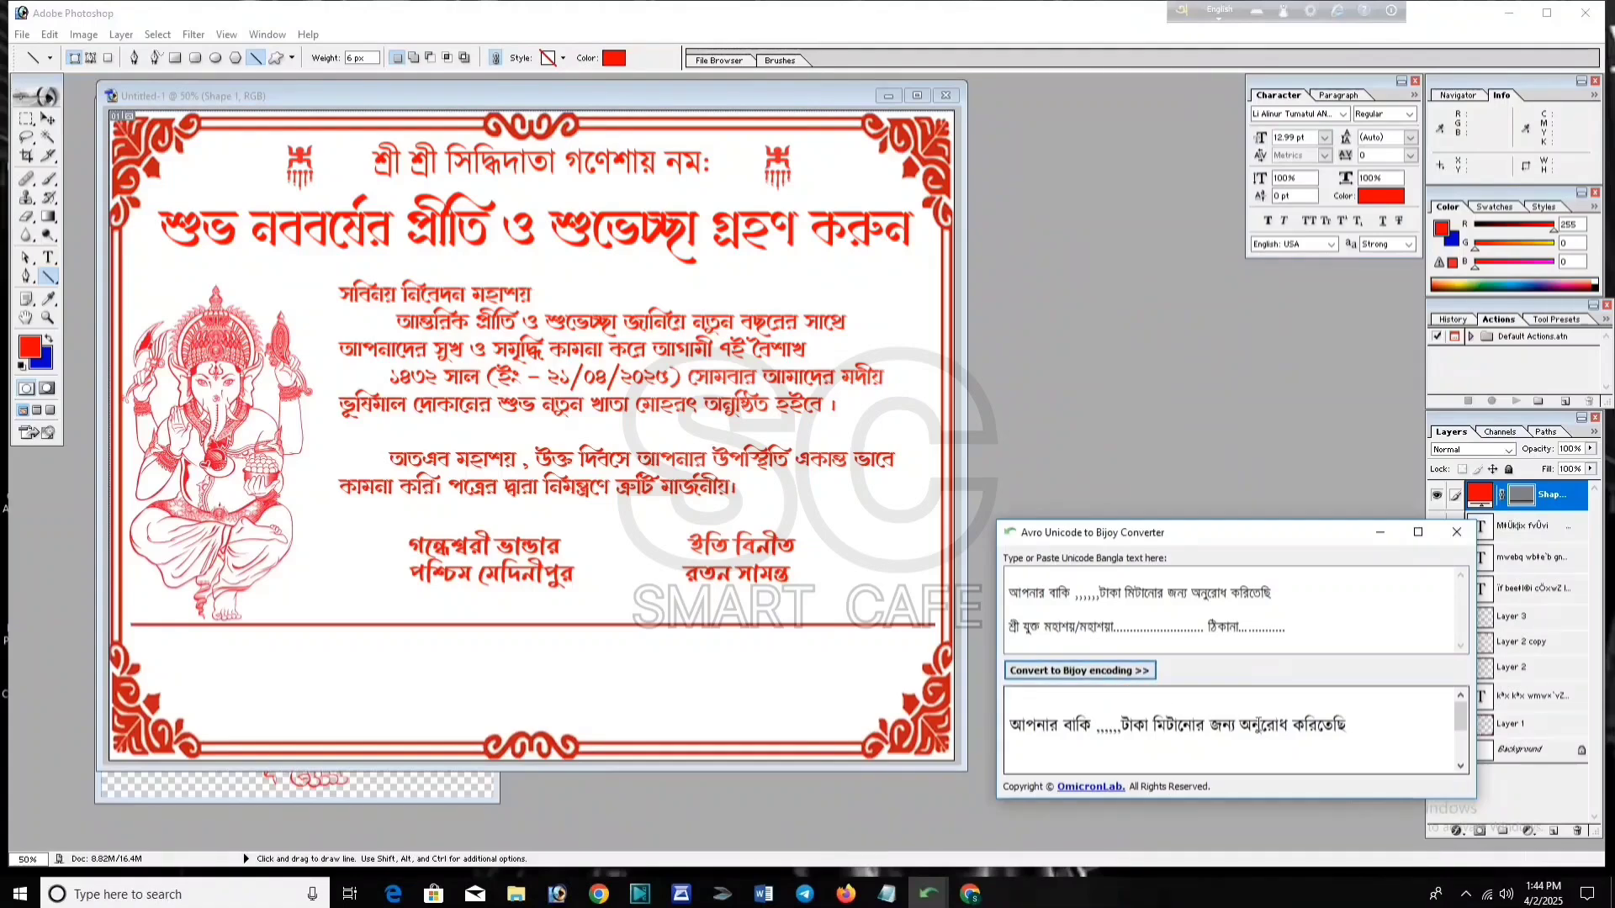
pyautogui.hotkey('ctrl', 'a')
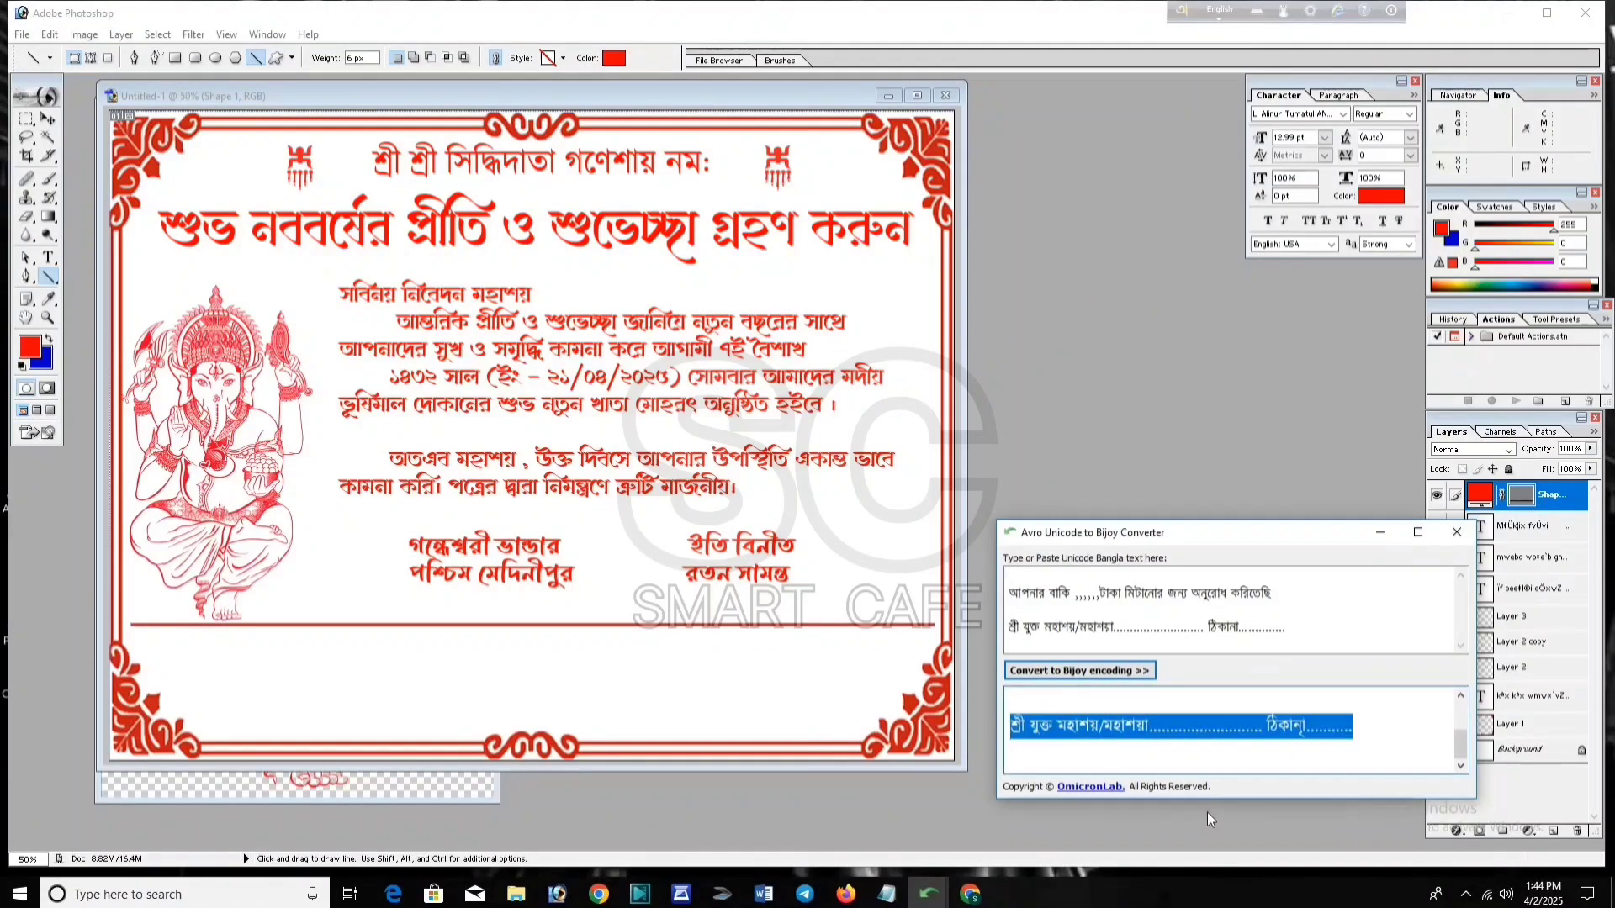
pyautogui.click(617, 525)
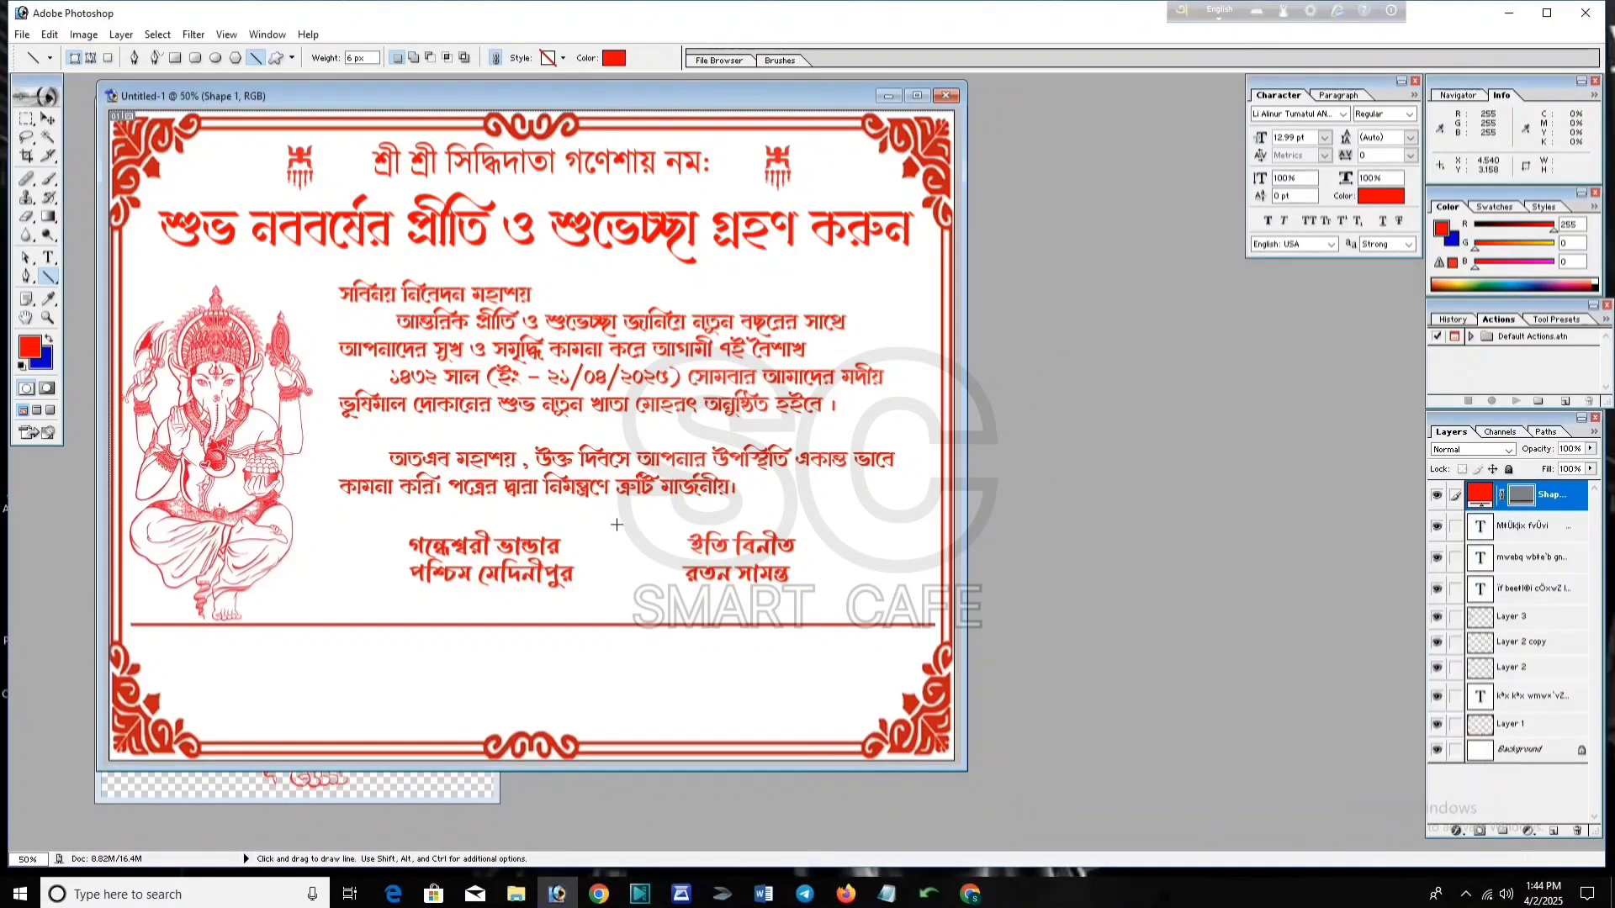
pyautogui.click(48, 257)
# Step: Paste the converted footer lines as a new text layer below the divider
pyautogui.click(208, 665)
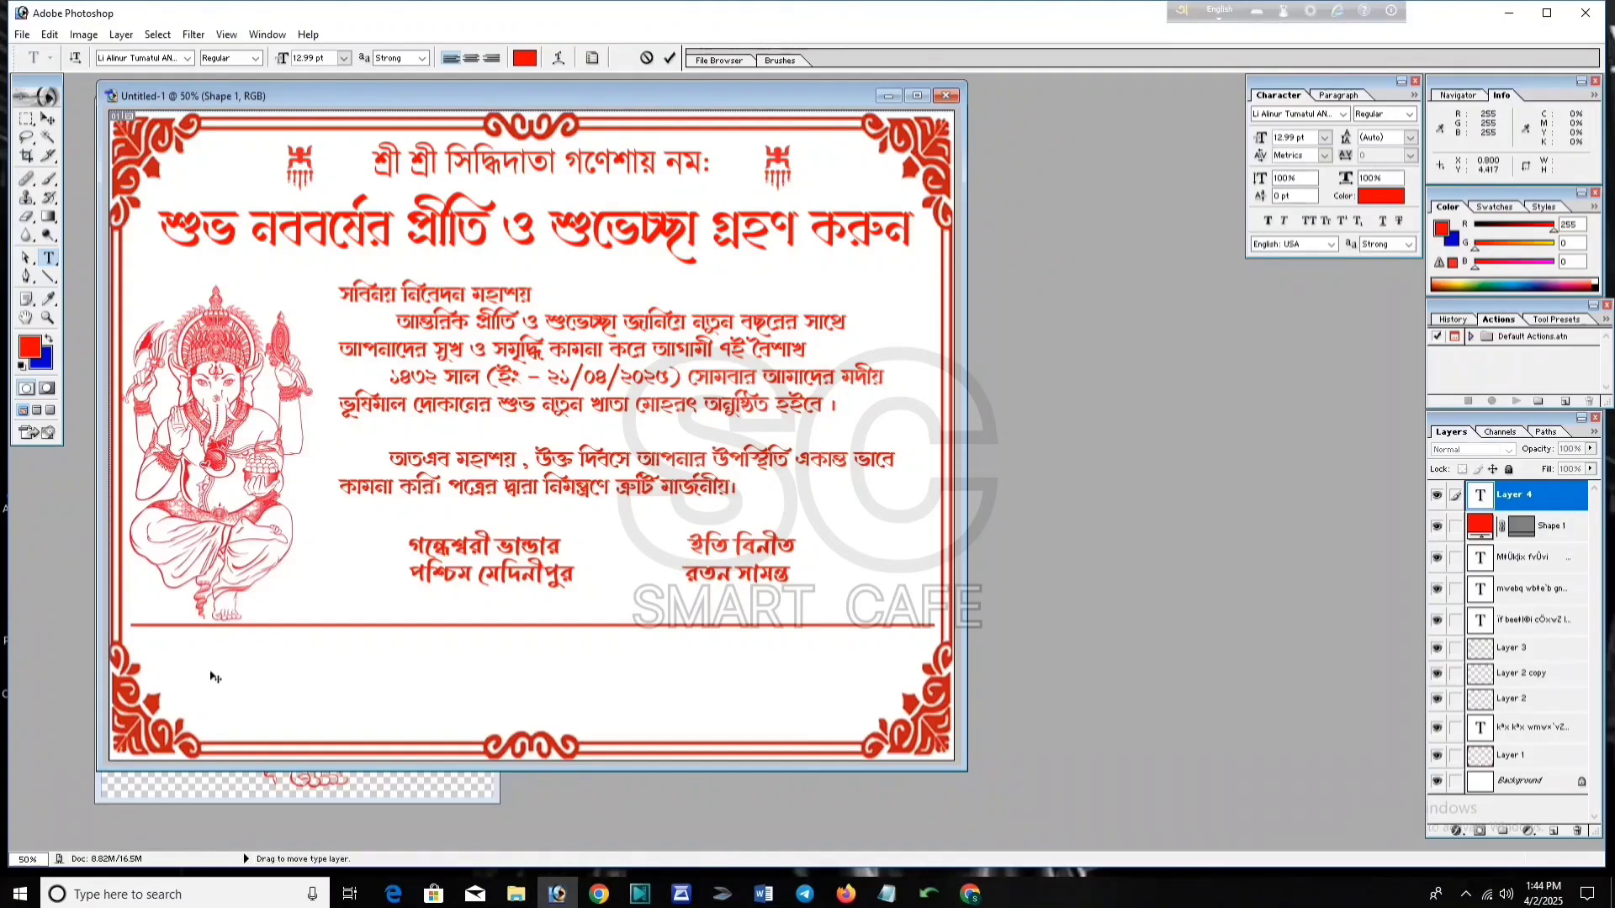
pyautogui.hotkey('ctrl', 'v')
pyautogui.hotkey('ctrl', 'Return')
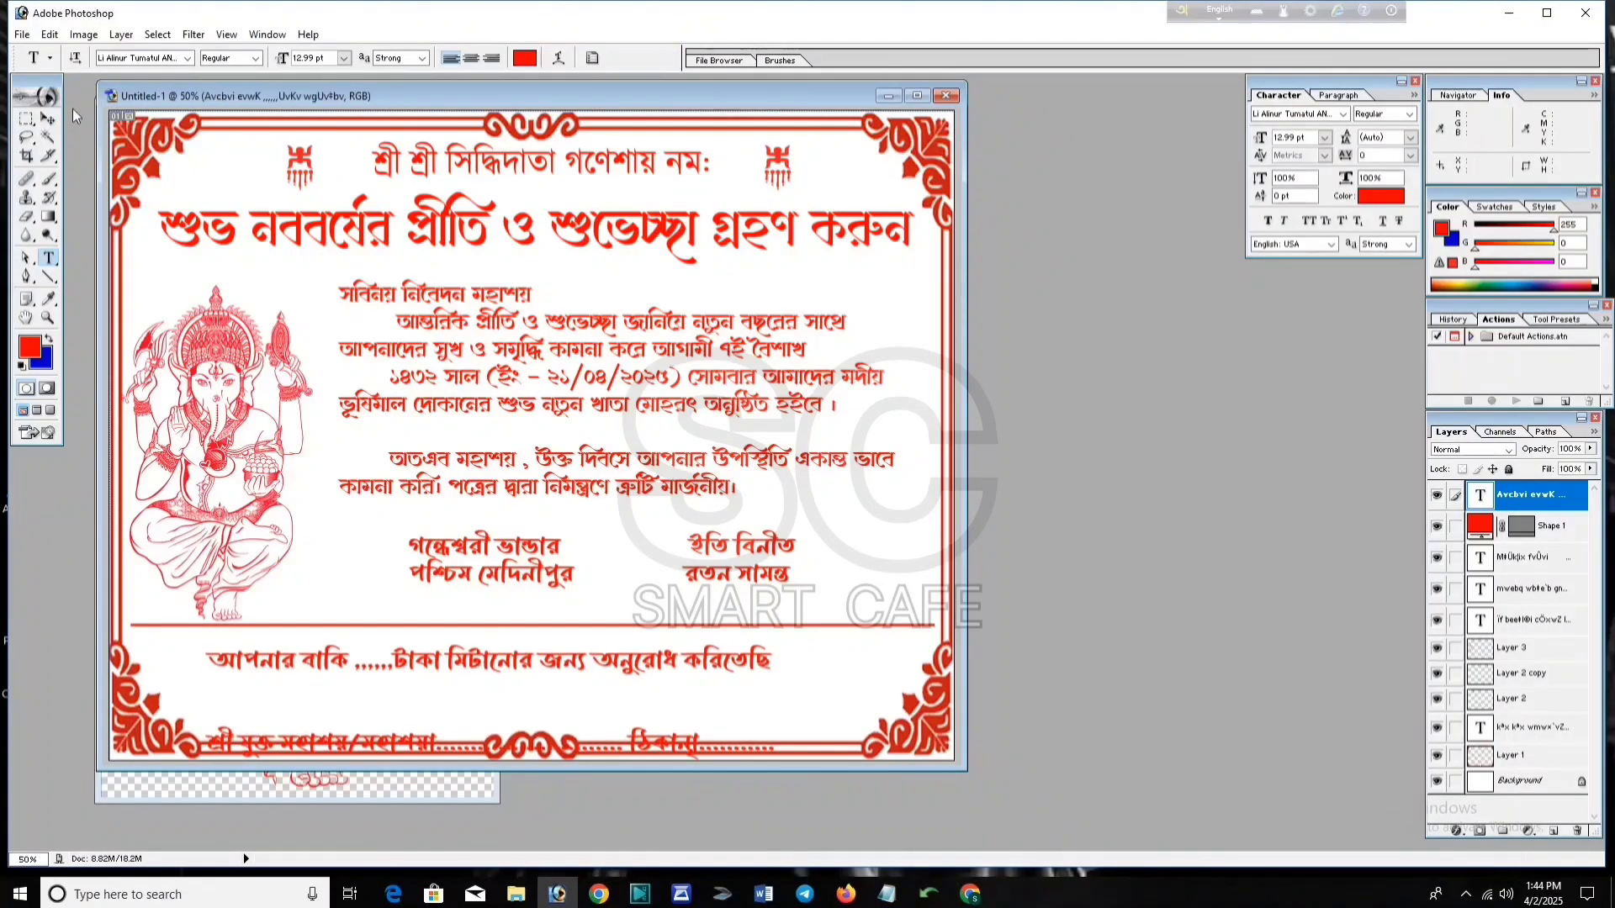
# Step: Nudge the footer text up and right and scale it down to 97.6%
pyautogui.click(47, 118)
pyautogui.moveTo(576, 709); pyautogui.dragTo(592, 693)
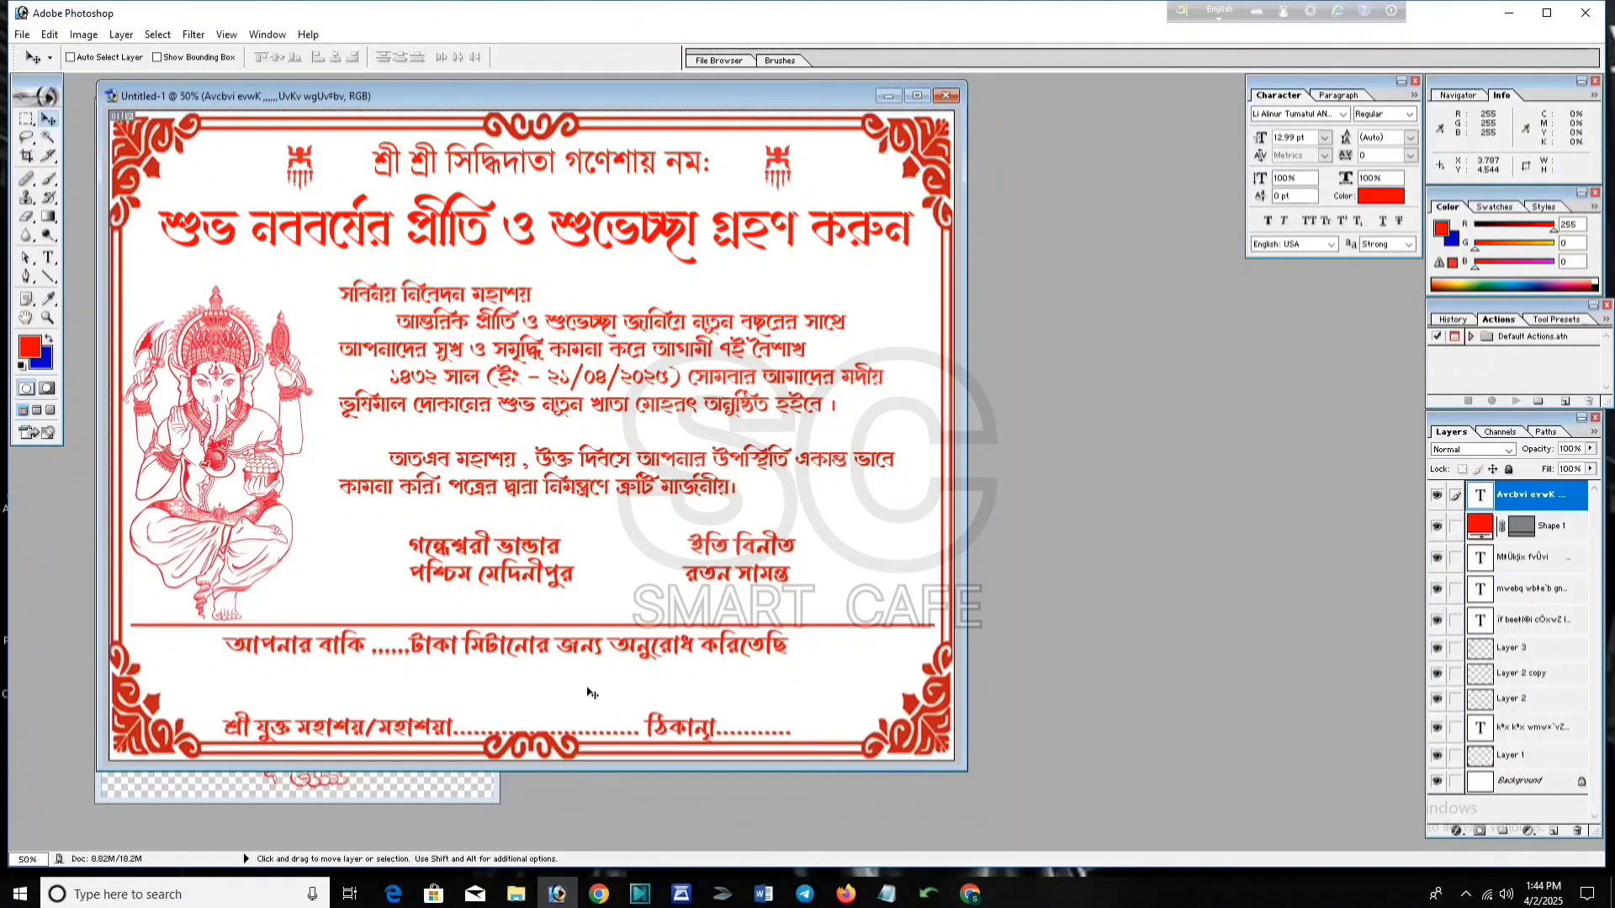
pyautogui.hotkey('ctrl', 't')
pyautogui.moveTo(790, 736); pyautogui.dragTo(777, 725)
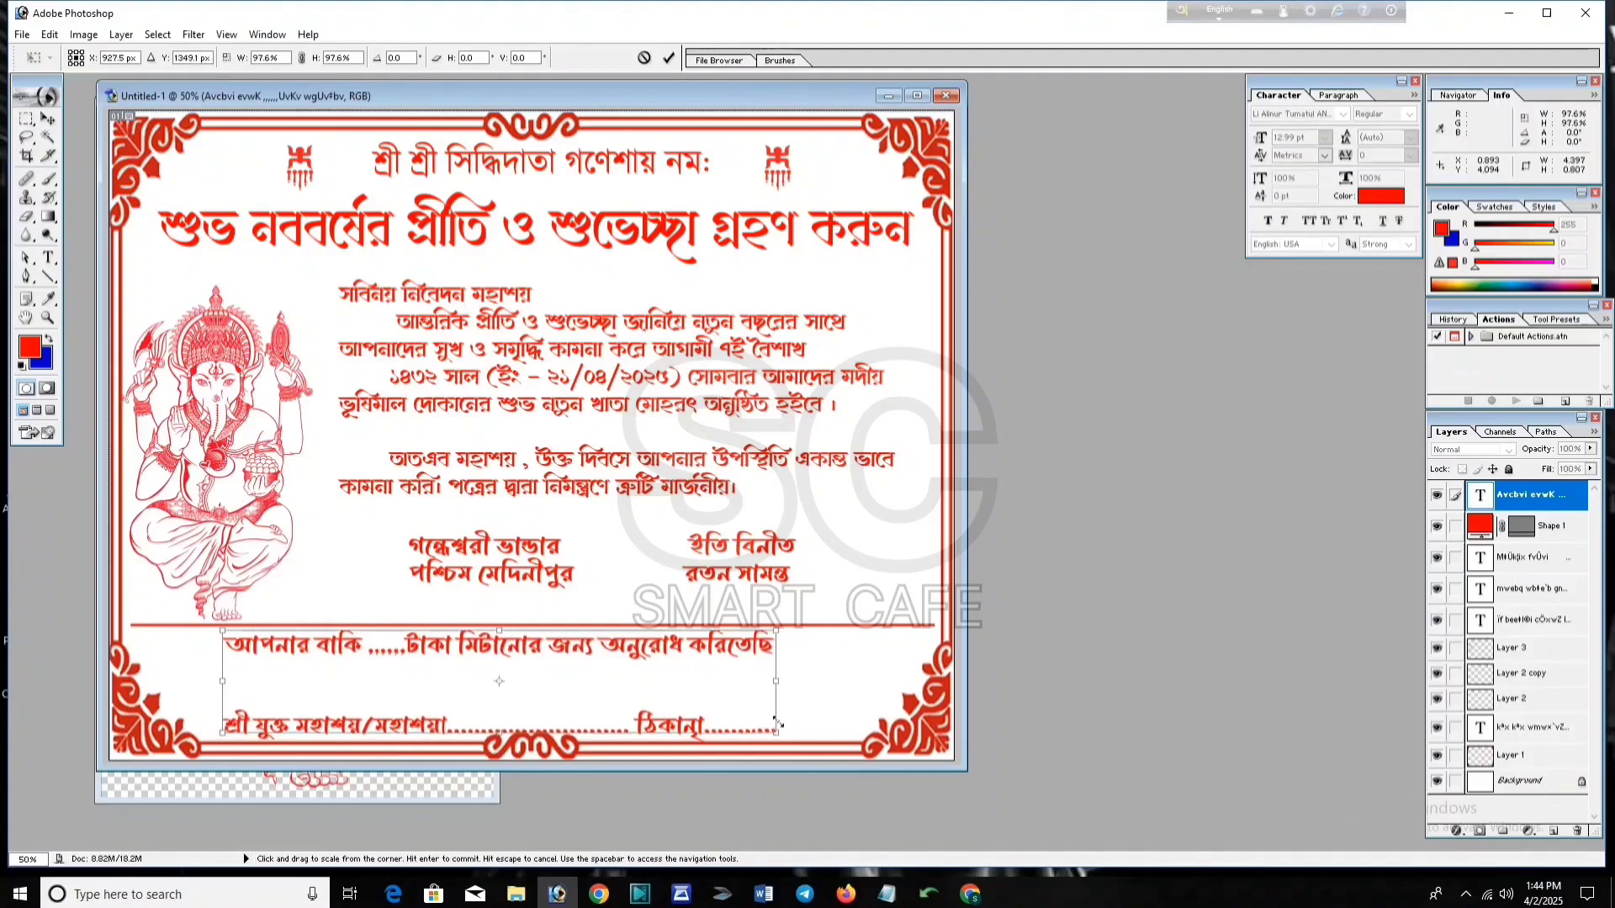
pyautogui.press('Return')
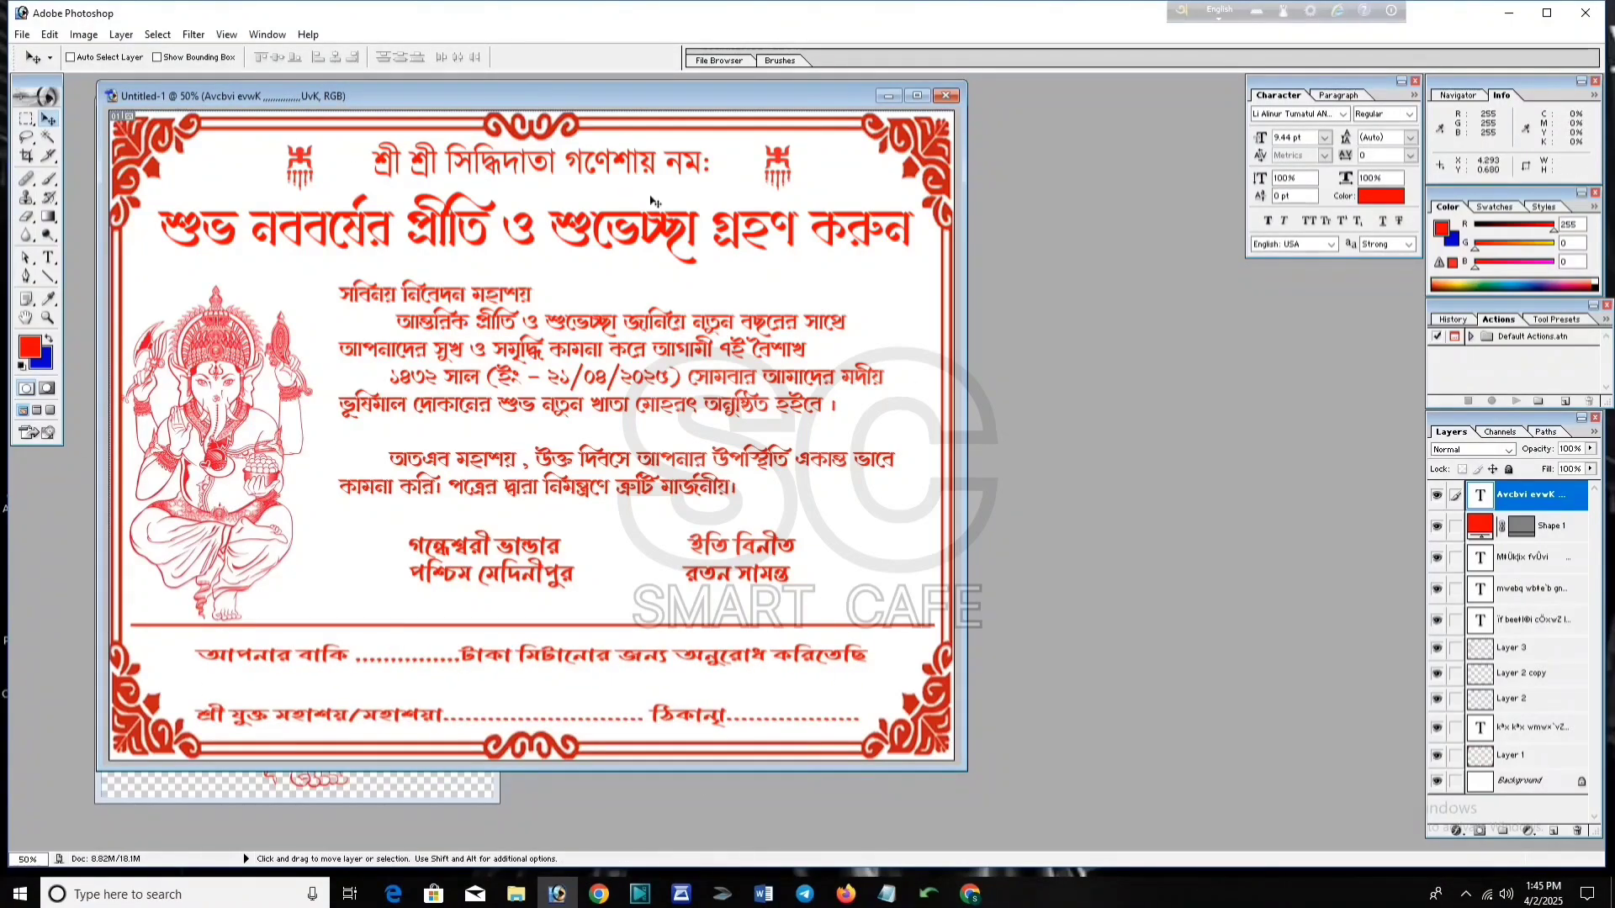
pyautogui.click(22, 34)
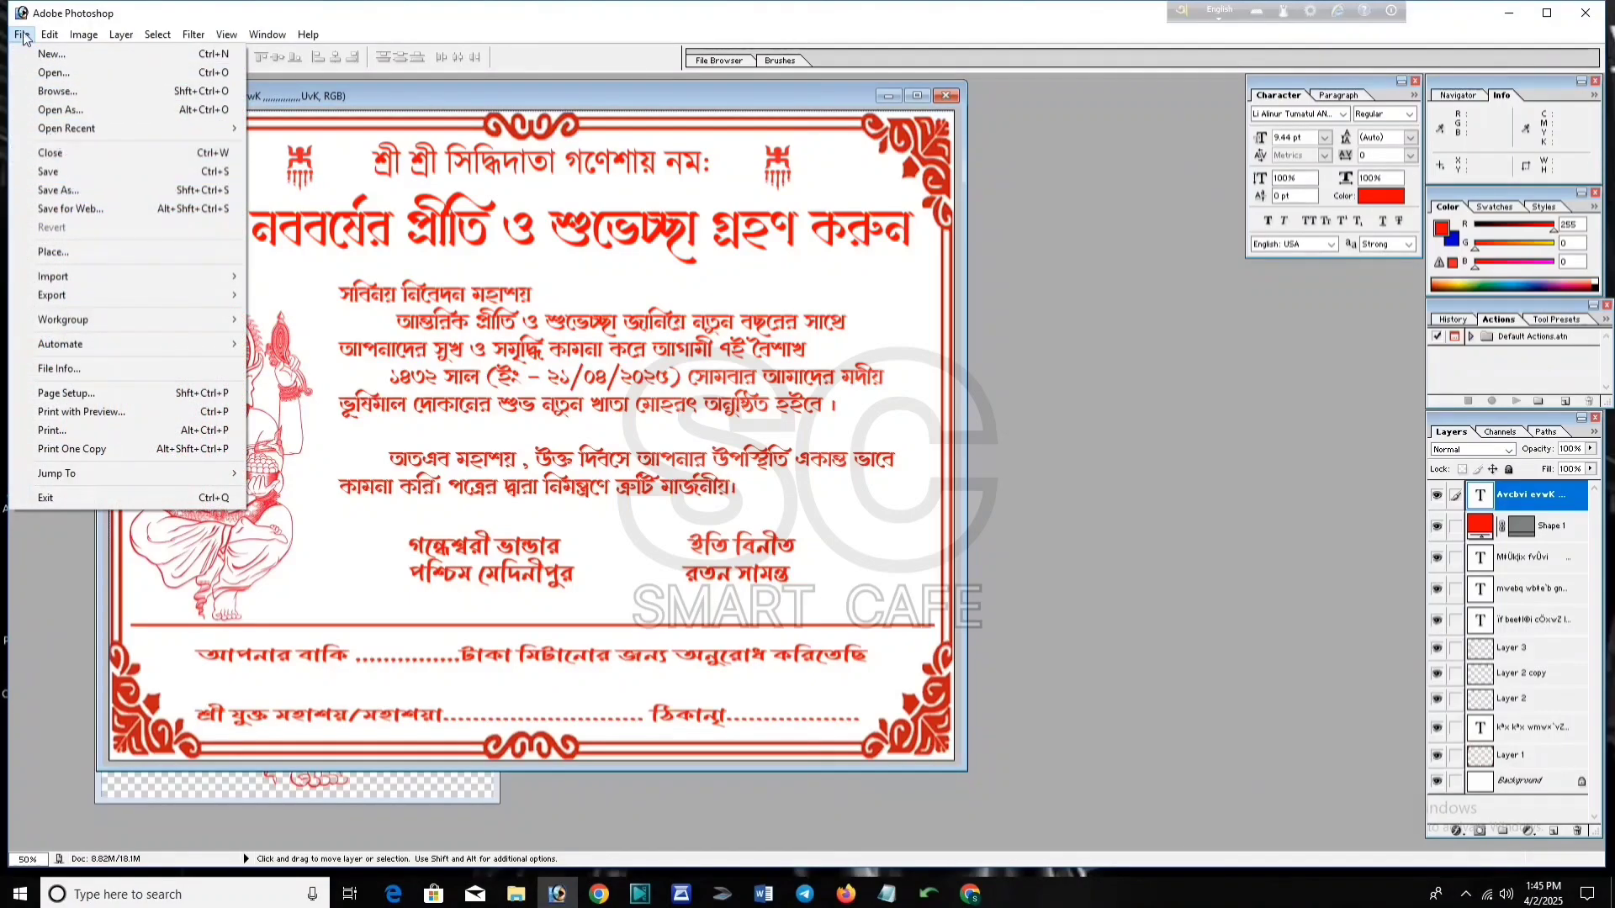
# Step: Save the card as JPEG 'Untitled-1 copy.jpg' on the Desktop, then close the original unsaved
pyautogui.click(58, 189)
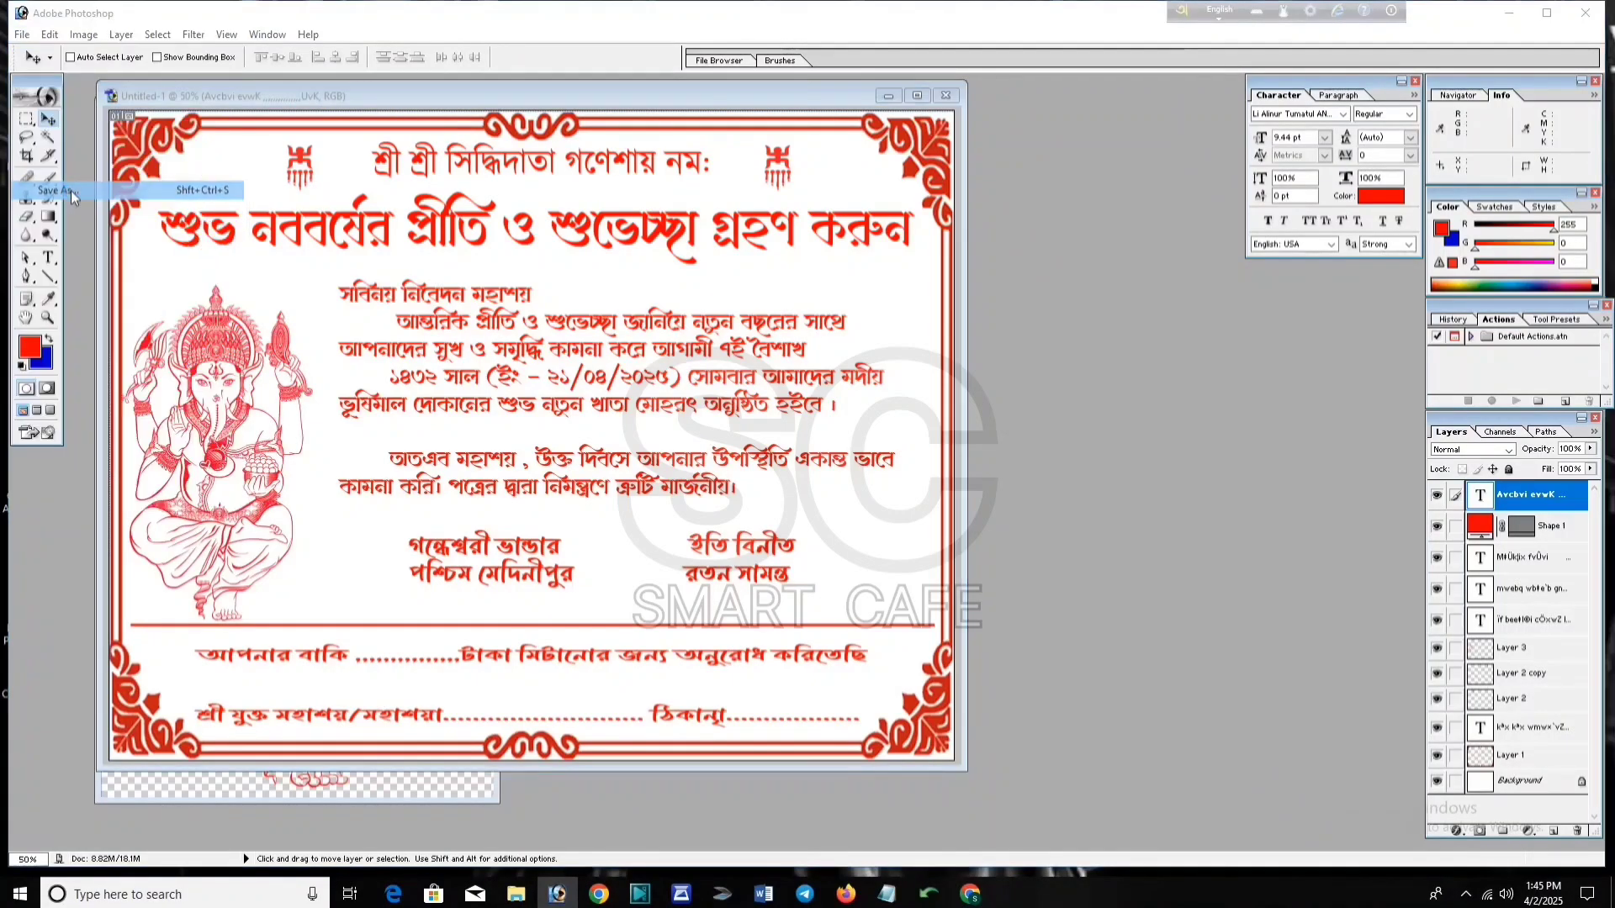
pyautogui.click(790, 457)
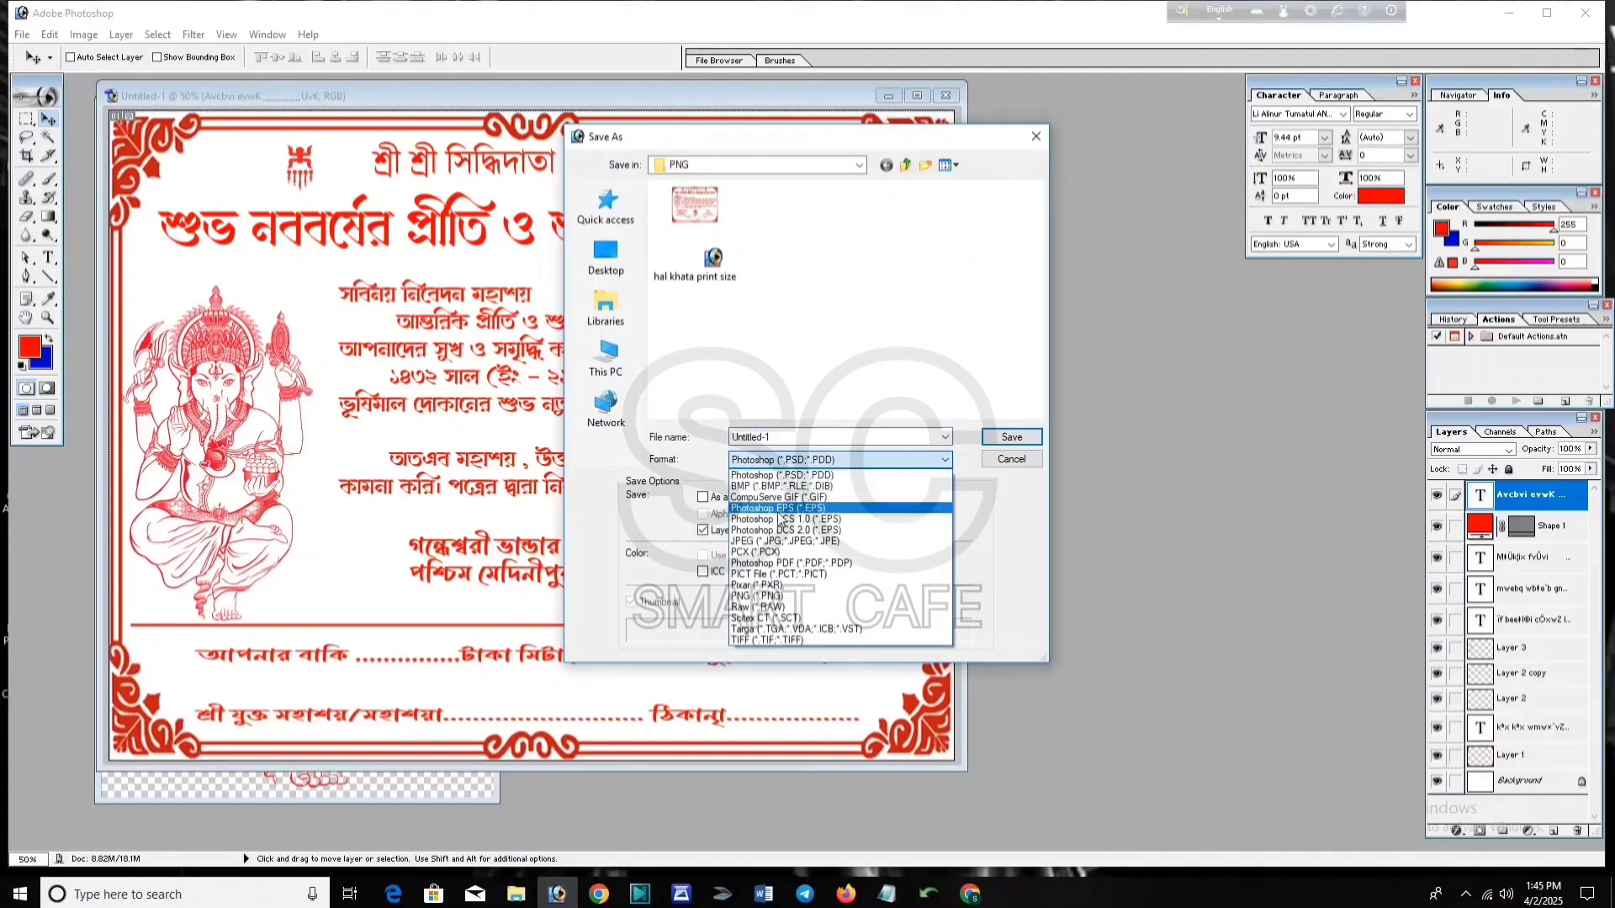
pyautogui.click(769, 537)
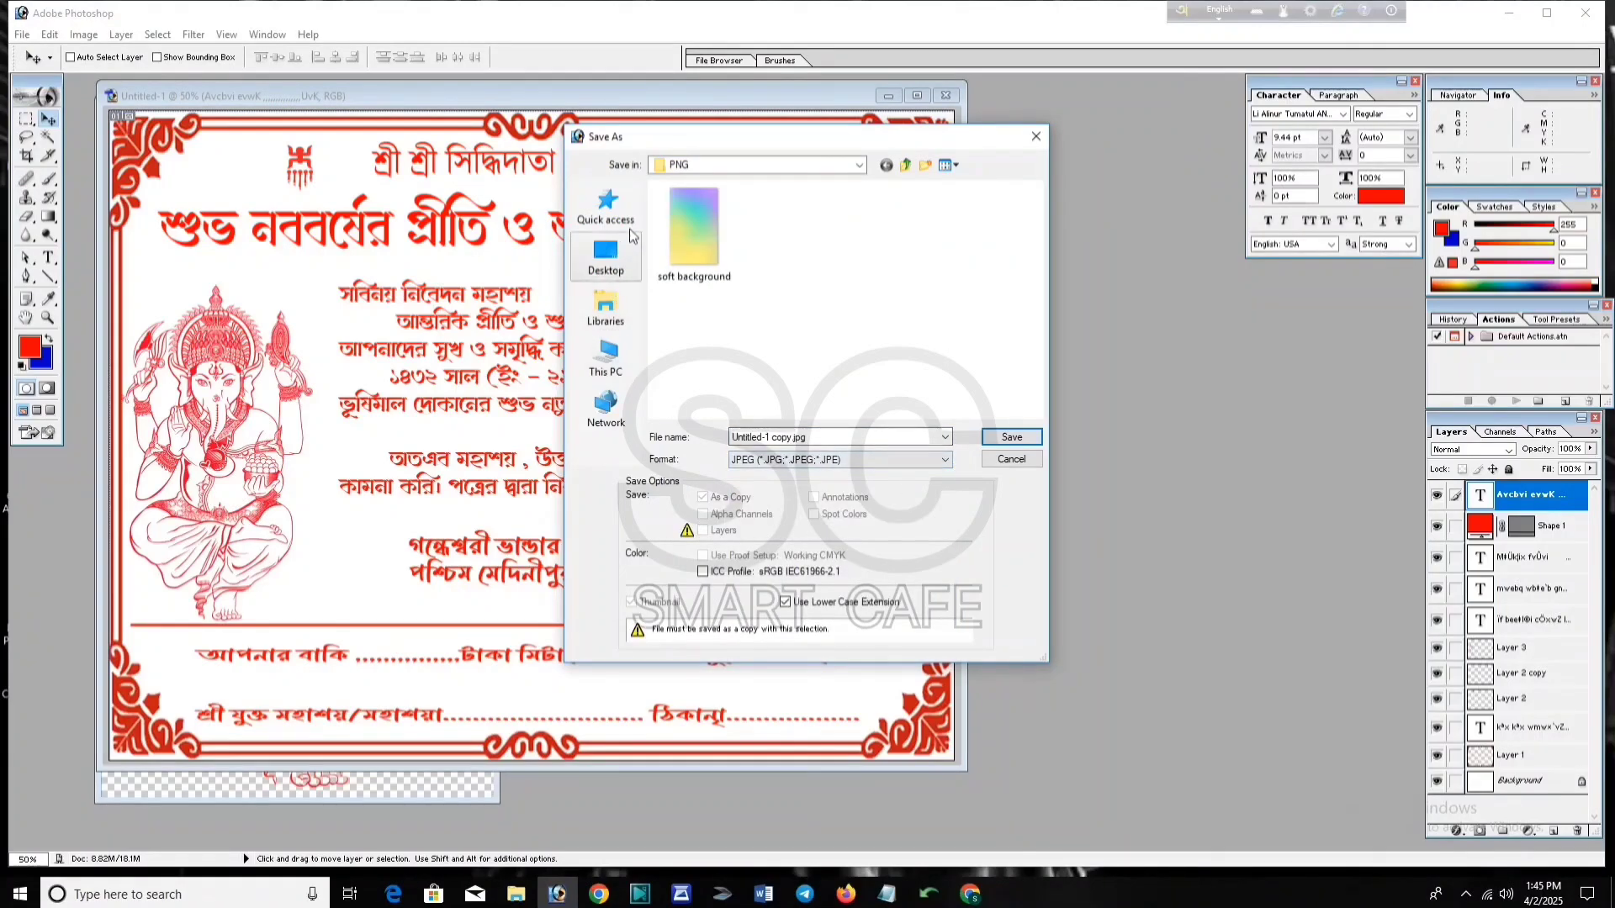
pyautogui.click(606, 255)
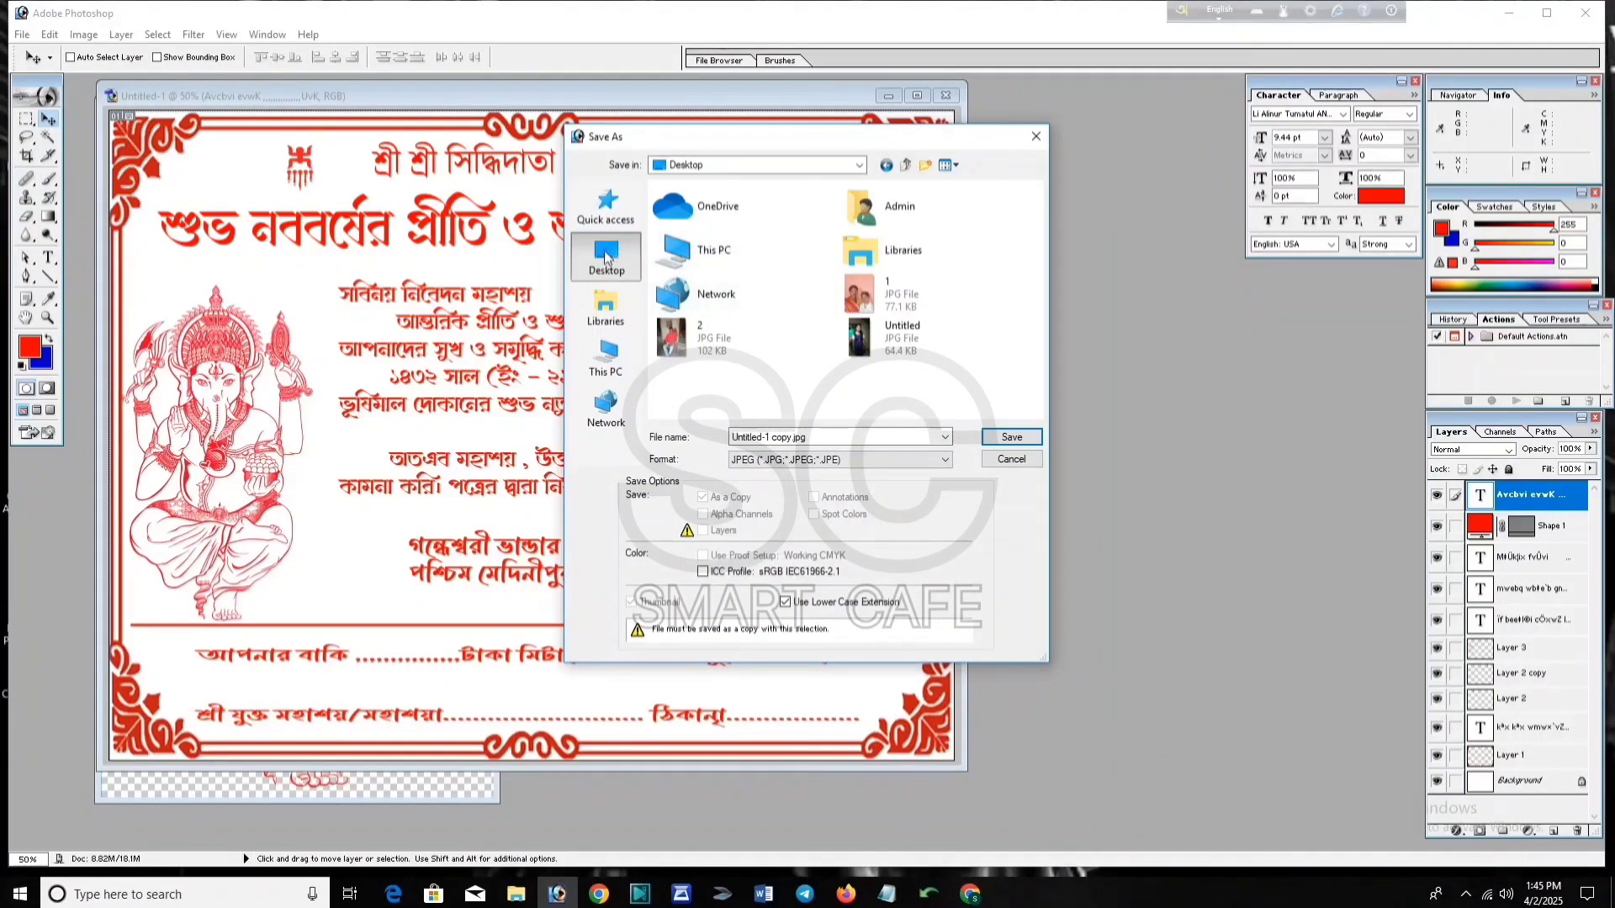
pyautogui.click(1012, 437)
pyautogui.click(734, 328)
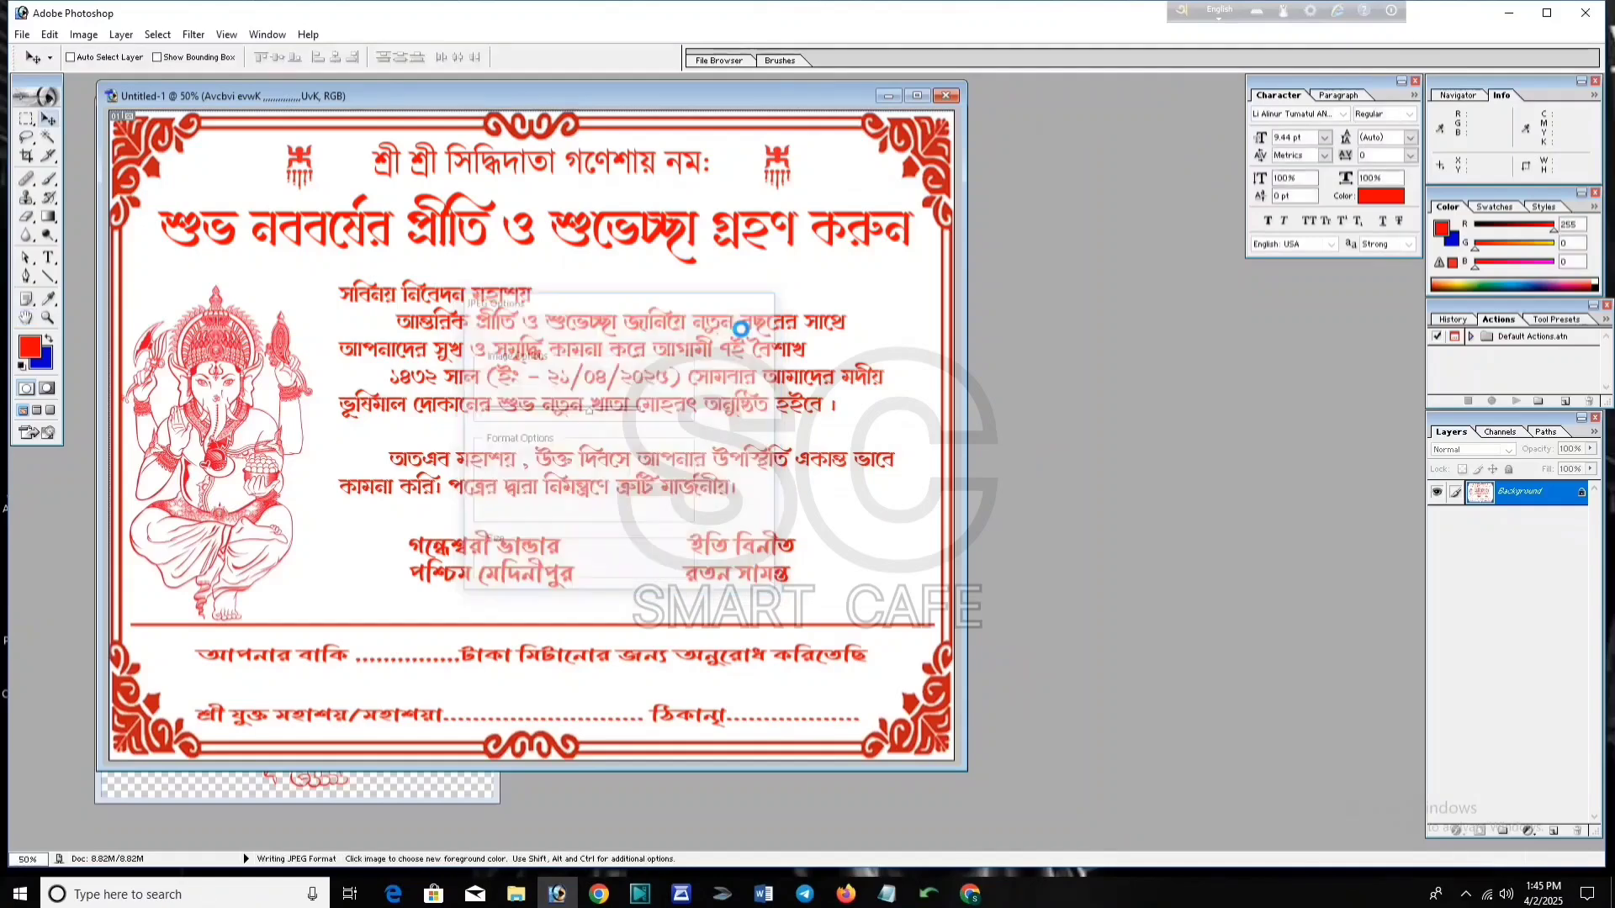
pyautogui.click(945, 95)
pyautogui.click(807, 337)
# Step: Close the remaining document and reopen the saved Untitled-1 copy.jpg invitation
pyautogui.click(489, 106)
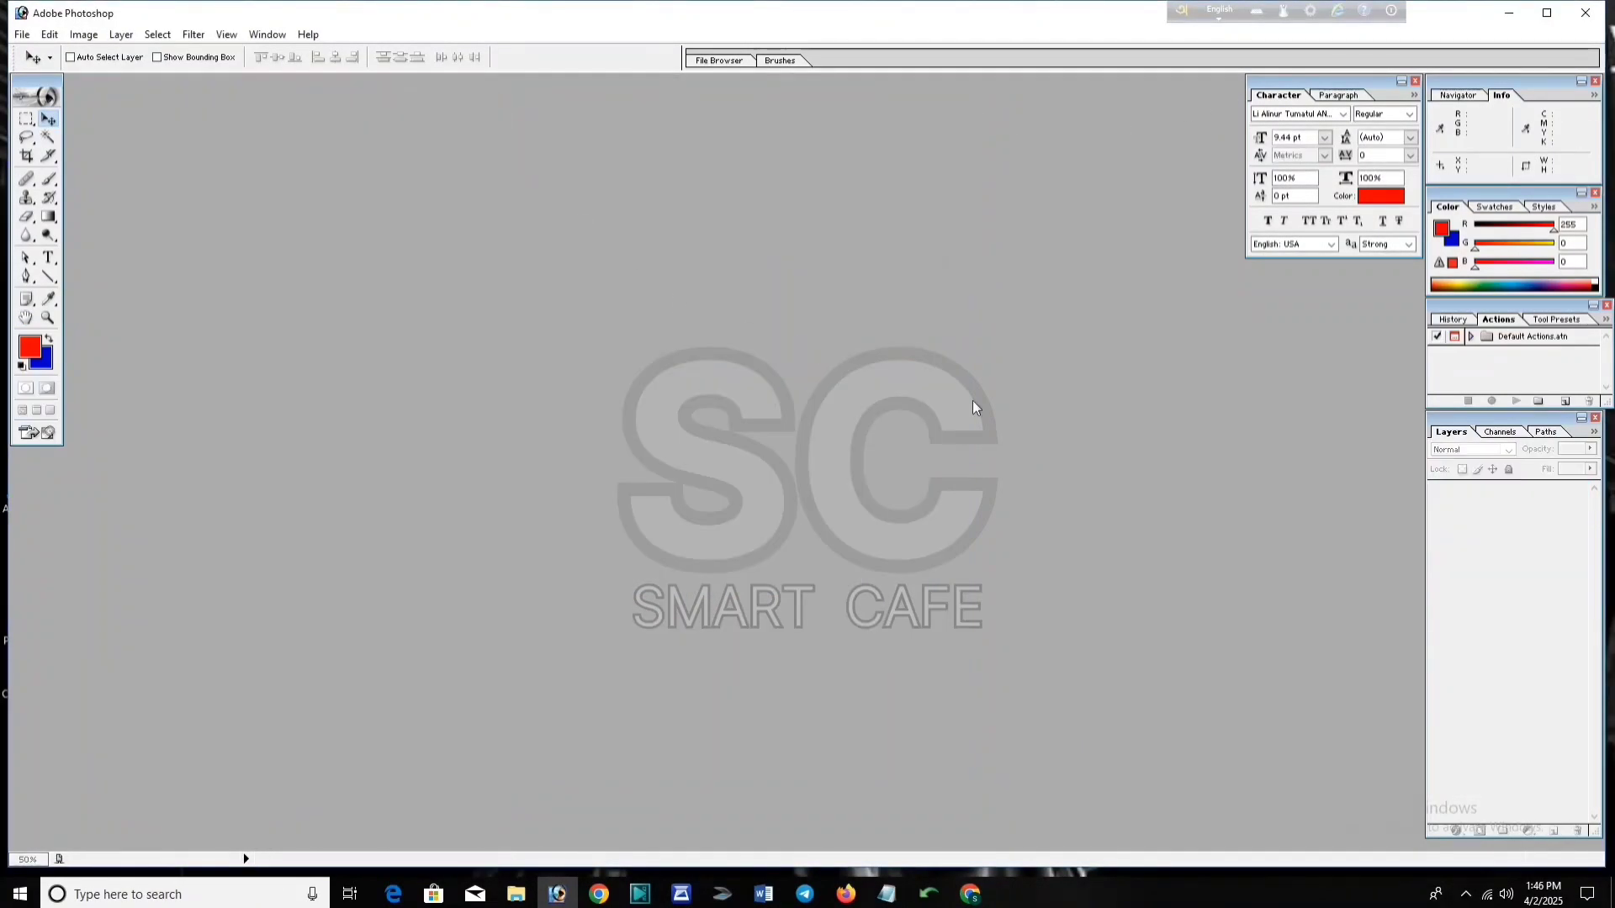
pyautogui.doubleClick(457, 345)
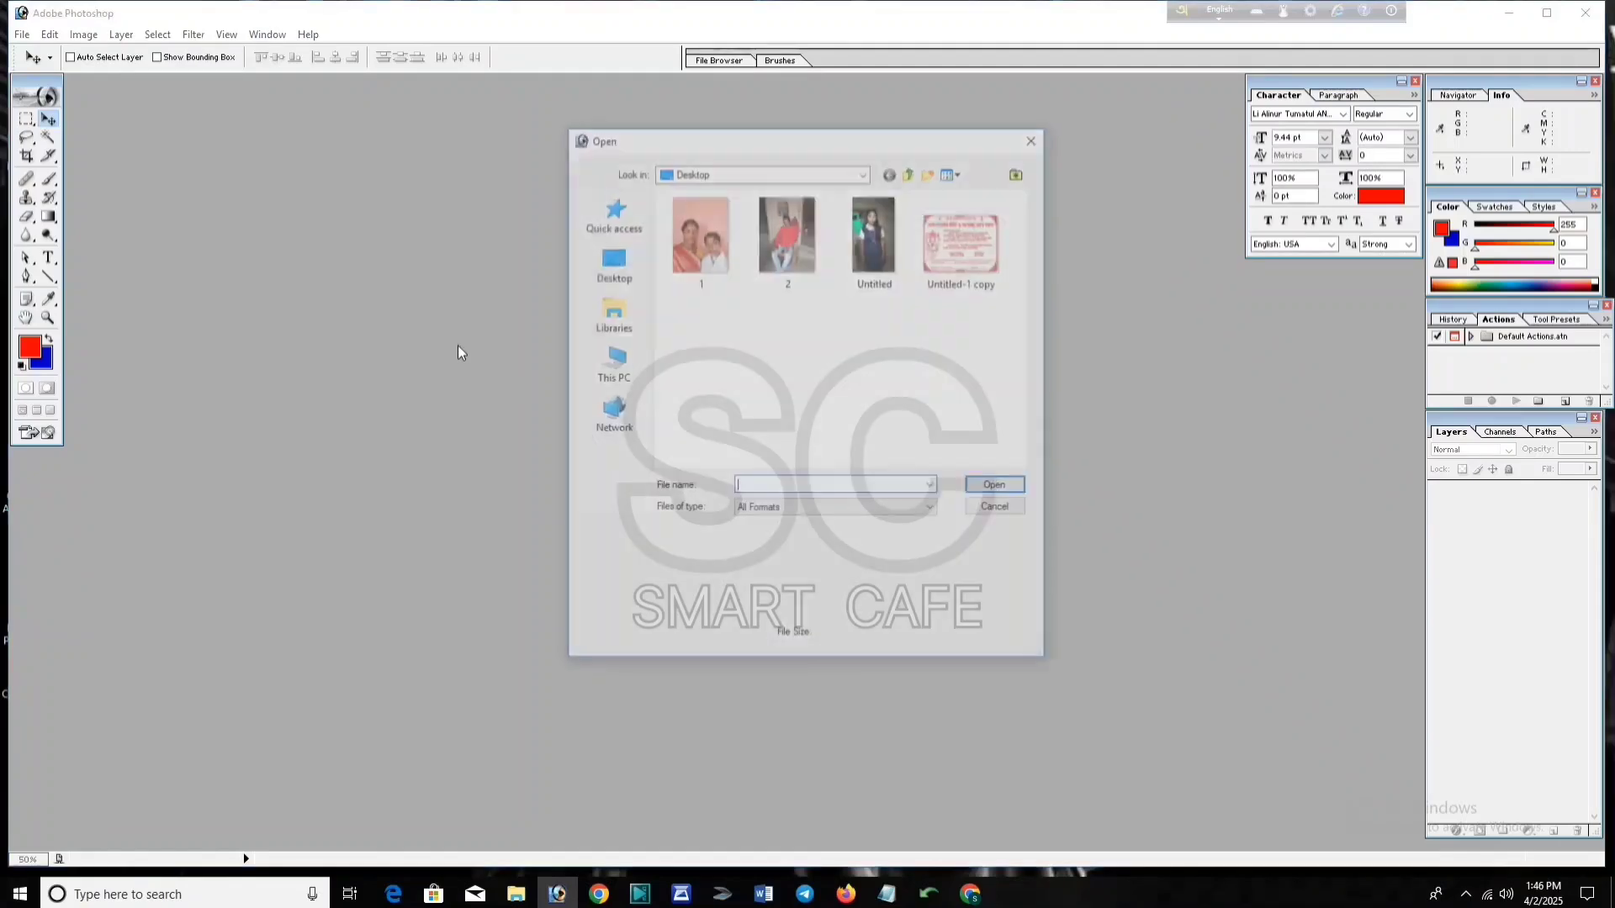
pyautogui.click(962, 253)
pyautogui.click(999, 487)
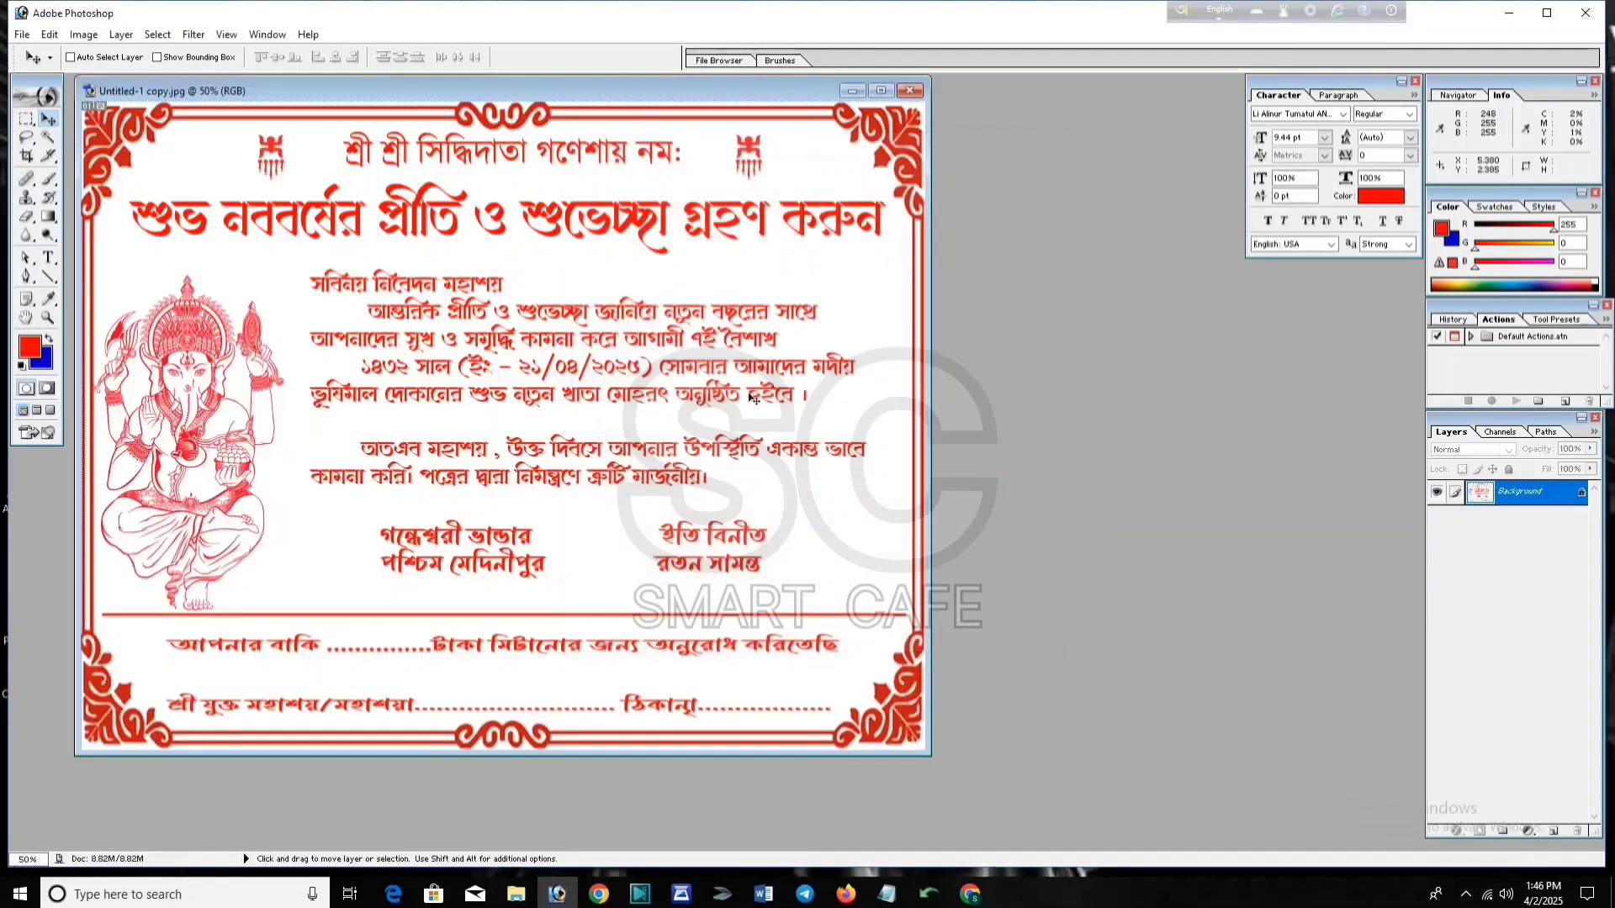
pyautogui.moveTo(661, 93); pyautogui.dragTo(618, 108)
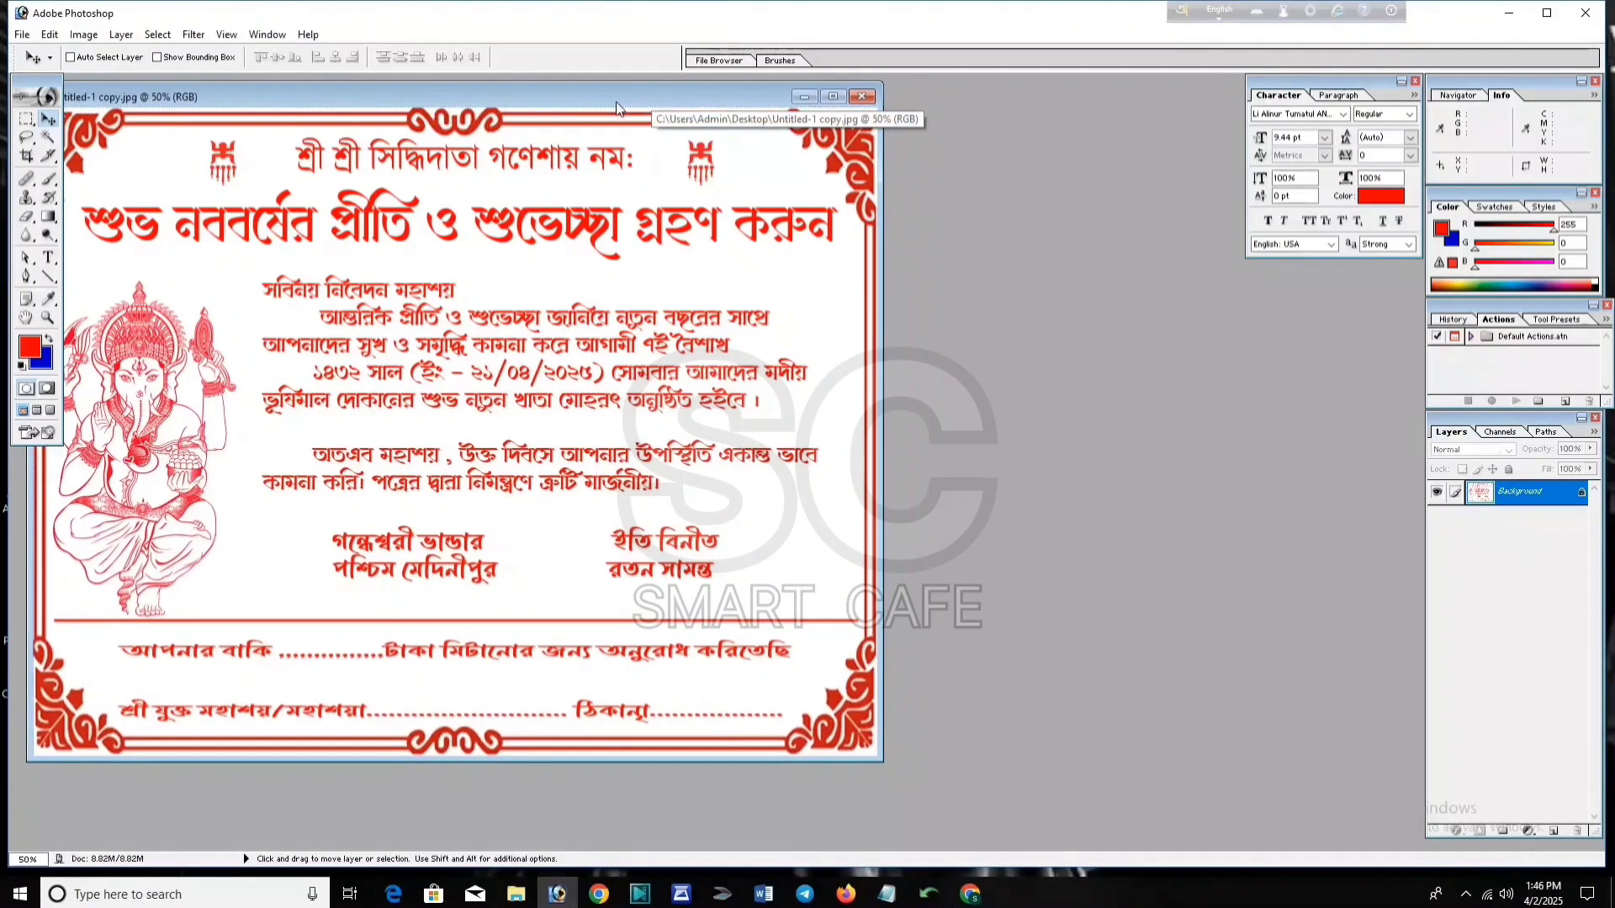
# Step: Create a new blank document using the A4 page size preset
pyautogui.hotkey('ctrl', 'n')
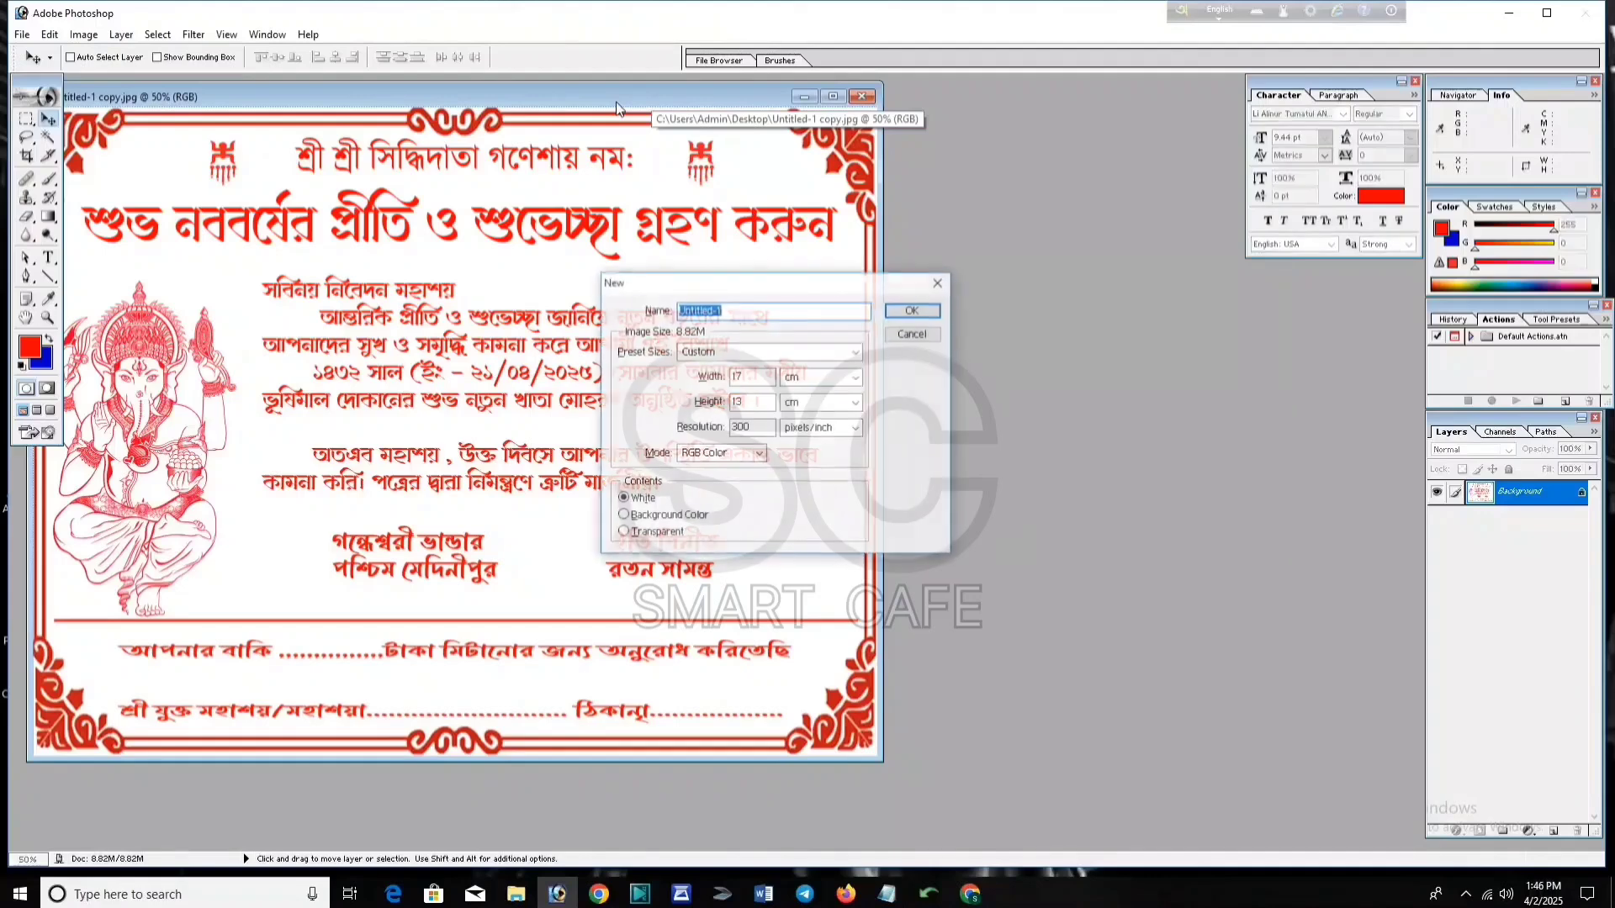
pyautogui.click(749, 353)
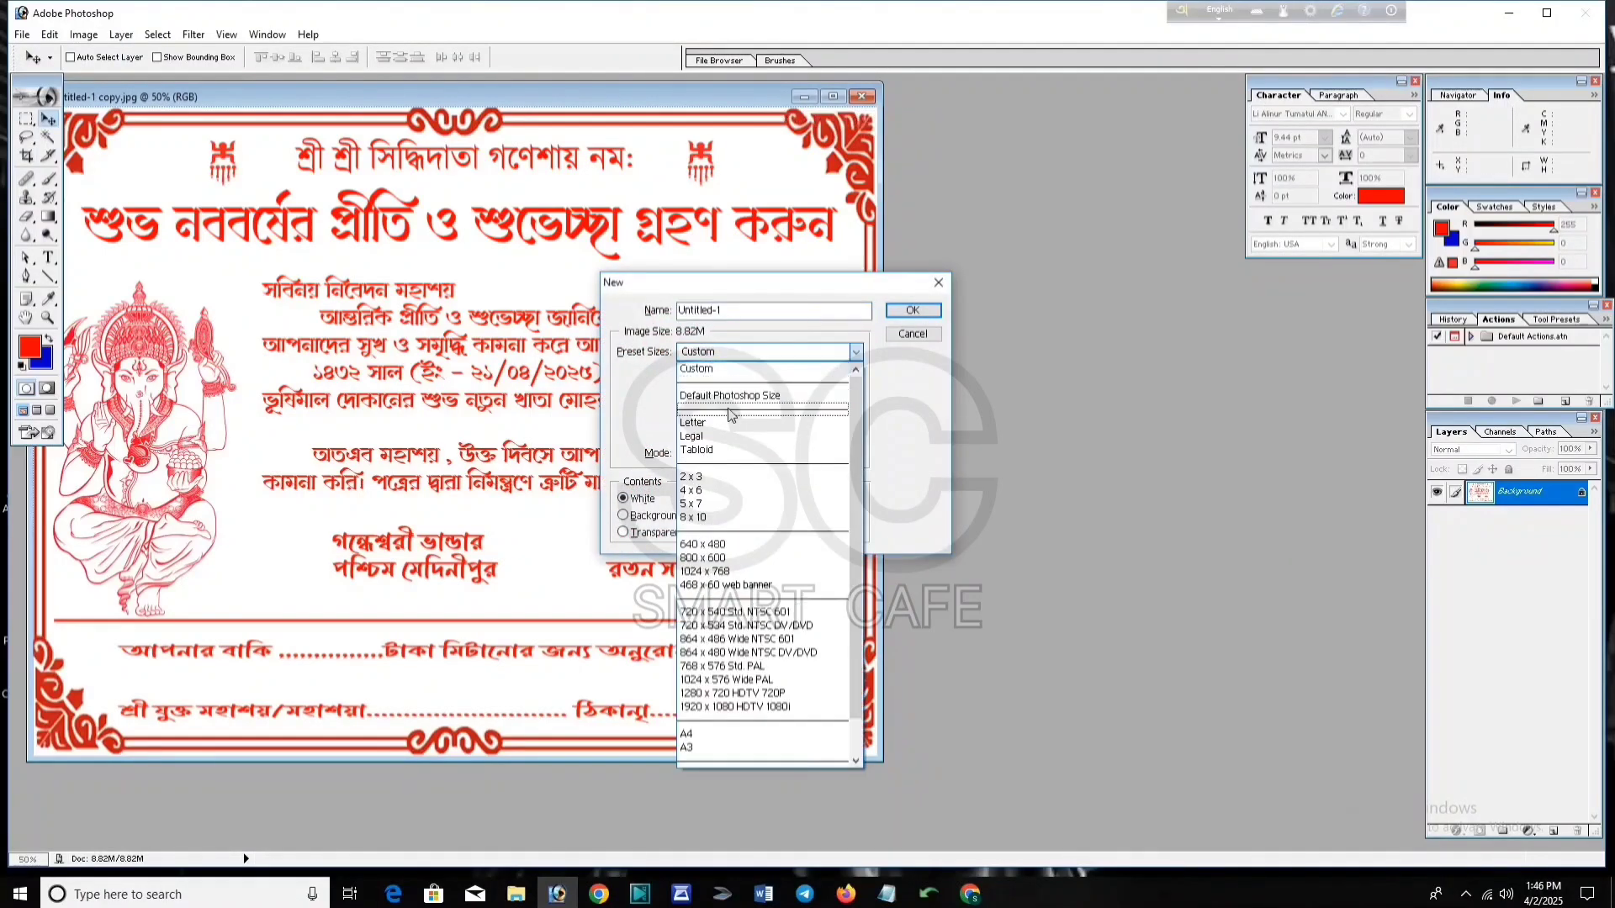
pyautogui.click(699, 720)
pyautogui.click(913, 311)
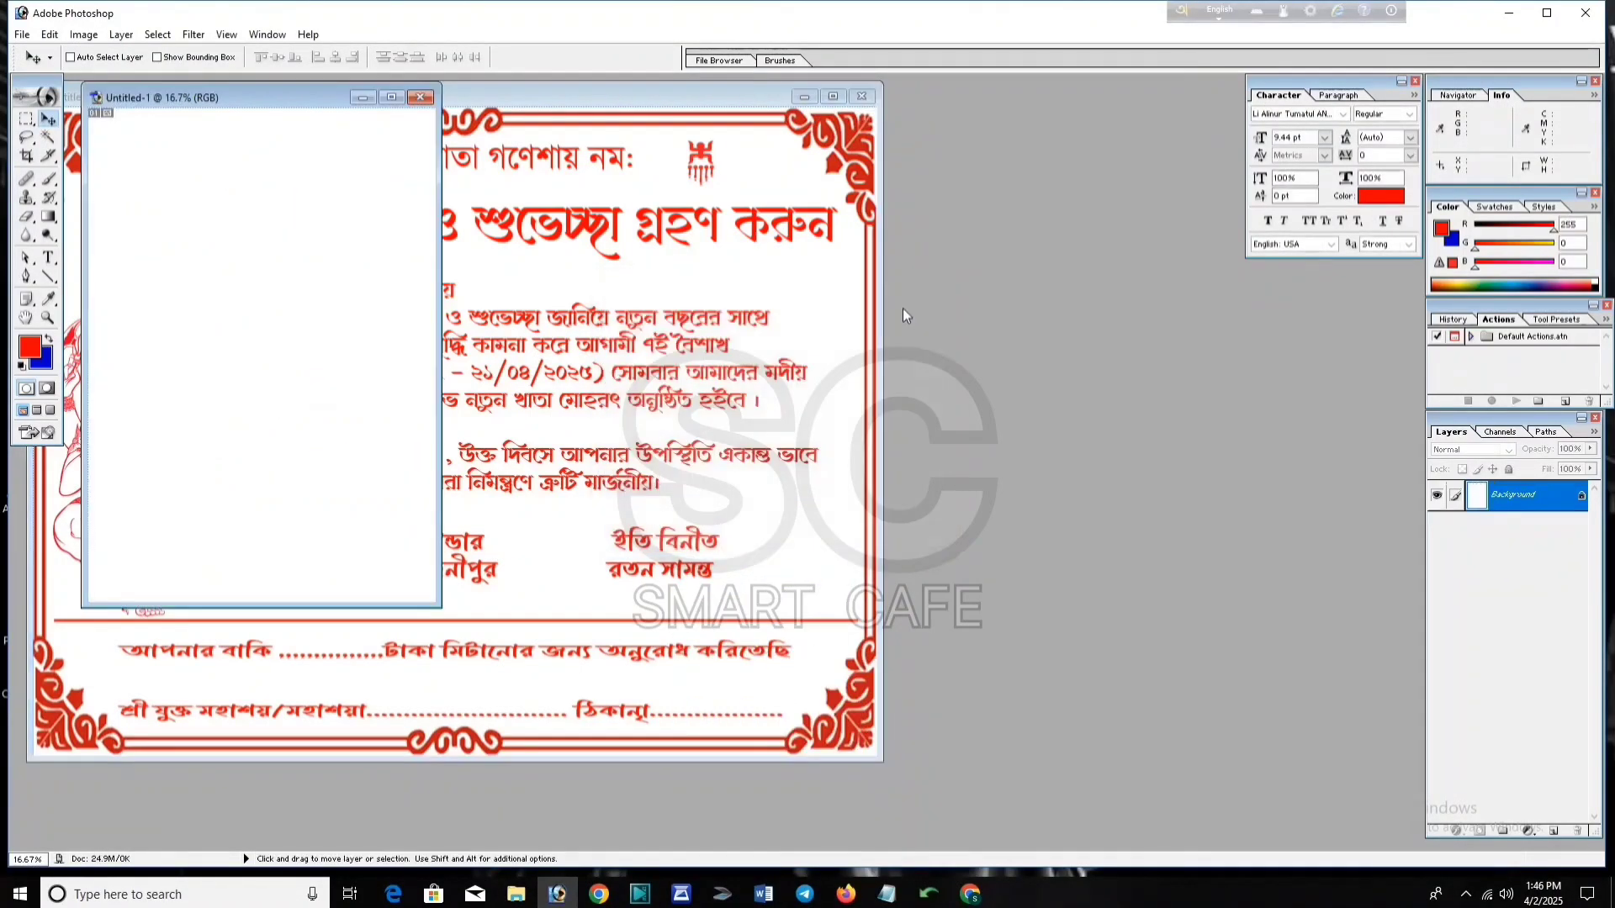
# Step: Drag the invitation onto the A4 page as Layer 1, near the top
pyautogui.moveTo(328, 103); pyautogui.dragTo(1172, 302)
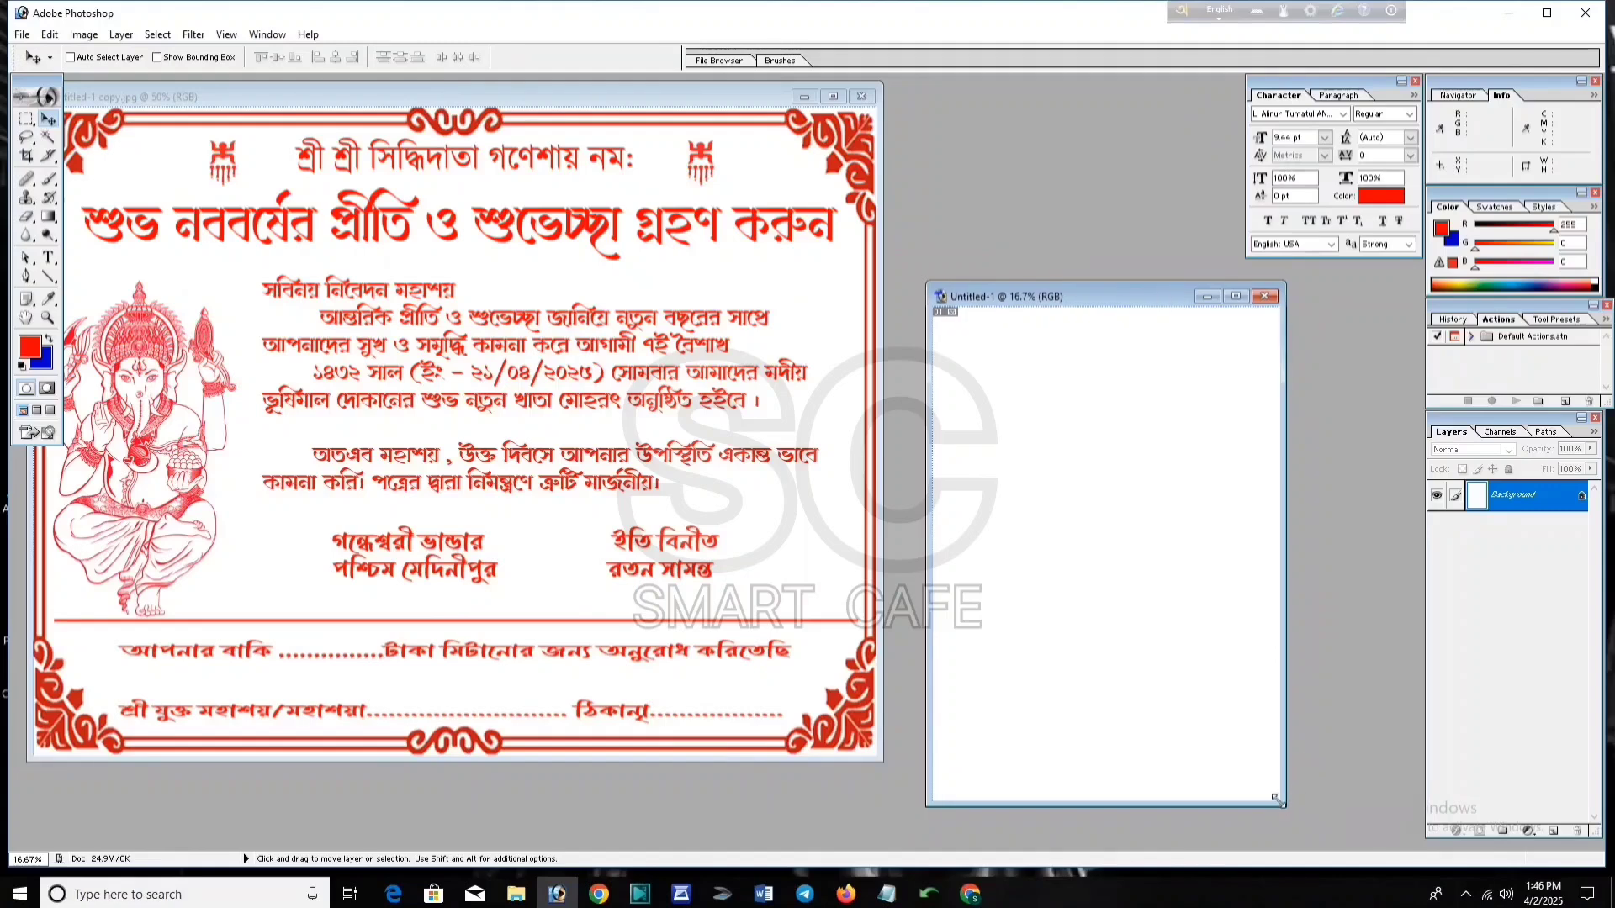
pyautogui.moveTo(1291, 811); pyautogui.dragTo(1313, 833)
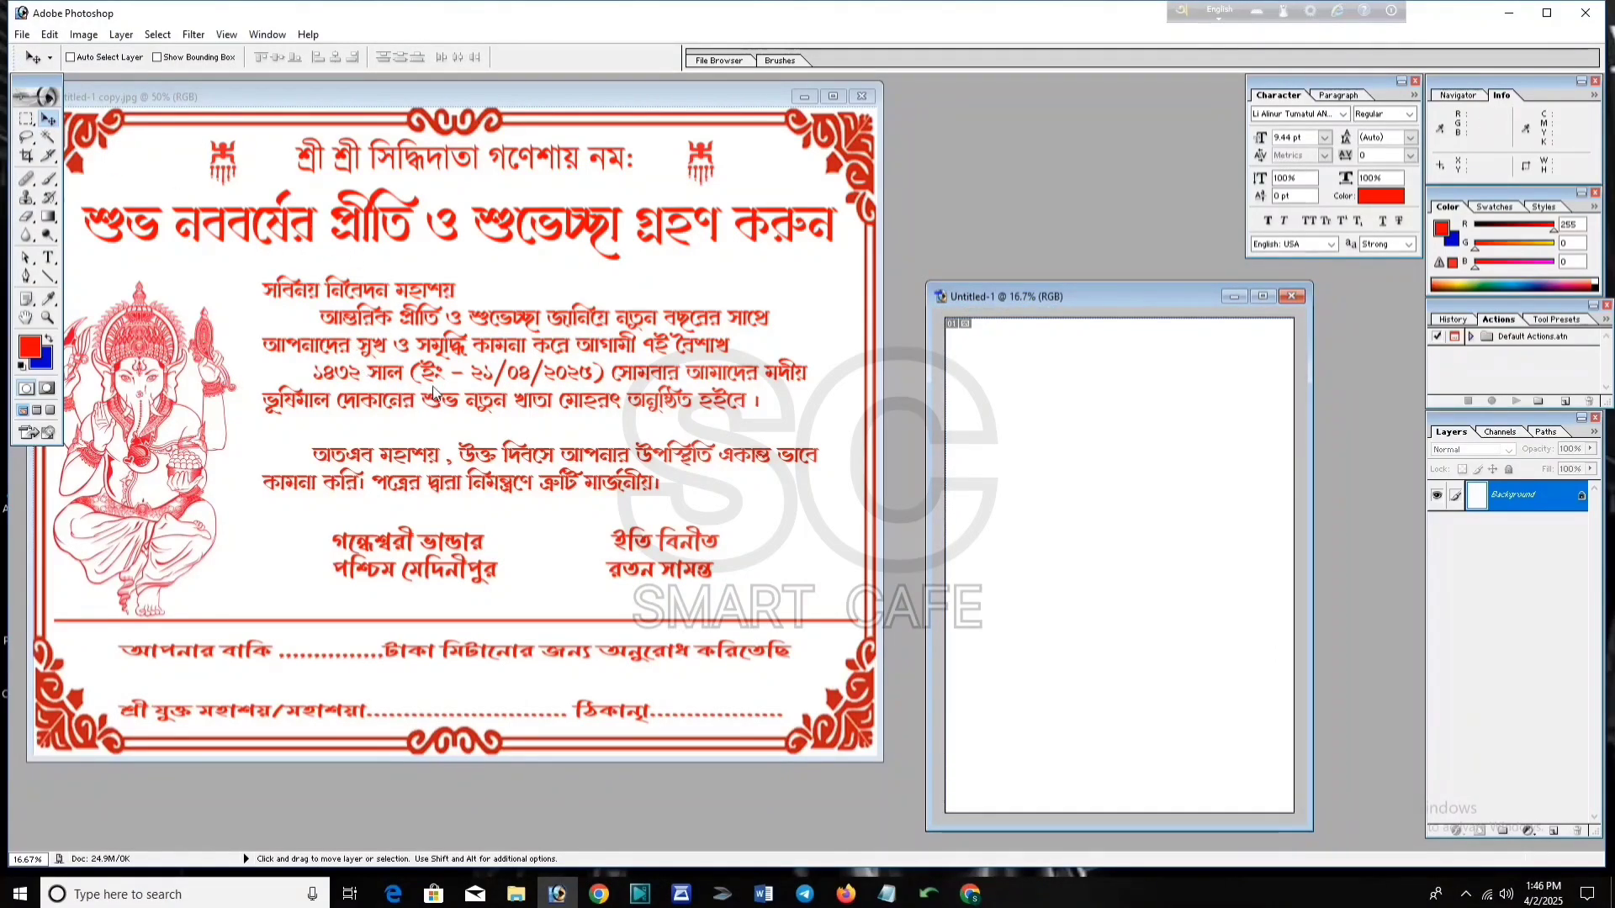
pyautogui.click(396, 364)
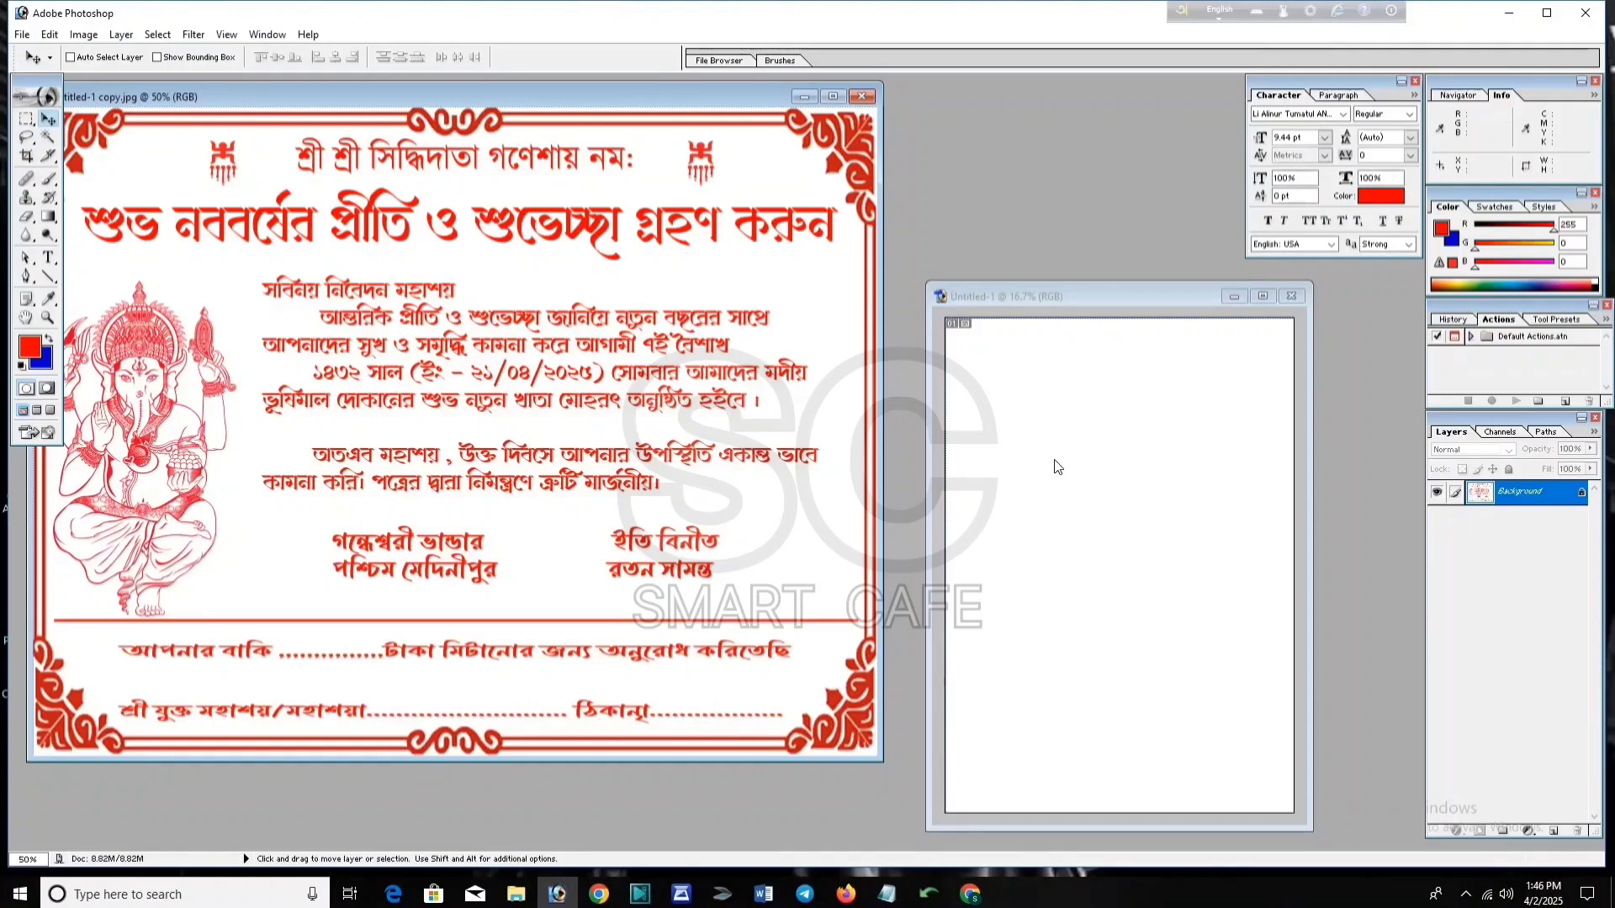
pyautogui.moveTo(724, 472); pyautogui.dragTo(1209, 444)
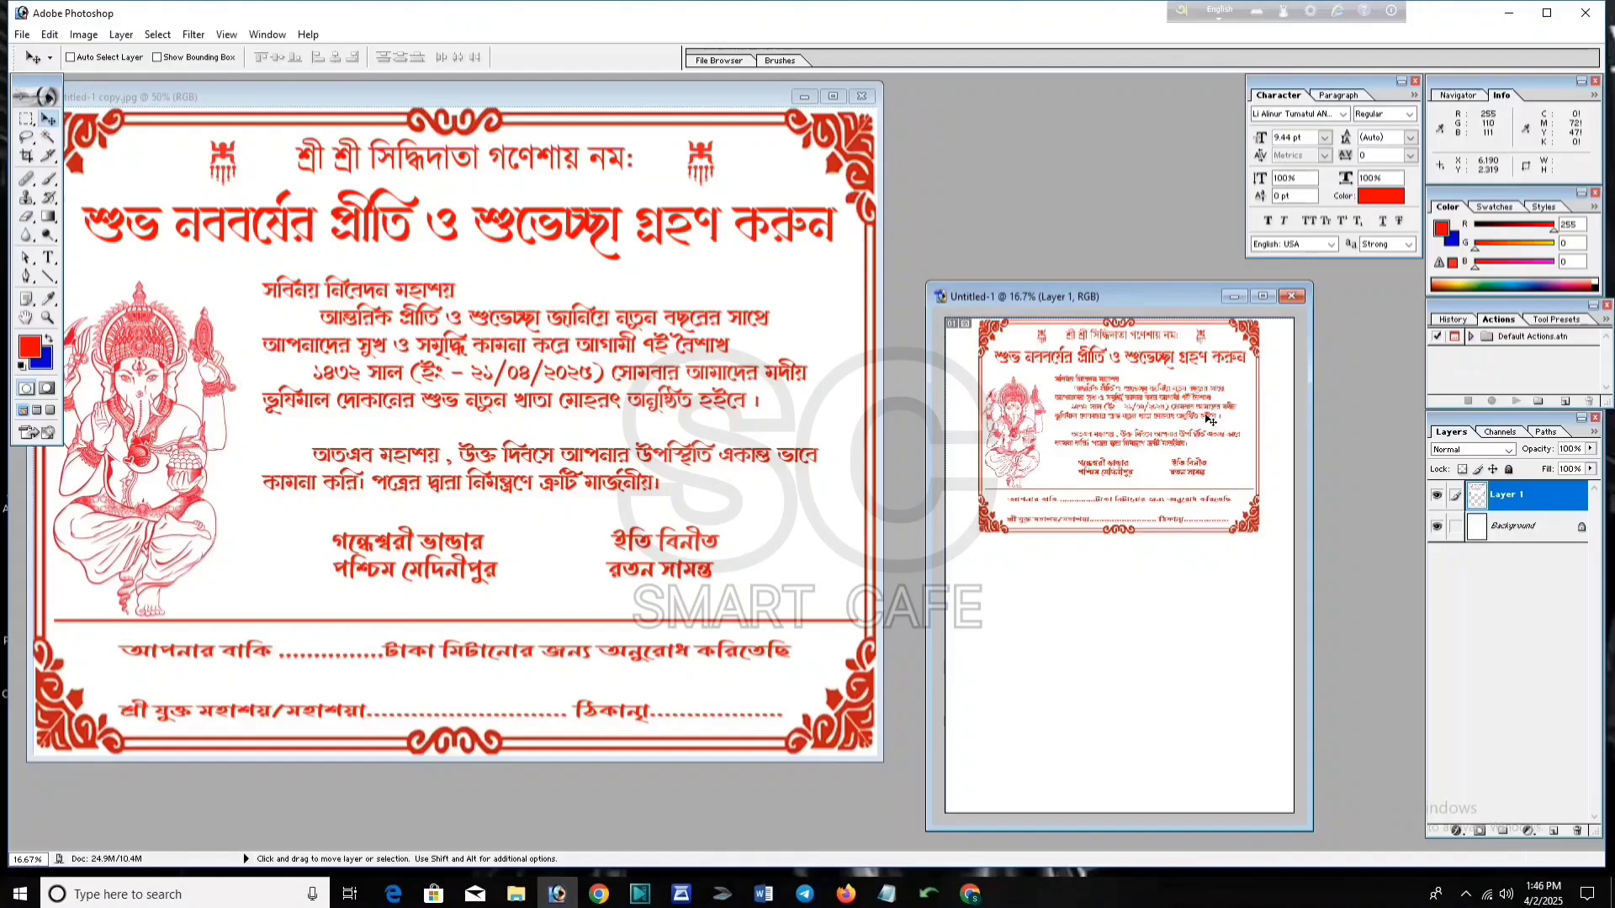
# Step: In Print with Preview, enable Scale to Fit Media for the A4 page
pyautogui.click(22, 35)
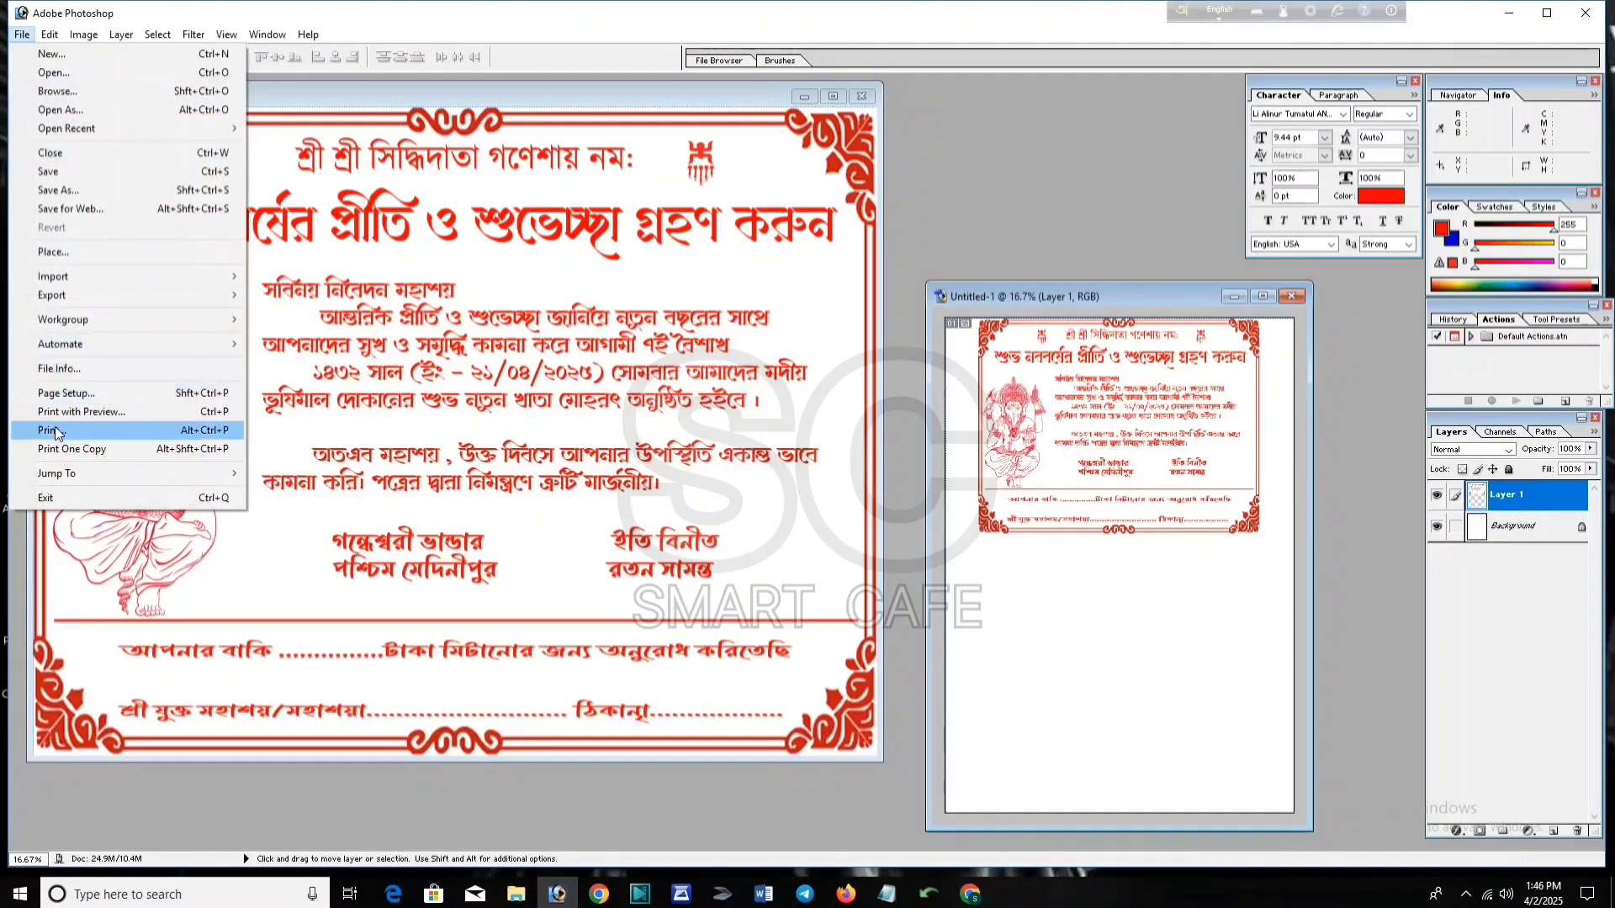
pyautogui.click(81, 413)
pyautogui.click(553, 486)
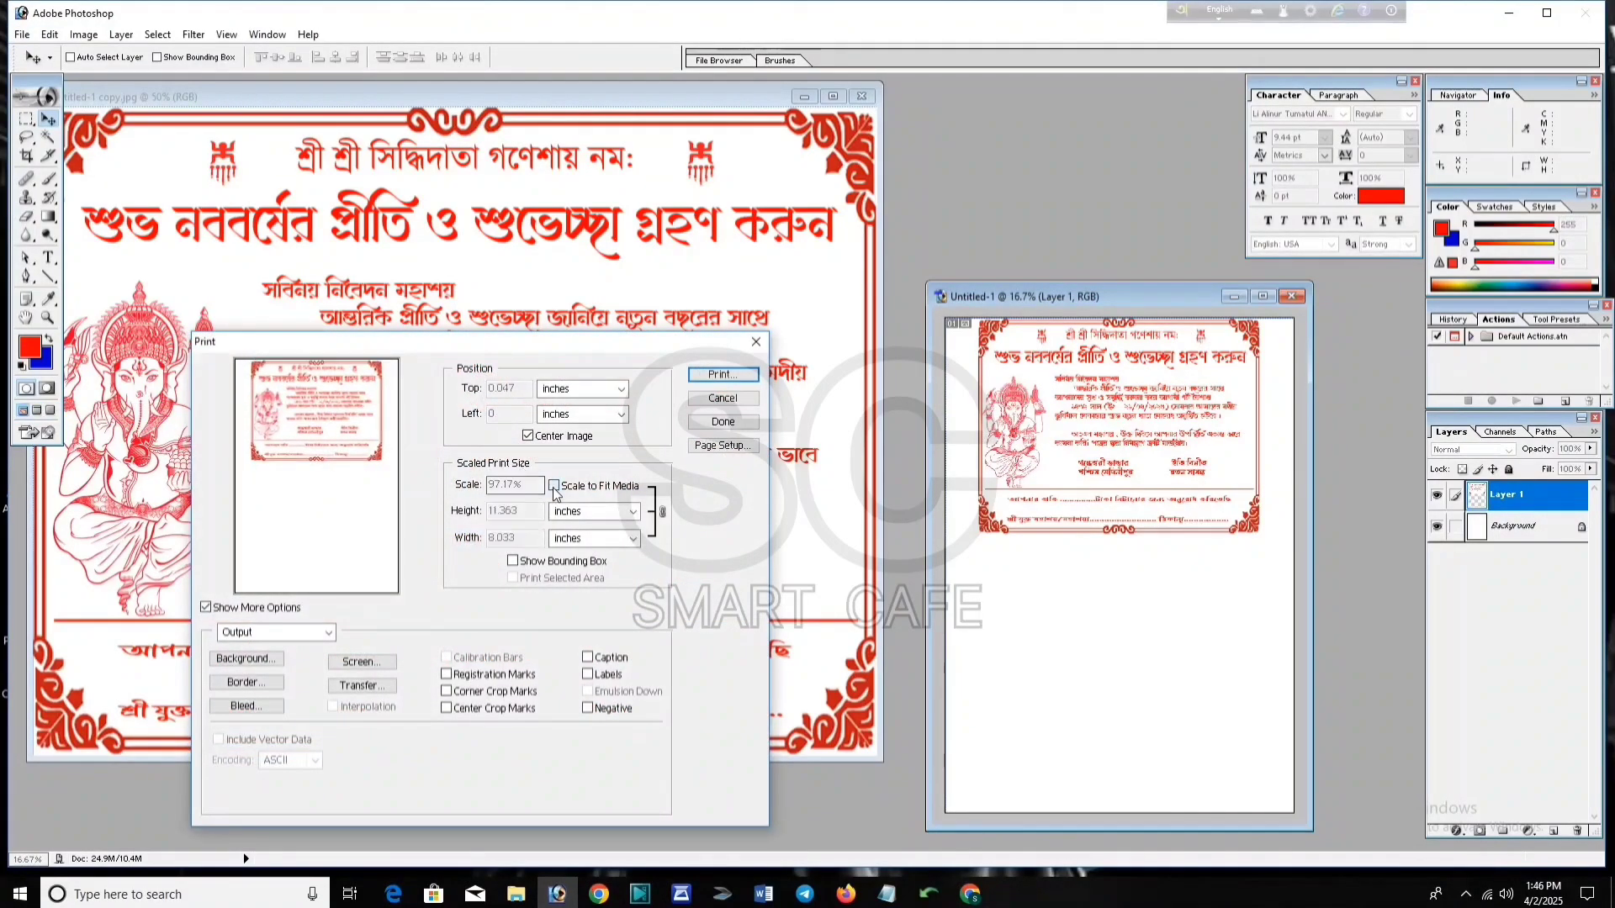
# Step: Continue to the system Print dialog with EPSON L3210 Series as the printer
pyautogui.click(721, 375)
pyautogui.click(757, 123)
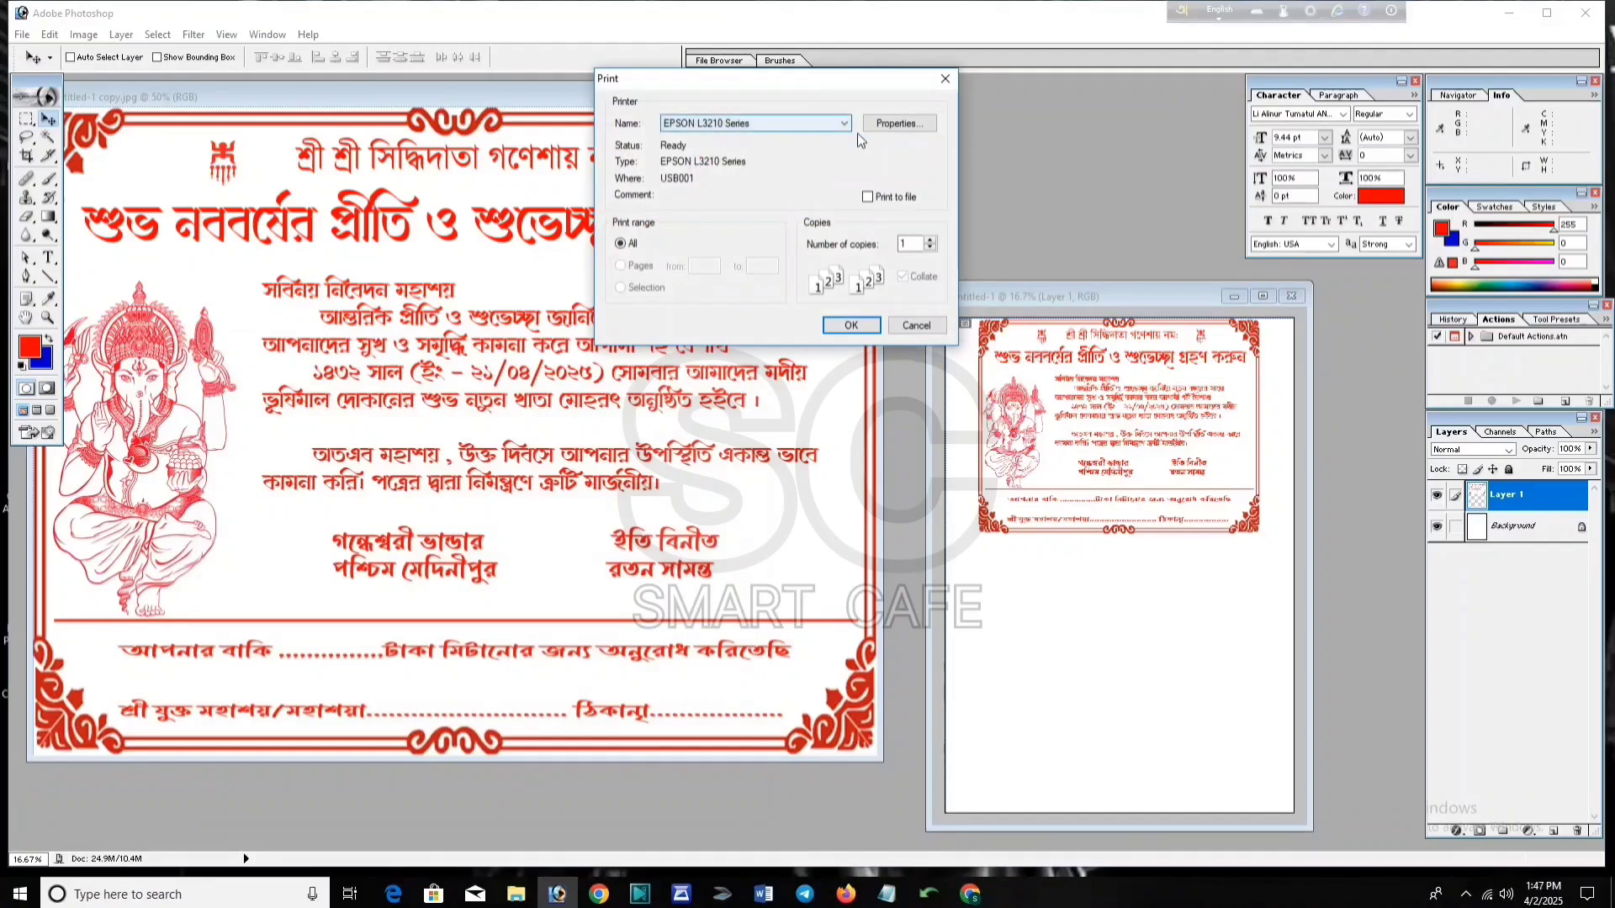
pyautogui.click(822, 134)
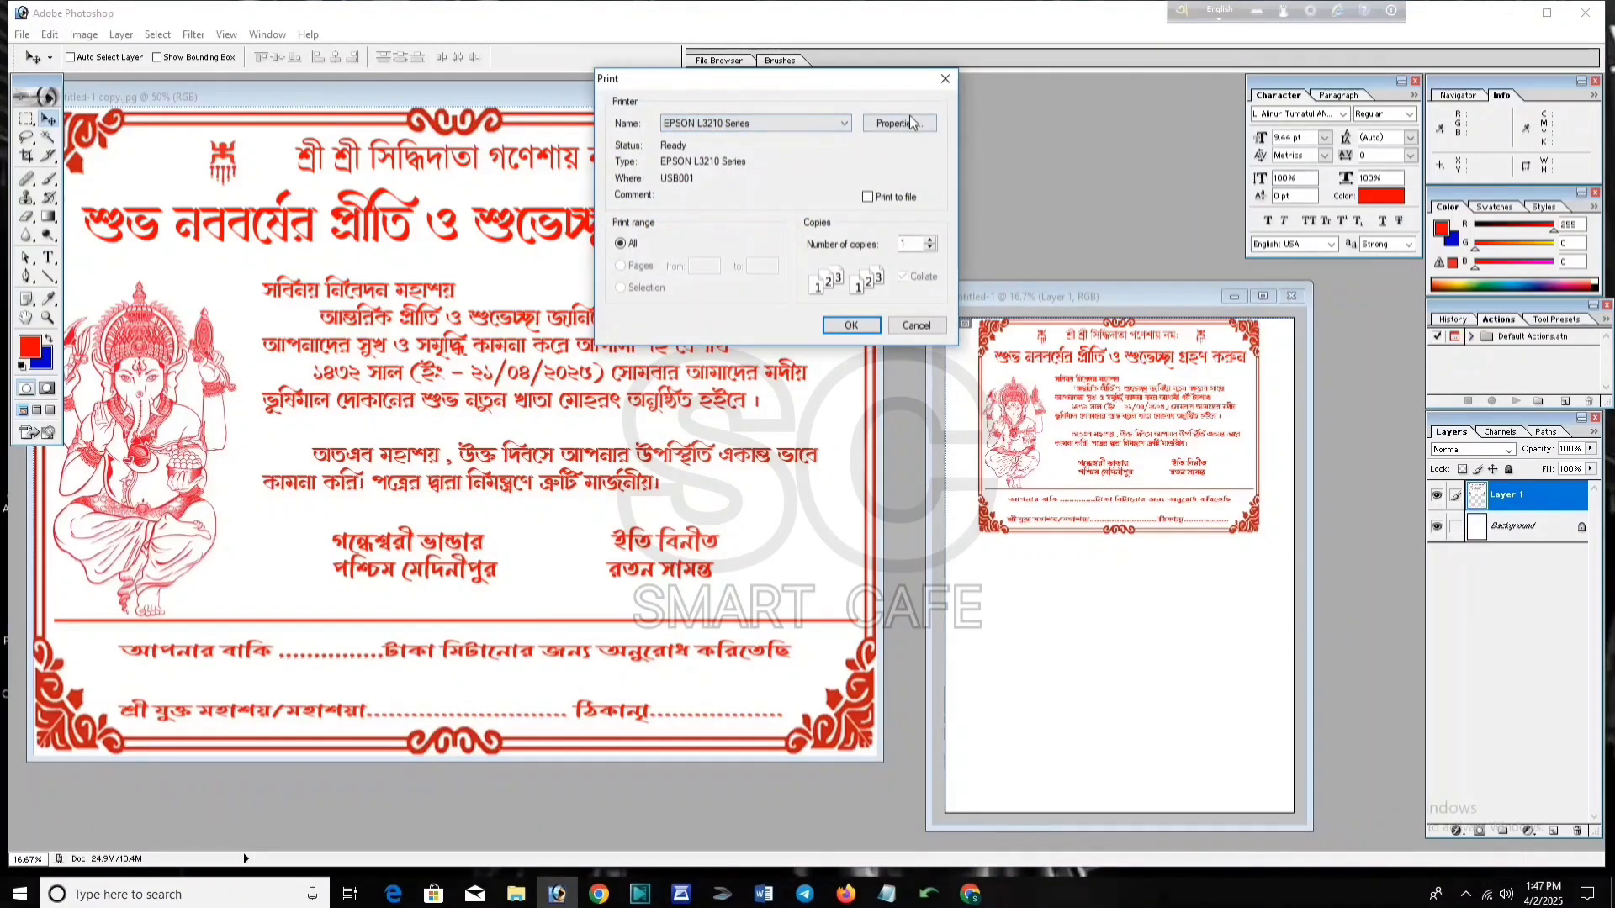